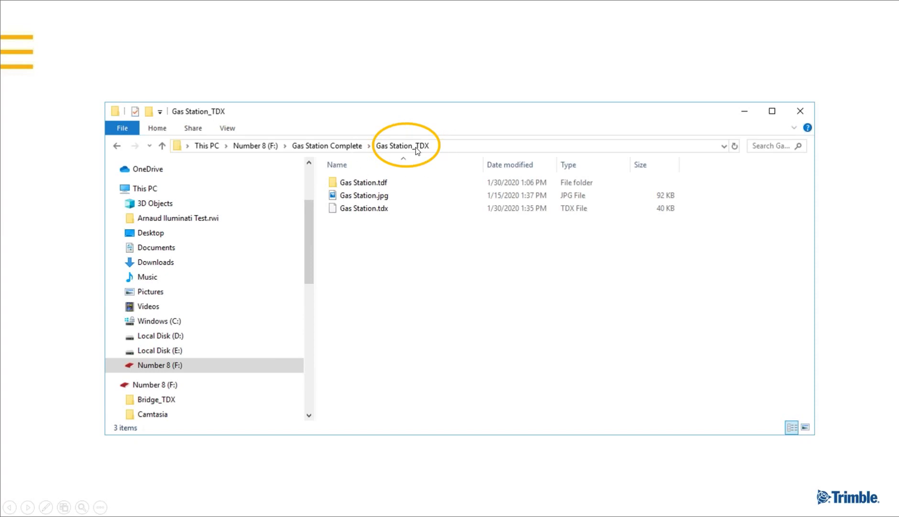
{"action": "left_click", "coordinate": [417, 164]}
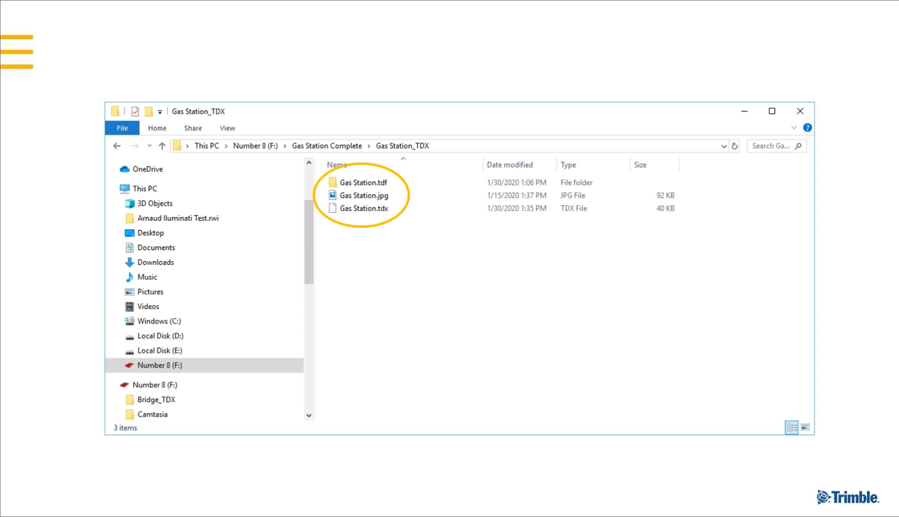
{"action": "left_click", "coordinate": [172, 281]}
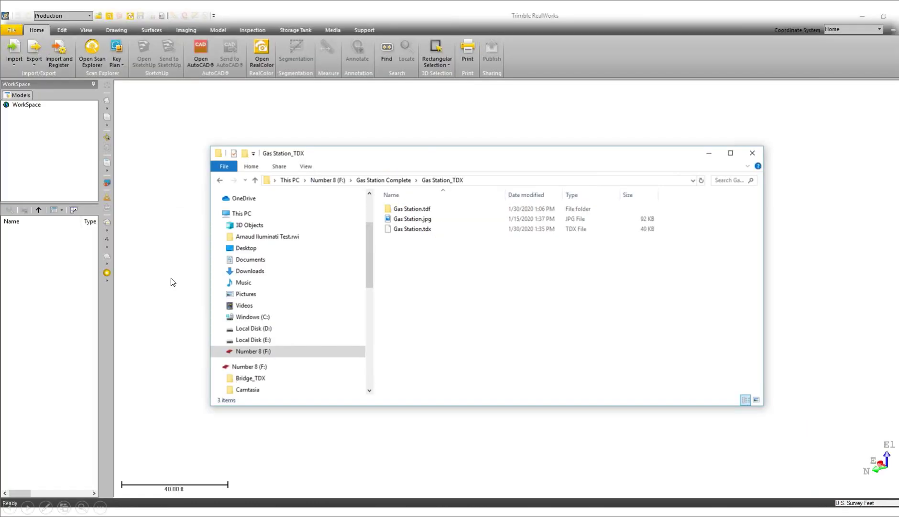
{"action": "left_click", "coordinate": [27, 507]}
{"action": "left_click", "coordinate": [20, 484]}
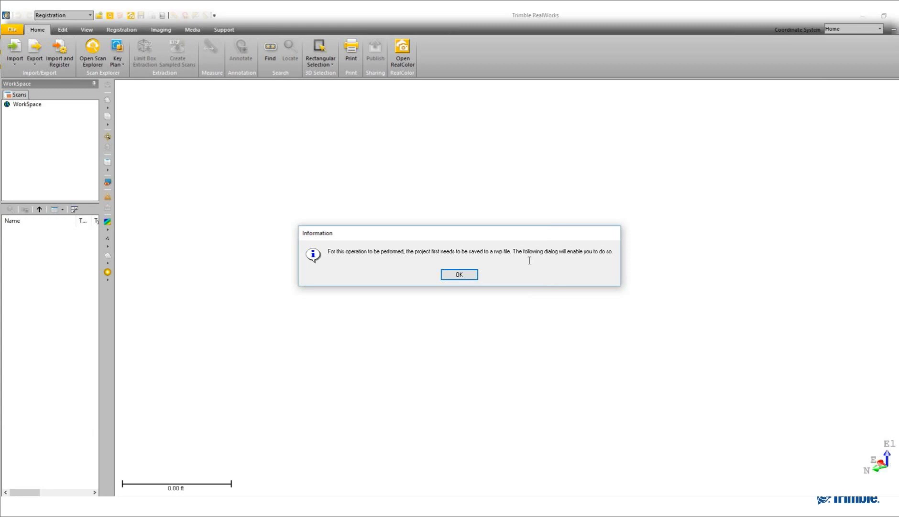
- Save the project as Gas Station in the Gas Station Demo folder and start TDX processing with Sampling by Step 1 and panorama image generation
{"action": "left_click", "coordinate": [467, 277]}
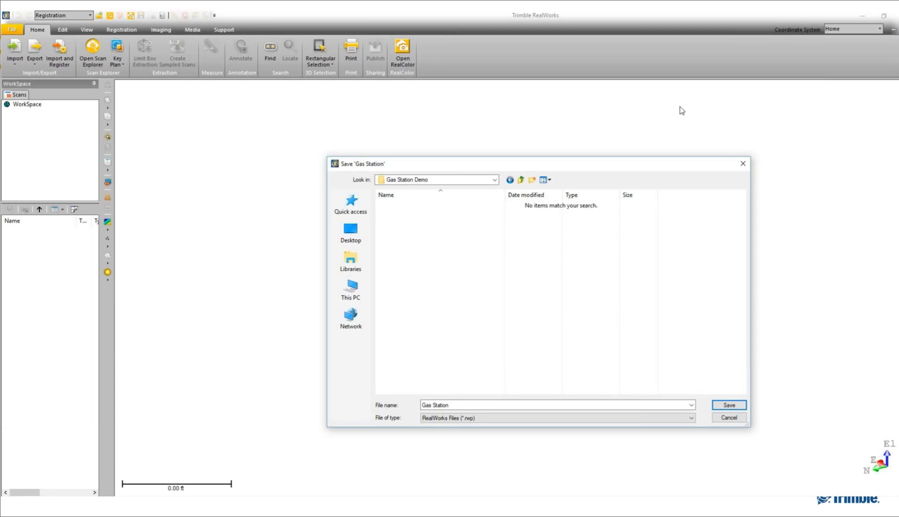
{"action": "left_click", "coordinate": [730, 407]}
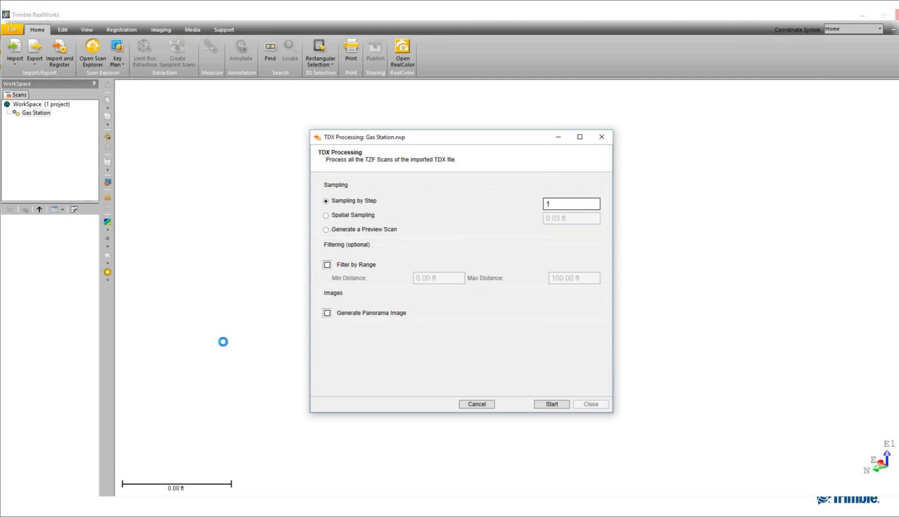
{"action": "left_click", "coordinate": [328, 313]}
{"action": "left_click", "coordinate": [552, 404]}
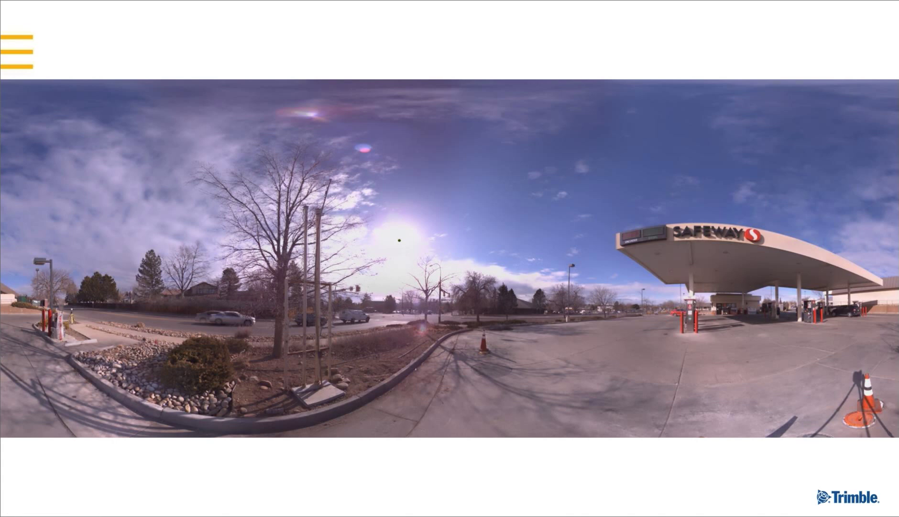
{"action": "key", "text": "Right"}
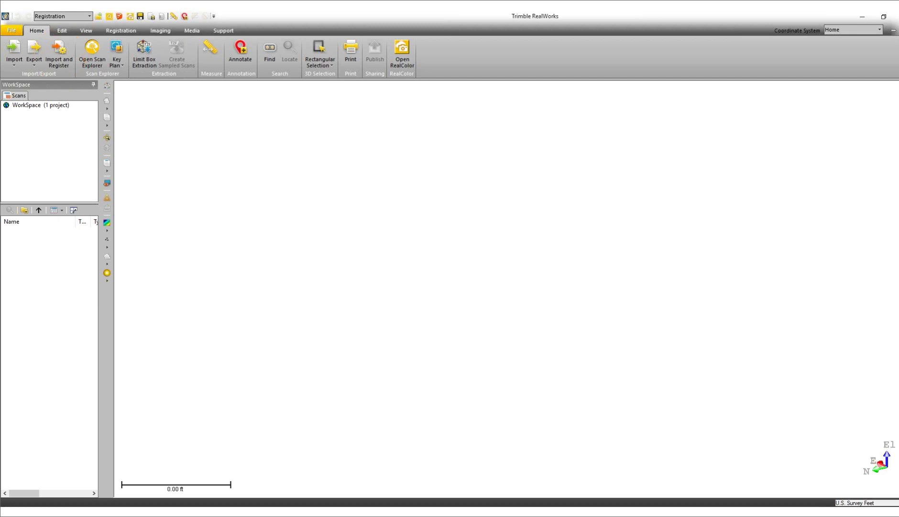
{"action": "key", "text": "Return"}
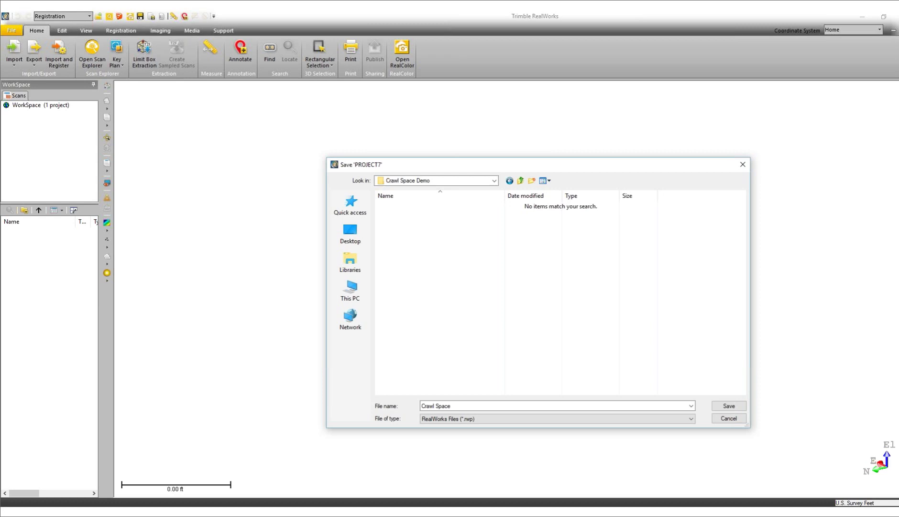
{"action": "key", "text": "Return"}
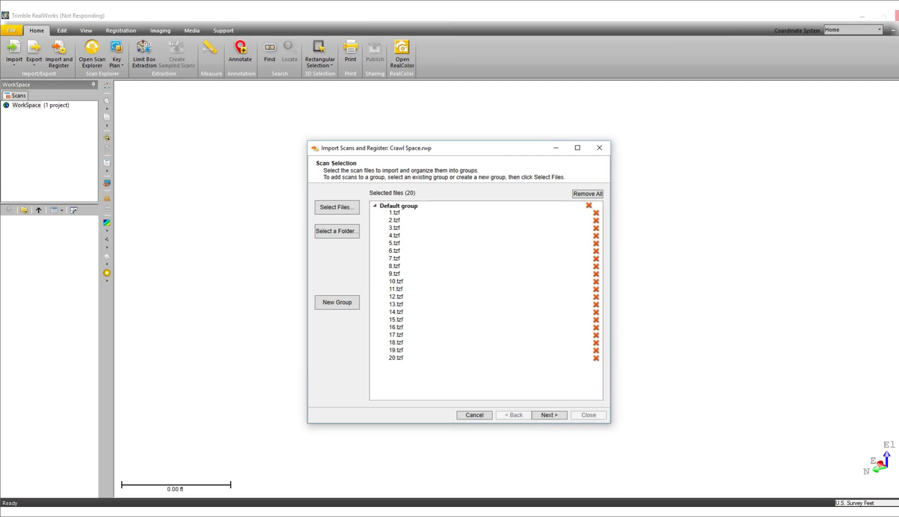
{"action": "key", "text": "Return"}
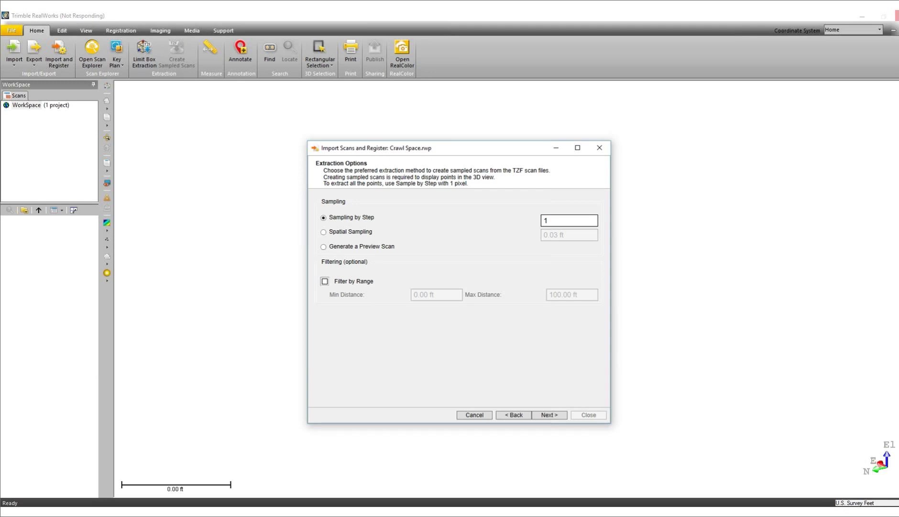
{"action": "key", "text": "Return"}
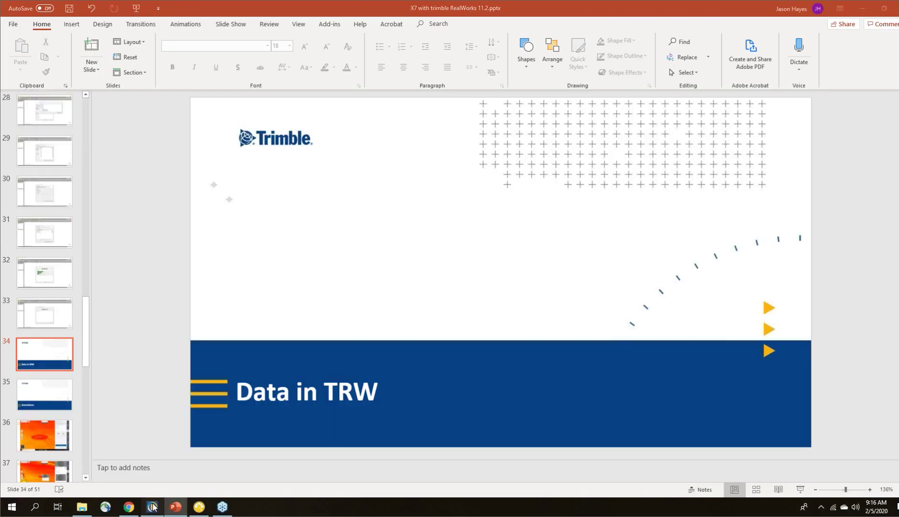
- Switch to Trimble RealWorks and start the Registration Visual Check on the Gas Station Complete registration set
{"action": "left_click", "coordinate": [152, 506]}
{"action": "left_click_drag", "start_coordinate": [461, 267], "coordinate": [504, 272]}
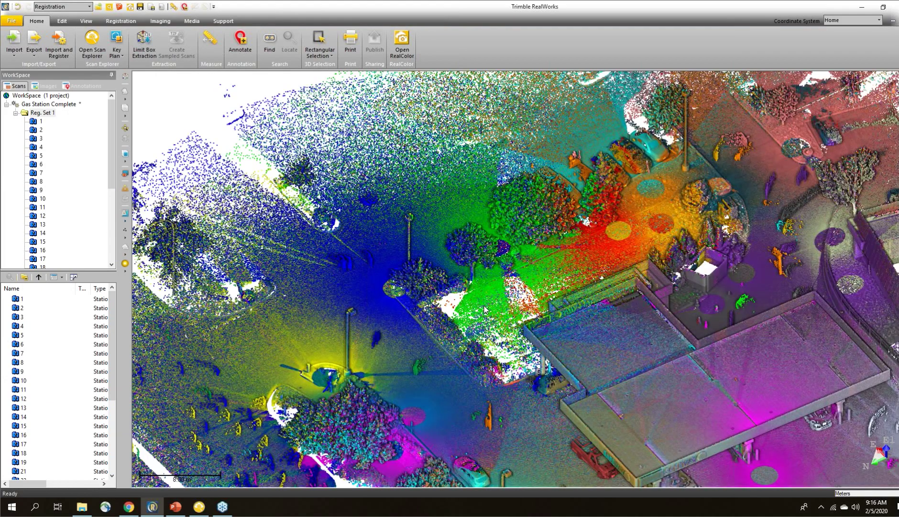
{"action": "left_click_drag", "start_coordinate": [484, 309], "coordinate": [512, 270]}
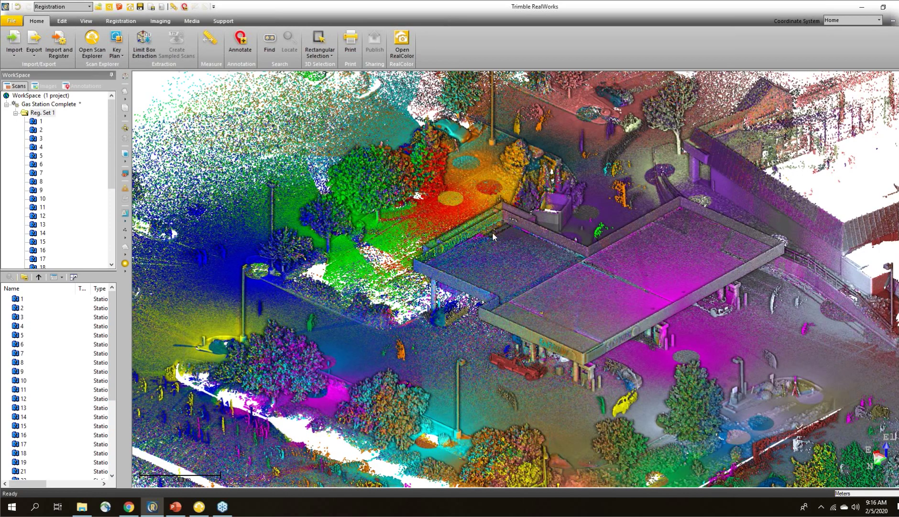
{"action": "left_click", "coordinate": [91, 8]}
{"action": "left_click", "coordinate": [91, 8]}
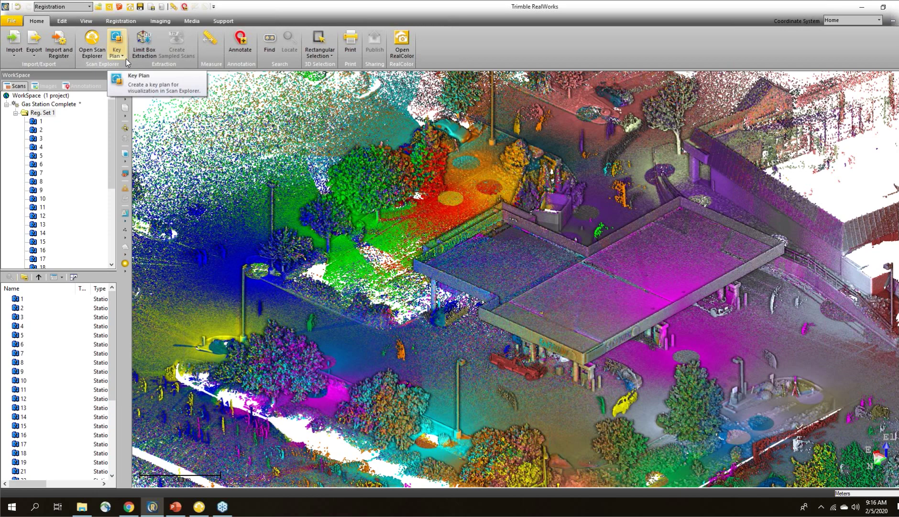
{"action": "left_click", "coordinate": [127, 23]}
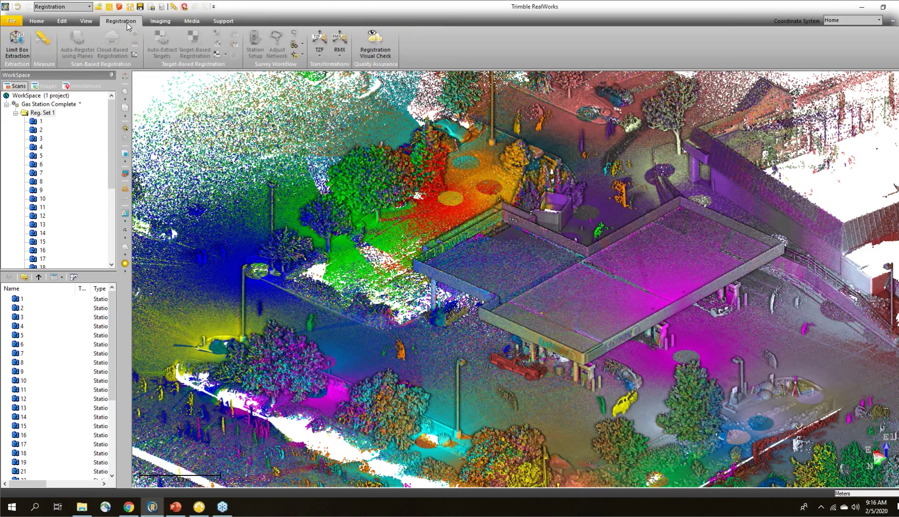
{"action": "left_click", "coordinate": [376, 44]}
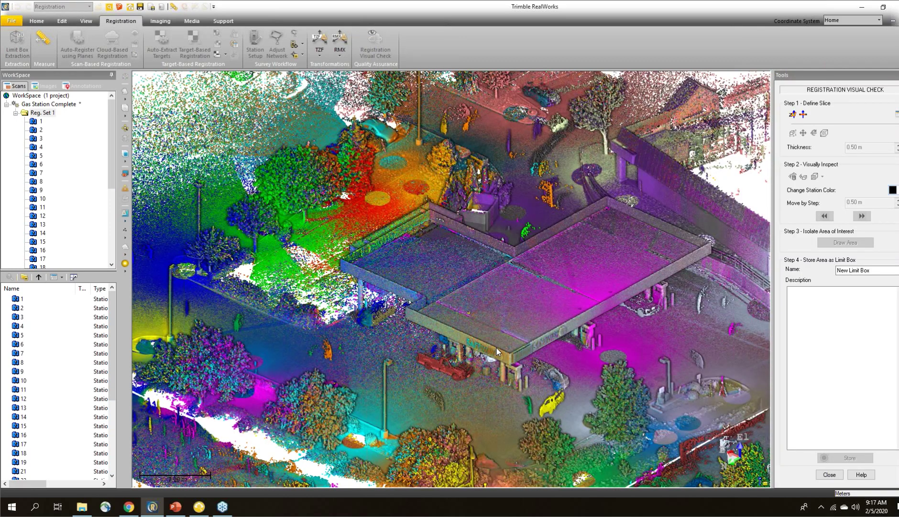
- Define a 0.50 m thick horizontal slice through the small building next to the canopy
{"action": "left_click", "coordinate": [793, 114]}
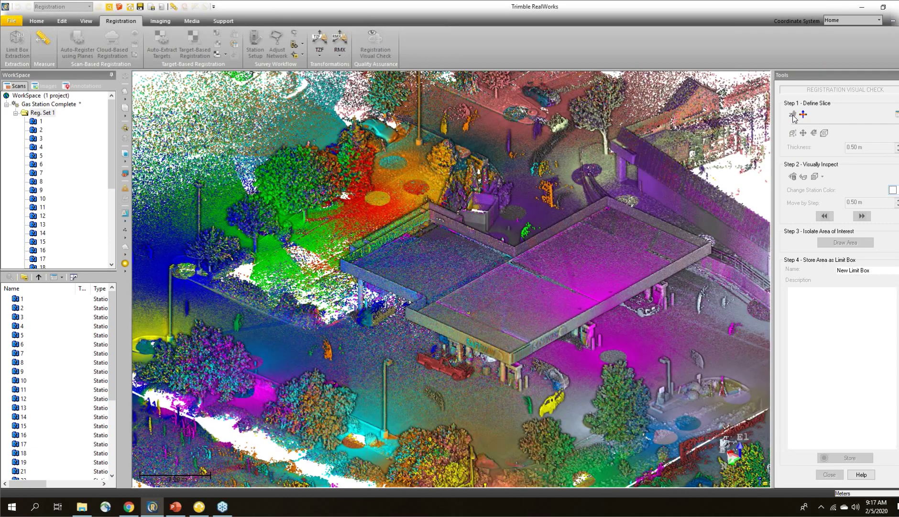
{"action": "left_click_drag", "start_coordinate": [405, 287], "coordinate": [473, 254]}
{"action": "left_click", "coordinate": [385, 326]}
{"action": "mouse_move", "coordinate": [386, 326]}
{"action": "left_mouse_down"}
{"action": "mouse_move", "coordinate": [326, 345]}
{"action": "mouse_move", "coordinate": [500, 274]}
{"action": "mouse_move", "coordinate": [452, 329]}
{"action": "left_mouse_up"}
{"action": "scroll", "coordinate": [437, 250], "scroll_direction": "up", "scroll_amount": 4}
{"action": "scroll", "coordinate": [417, 244], "scroll_direction": "up", "scroll_amount": 4}
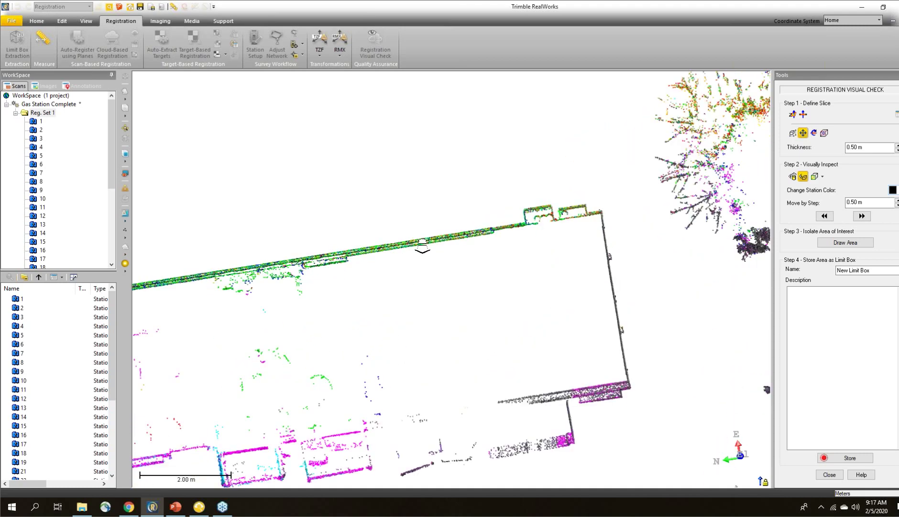
{"action": "scroll", "coordinate": [422, 246], "scroll_direction": "up", "scroll_amount": 1}
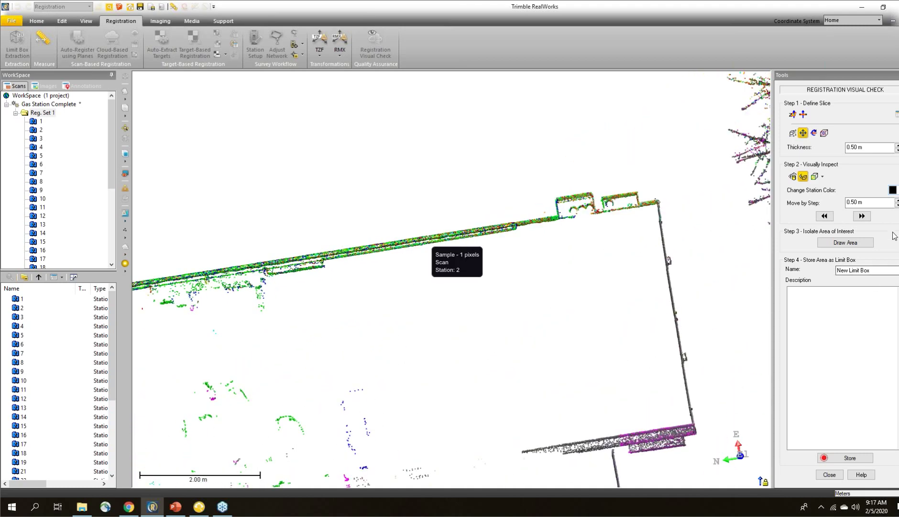
- Set the slice's move step to 0.10 m and leave the registration check
{"action": "left_click", "coordinate": [853, 203]}
{"action": "type", "text": "1"}
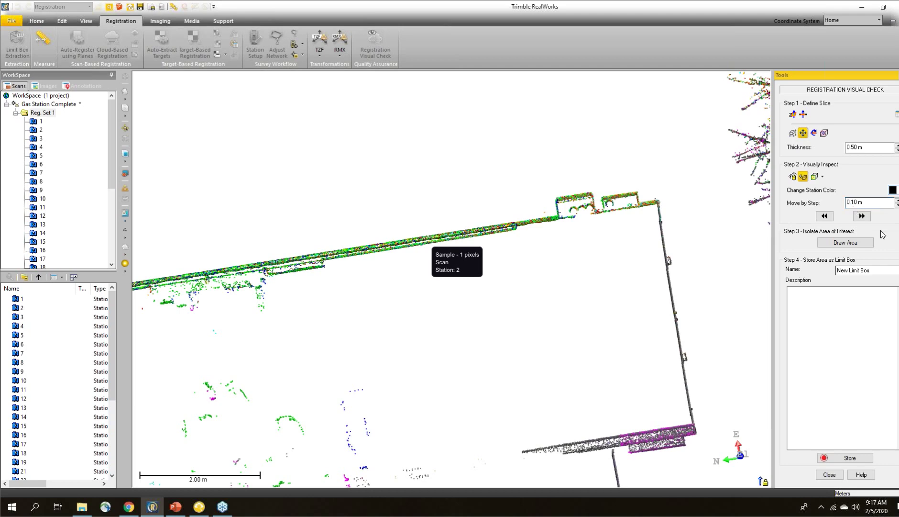
{"action": "key", "text": "Escape"}
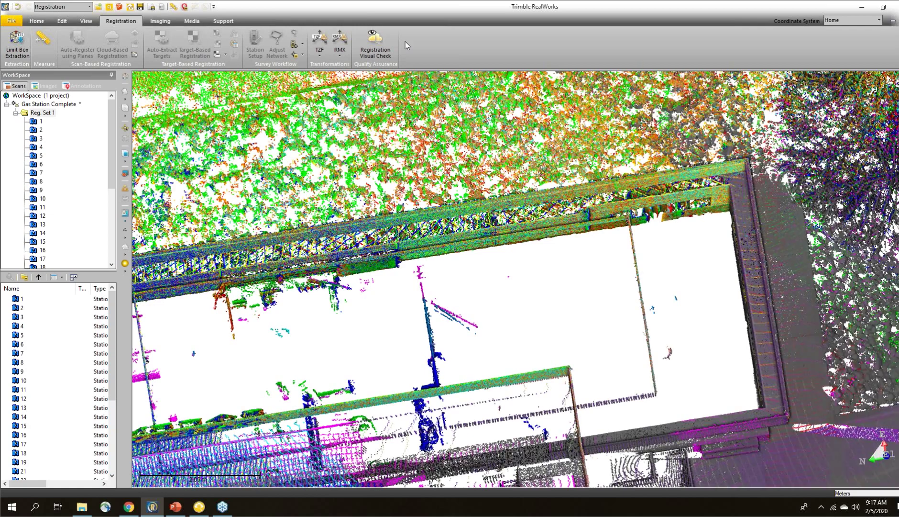
- Restart the Registration Visual Check and define a 0.50 m thick horizontal slice by picking a point on the small building
{"action": "left_click", "coordinate": [383, 45]}
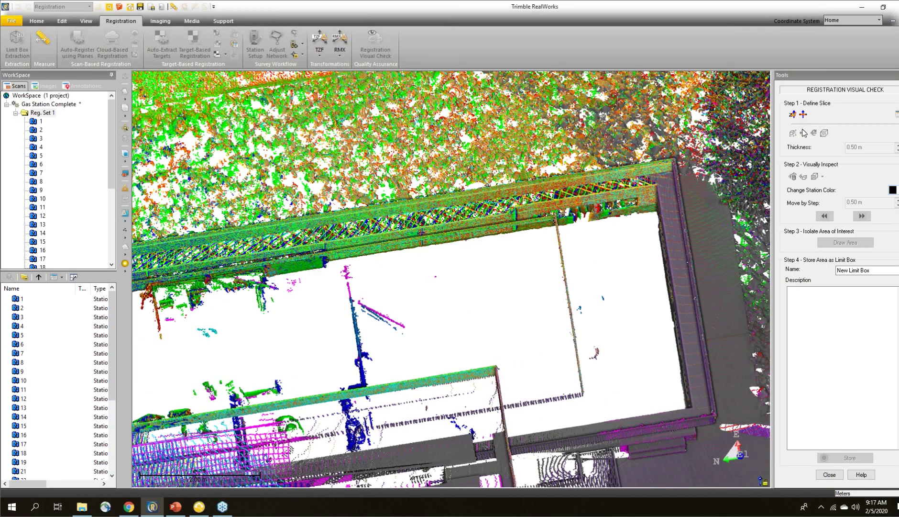
{"action": "left_click", "coordinate": [802, 131]}
{"action": "left_click", "coordinate": [644, 264]}
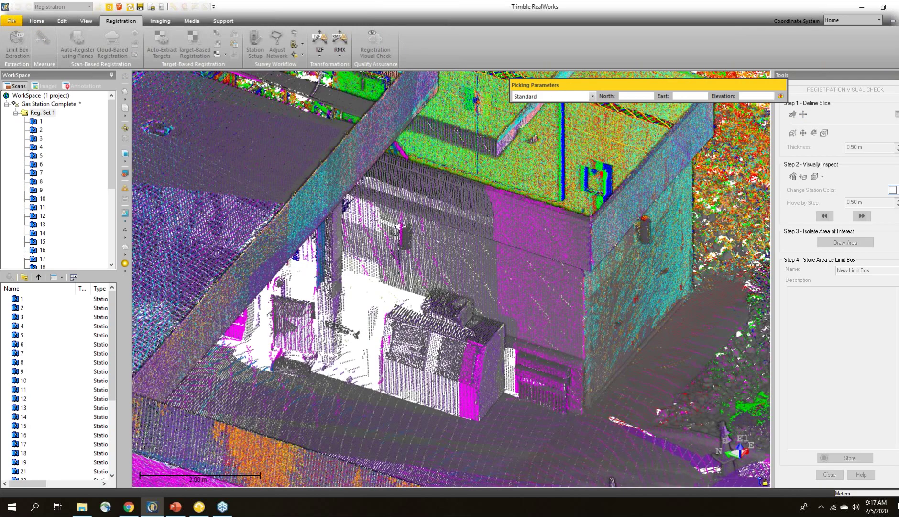
{"action": "scroll", "coordinate": [637, 245], "scroll_direction": "up", "scroll_amount": 6}
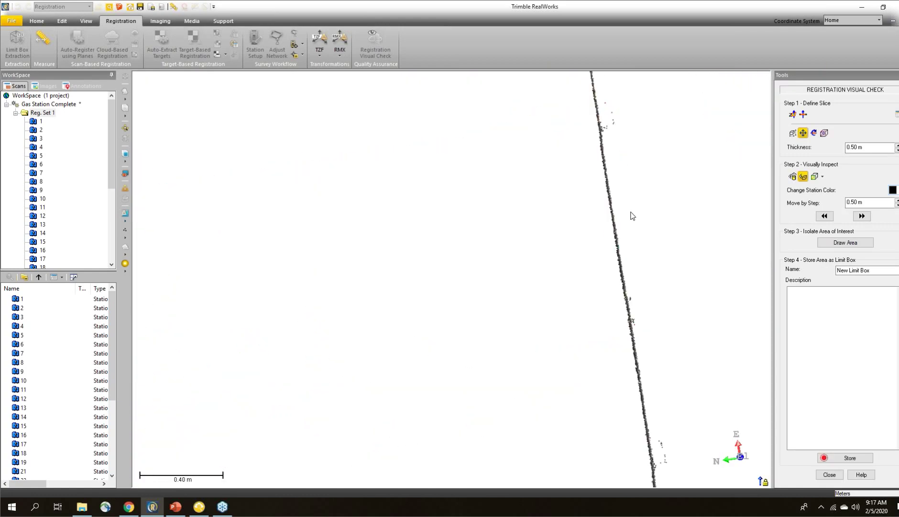
- Examine how tightly the overlapping scans align along the small building's walls in the horizontal slice
{"action": "left_click_drag", "start_coordinate": [569, 229], "coordinate": [580, 230]}
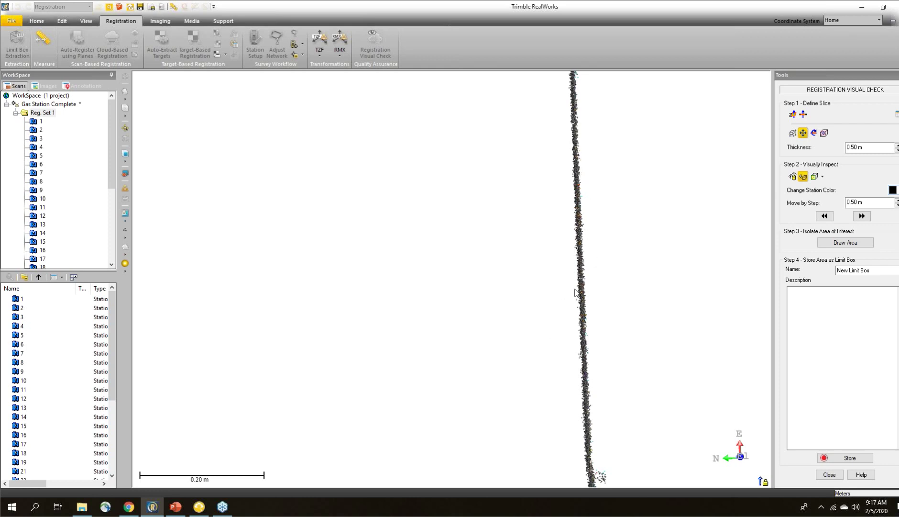
{"action": "scroll", "coordinate": [576, 237], "scroll_direction": "up", "scroll_amount": 1}
{"action": "scroll", "coordinate": [576, 237], "scroll_direction": "down", "scroll_amount": 1}
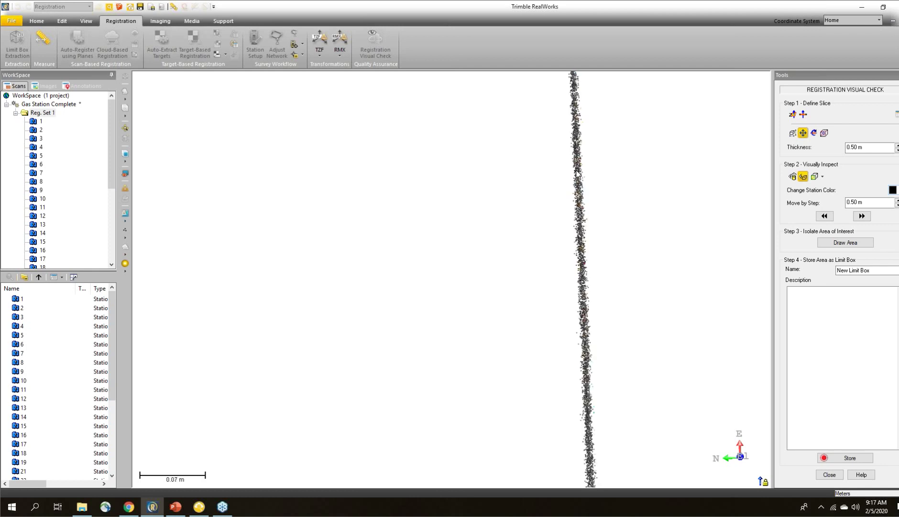
{"action": "scroll", "coordinate": [579, 343], "scroll_direction": "down", "scroll_amount": 1}
{"action": "scroll", "coordinate": [580, 343], "scroll_direction": "down", "scroll_amount": 3}
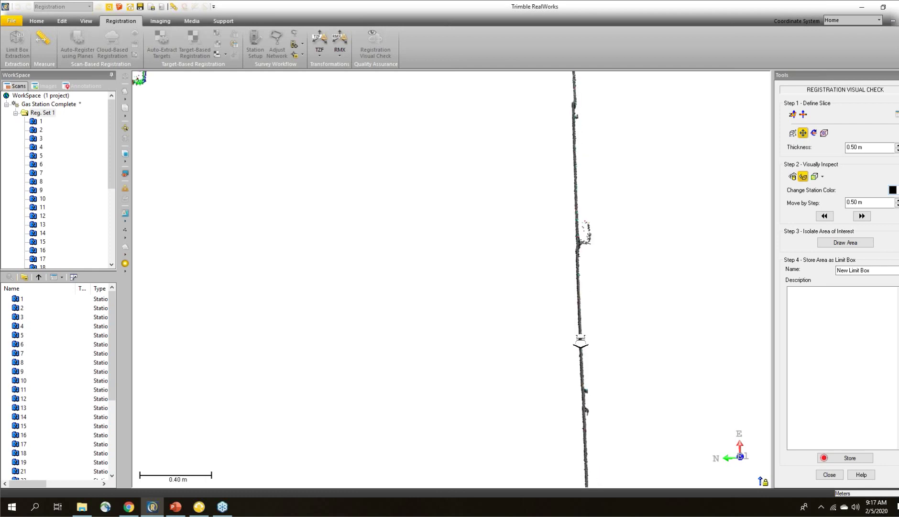
{"action": "middle_click_drag", "start_coordinate": [559, 236], "coordinate": [592, 70]}
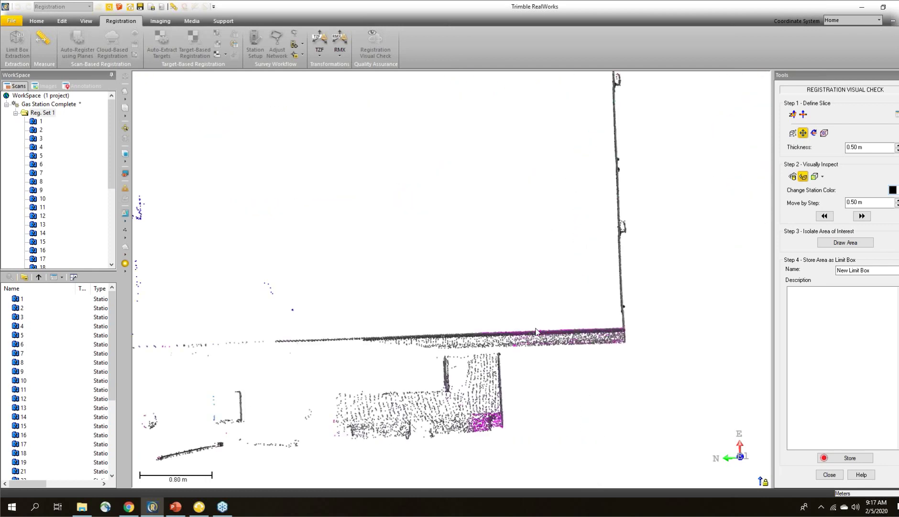
{"action": "scroll", "coordinate": [318, 339], "scroll_direction": "up", "scroll_amount": 5}
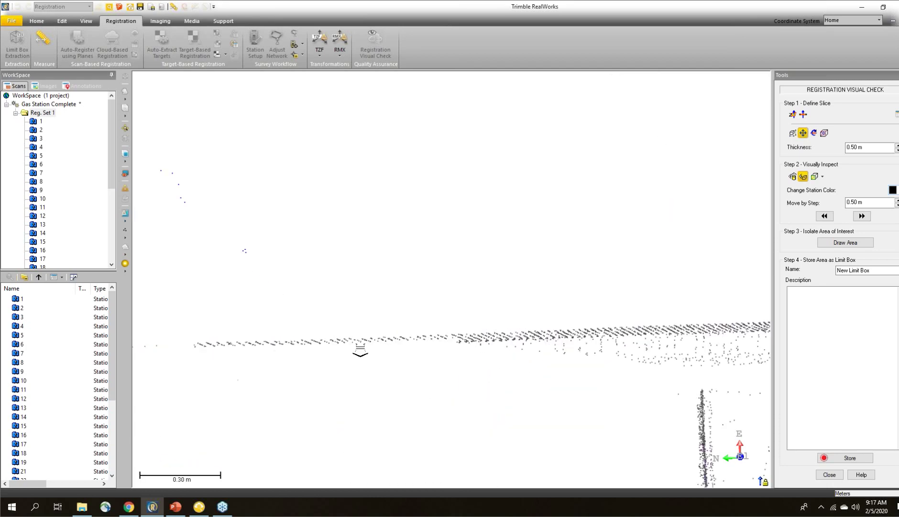
{"action": "scroll", "coordinate": [362, 349], "scroll_direction": "down", "scroll_amount": 3}
{"action": "middle_click_drag", "start_coordinate": [310, 325], "coordinate": [226, 311]}
{"action": "scroll", "coordinate": [606, 253], "scroll_direction": "up", "scroll_amount": 5}
{"action": "middle_click_drag", "start_coordinate": [637, 221], "coordinate": [554, 259]}
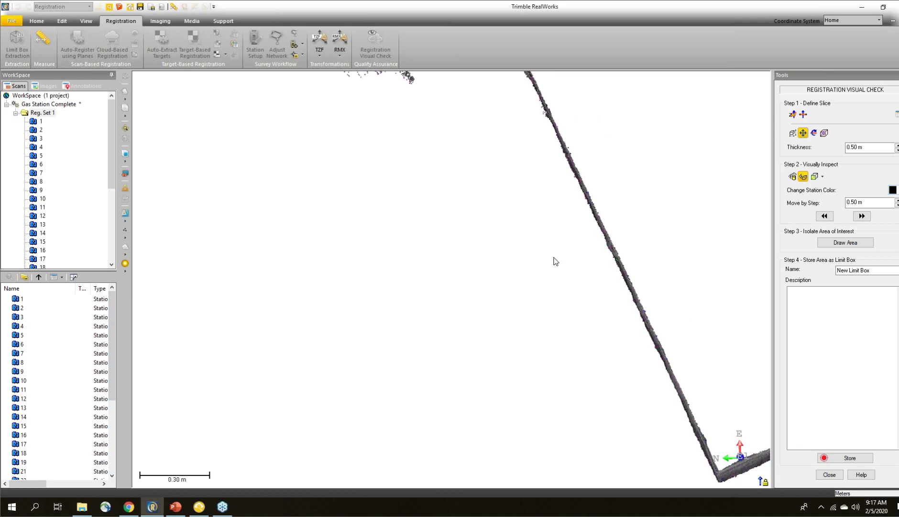
{"action": "left_click_drag", "start_coordinate": [557, 244], "coordinate": [546, 246]}
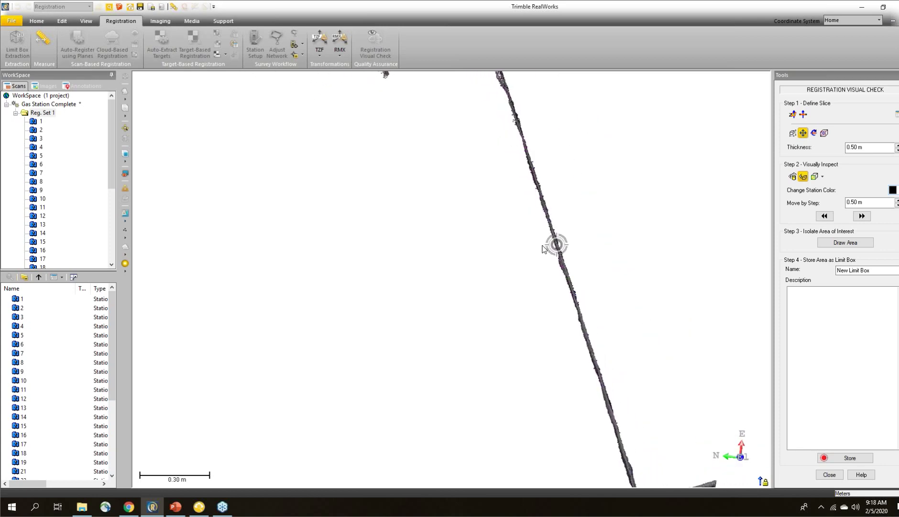
- Turn off the slice clipping at the small building so the complete gas station point cloud is displayed
{"action": "scroll", "coordinate": [541, 248], "scroll_direction": "down", "scroll_amount": 7}
{"action": "scroll", "coordinate": [543, 248], "scroll_direction": "down", "scroll_amount": 3}
{"action": "middle_click_drag", "start_coordinate": [538, 241], "coordinate": [700, 255]}
{"action": "left_click_drag", "start_coordinate": [524, 265], "coordinate": [340, 216]}
{"action": "middle_click_drag", "start_coordinate": [491, 166], "coordinate": [485, 333]}
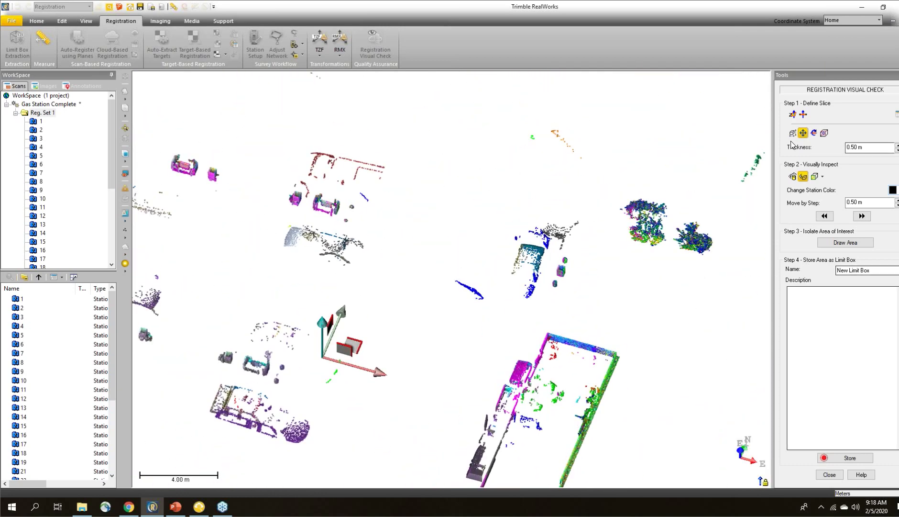
{"action": "middle_click_drag", "start_coordinate": [443, 209], "coordinate": [448, 217]}
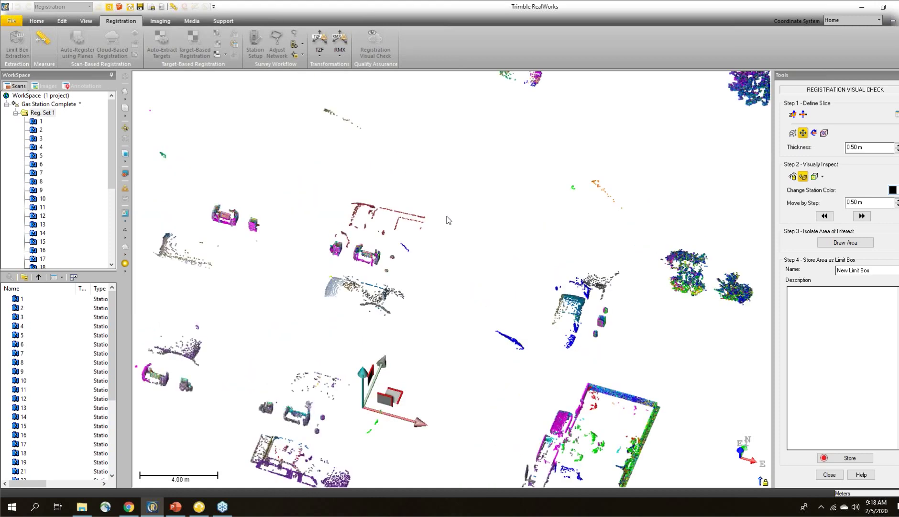
{"action": "scroll", "coordinate": [449, 218], "scroll_direction": "down", "scroll_amount": 3}
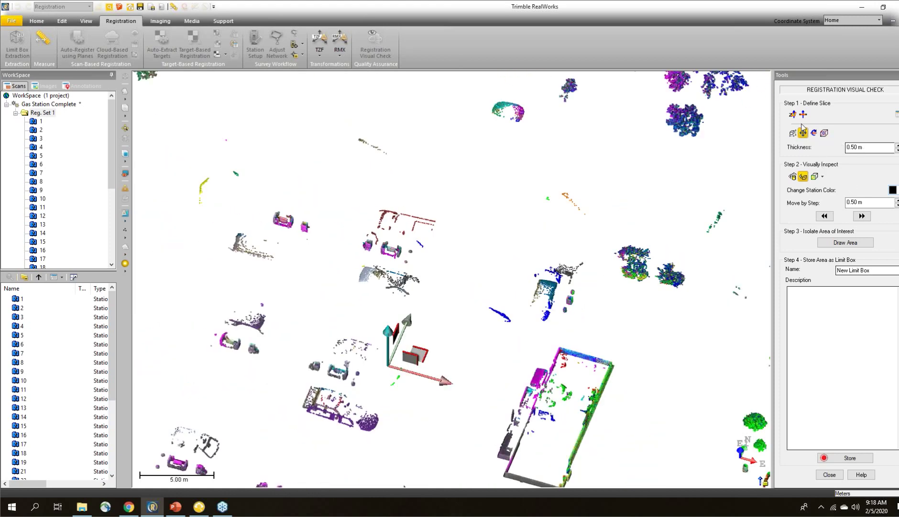
{"action": "left_click", "coordinate": [824, 134]}
{"action": "left_click", "coordinate": [824, 134]}
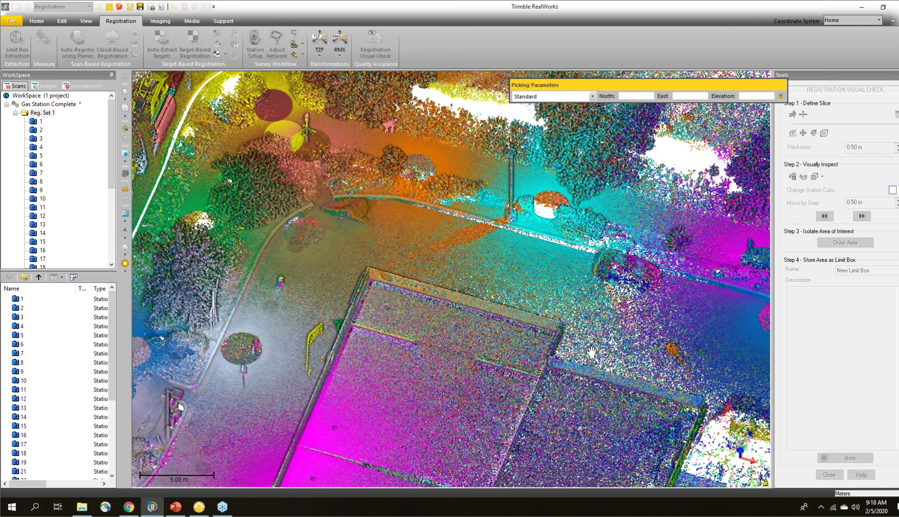
- Define a 0.50 m thick horizontal slice by picking a point near the top of the light pole
{"action": "middle_click_drag", "start_coordinate": [592, 351], "coordinate": [597, 362]}
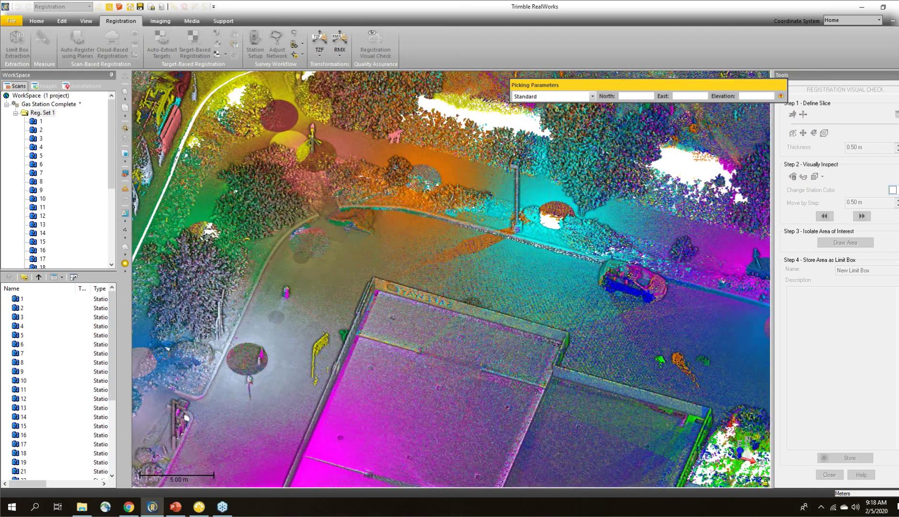
{"action": "left_click", "coordinate": [517, 179]}
{"action": "left_click", "coordinate": [824, 133]}
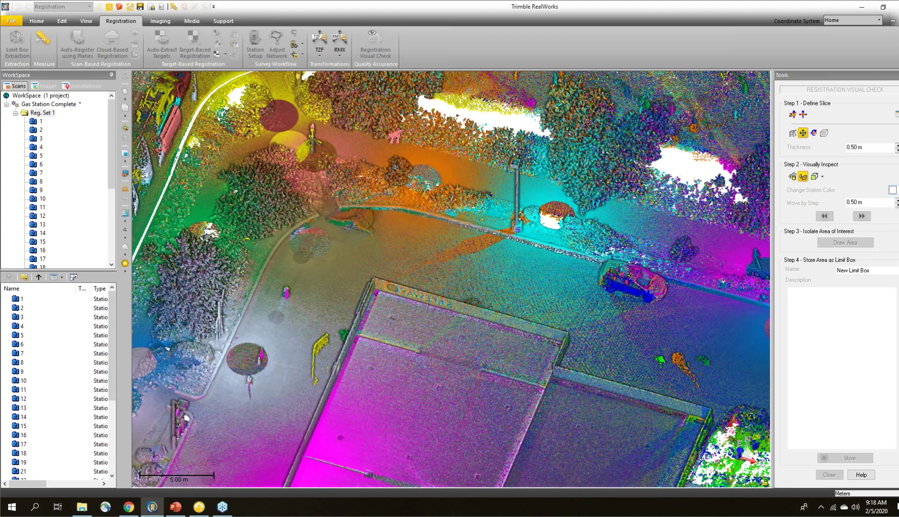
{"action": "left_click", "coordinate": [515, 185]}
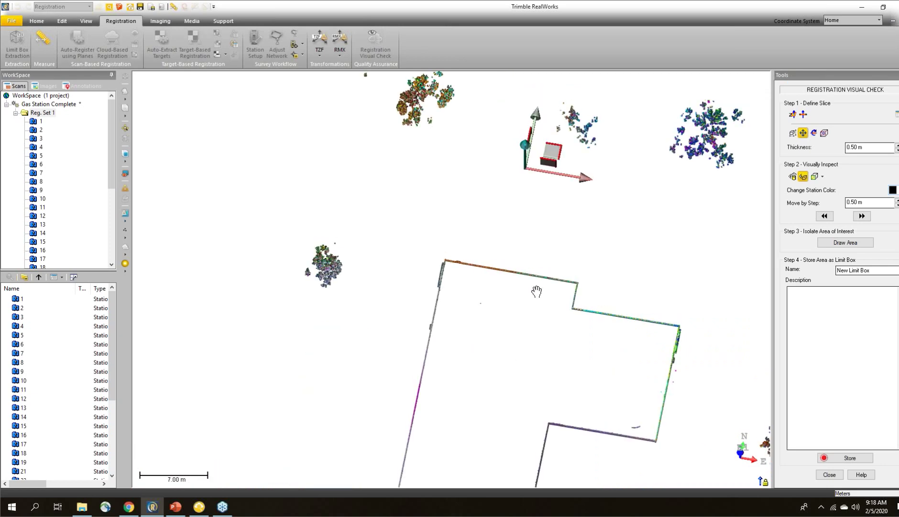
- Examine how closely the overlapping scans align around the light pole's square cross-section in the horizontal slice
{"action": "scroll", "coordinate": [529, 230], "scroll_direction": "up", "scroll_amount": 4}
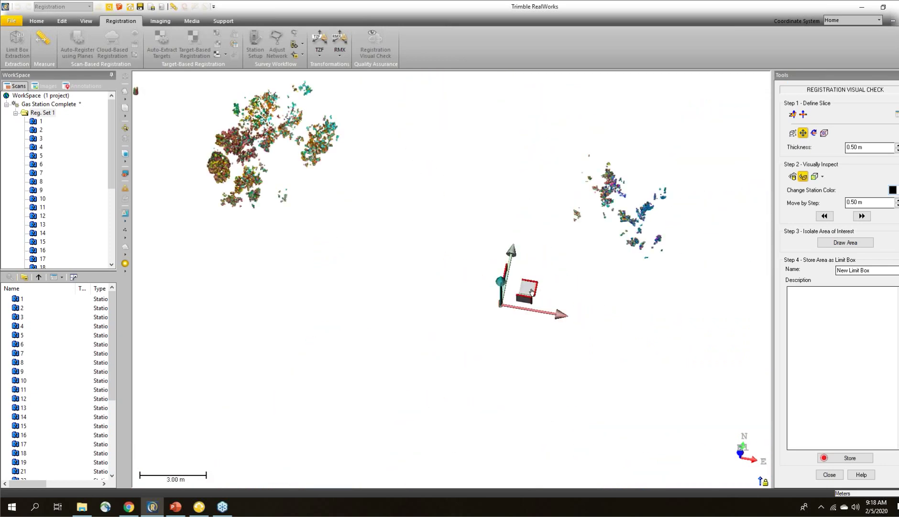
{"action": "left_click_drag", "start_coordinate": [531, 292], "coordinate": [641, 342]}
{"action": "scroll", "coordinate": [495, 313], "scroll_direction": "up", "scroll_amount": 3}
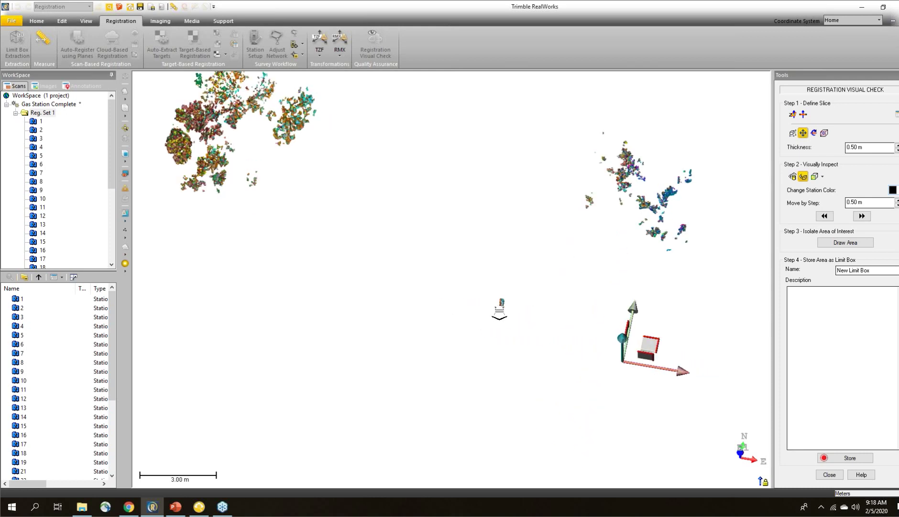
{"action": "scroll", "coordinate": [514, 293], "scroll_direction": "up", "scroll_amount": 5}
{"action": "scroll", "coordinate": [514, 293], "scroll_direction": "up", "scroll_amount": 1}
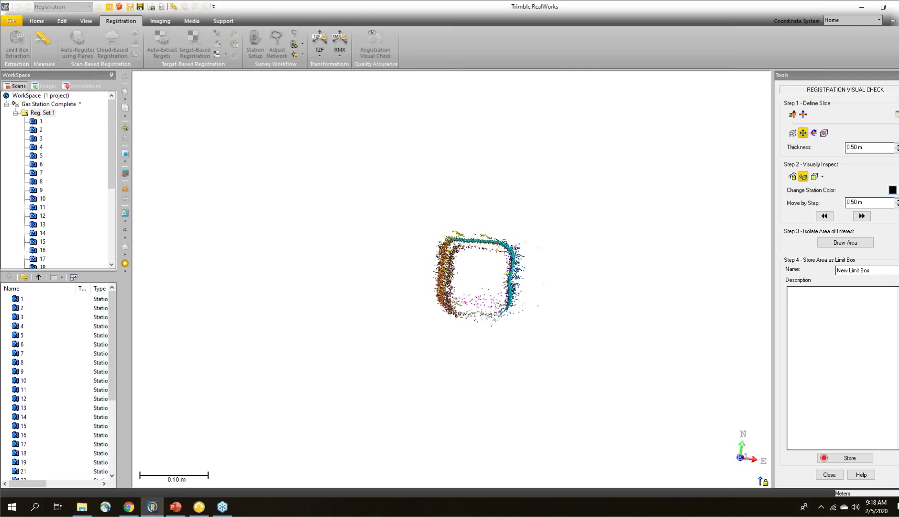
{"action": "mouse_move", "coordinate": [446, 287]}
{"action": "scroll", "coordinate": [476, 300], "scroll_direction": "down", "scroll_amount": 3}
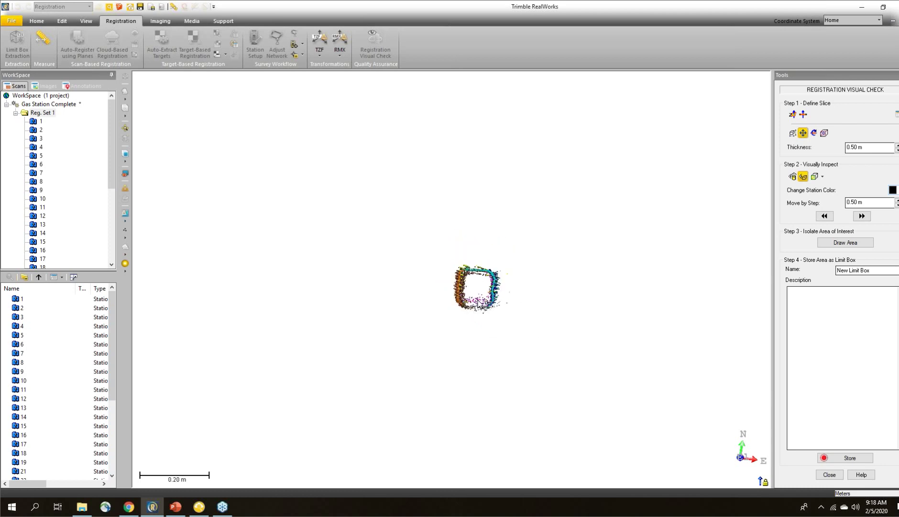
{"action": "scroll", "coordinate": [478, 304], "scroll_direction": "down", "scroll_amount": 3}
{"action": "left_click_drag", "start_coordinate": [478, 304], "coordinate": [579, 299]}
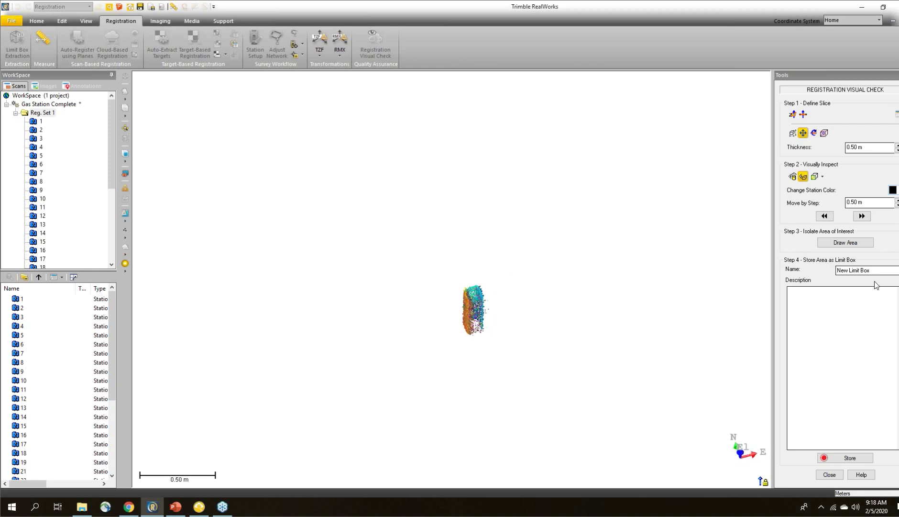
- Close the Registration Visual Check and return to the full point cloud around the light pole
{"action": "left_click", "coordinate": [869, 432]}
{"action": "left_click", "coordinate": [830, 474]}
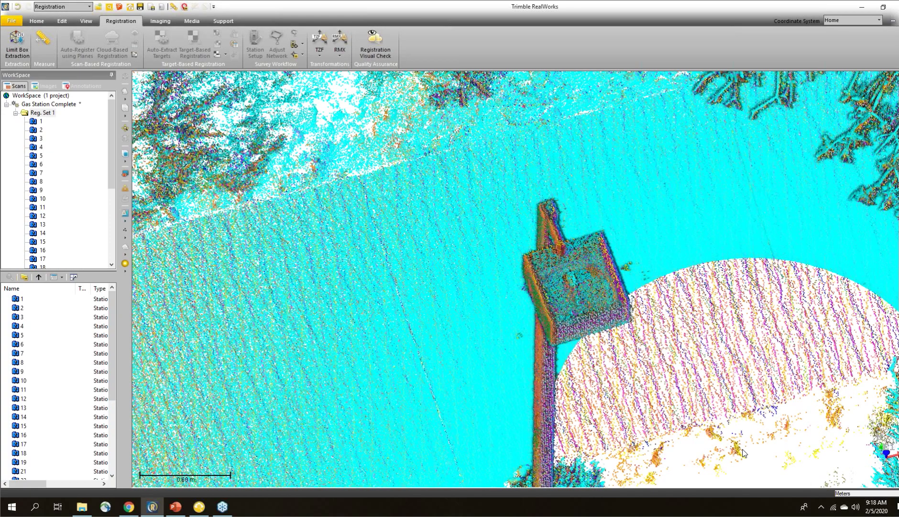
{"action": "scroll", "coordinate": [554, 371], "scroll_direction": "down", "scroll_amount": 2}
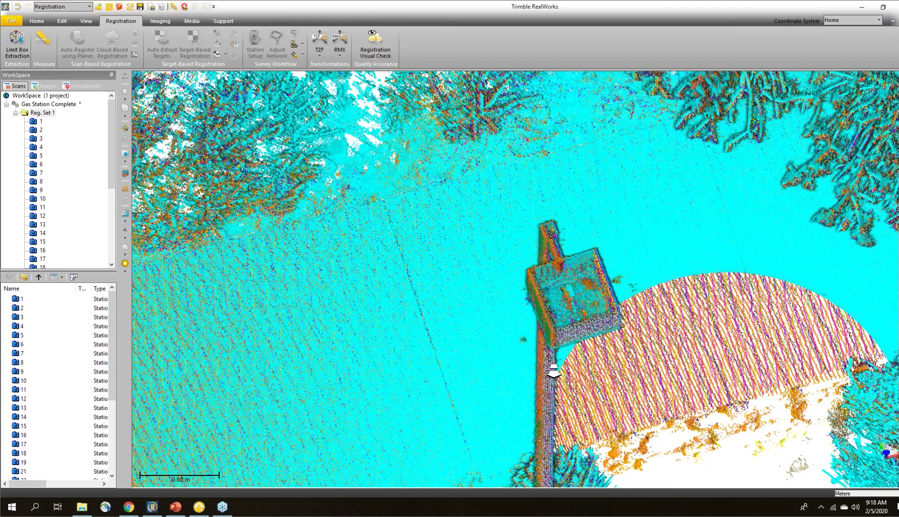
{"action": "scroll", "coordinate": [554, 371], "scroll_direction": "down", "scroll_amount": 5}
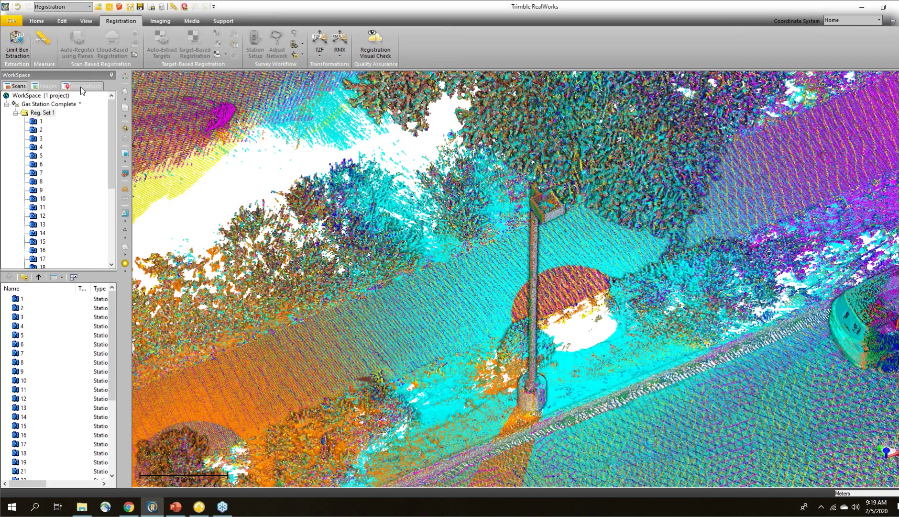
- List the project's annotations, display all of them in the point cloud, and preview the one on the light pole
{"action": "left_click", "coordinate": [81, 87]}
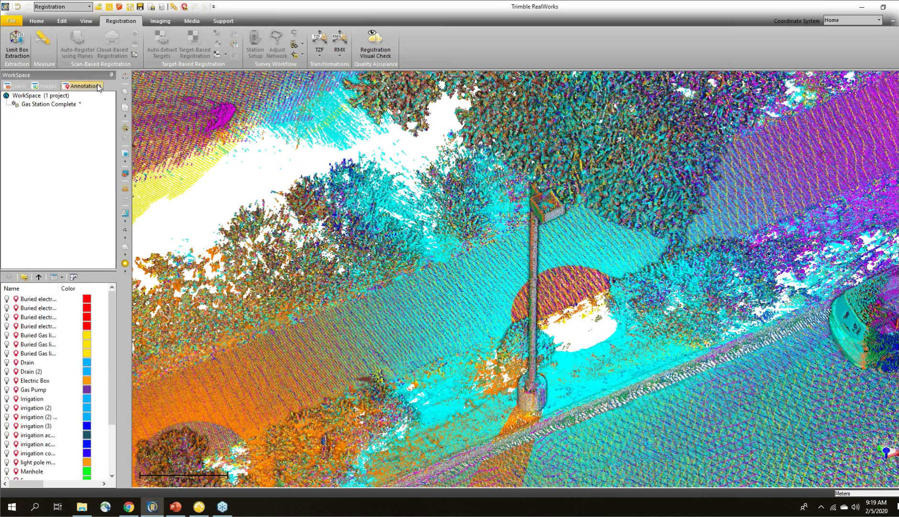
{"action": "left_click", "coordinate": [39, 298]}
{"action": "key", "text": "ctrl+a"}
{"action": "left_click", "coordinate": [7, 299]}
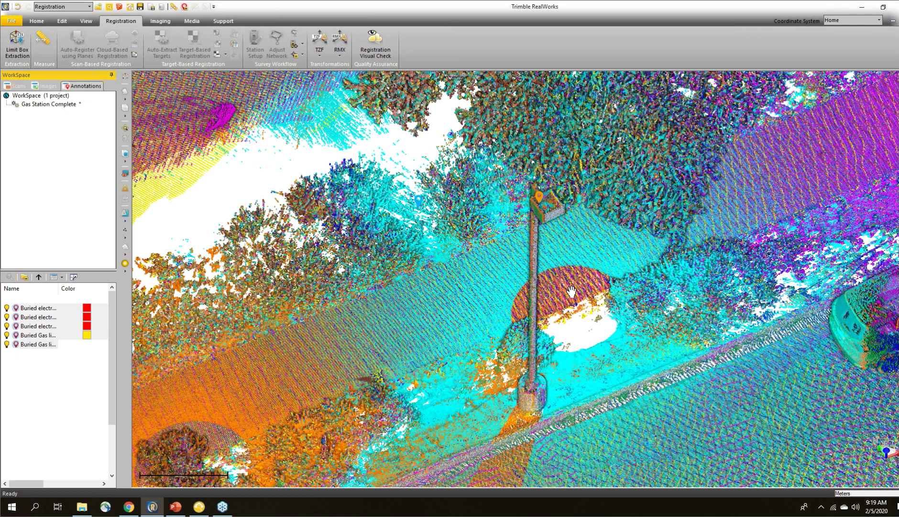
{"action": "middle_click_drag", "start_coordinate": [571, 291], "coordinate": [569, 297]}
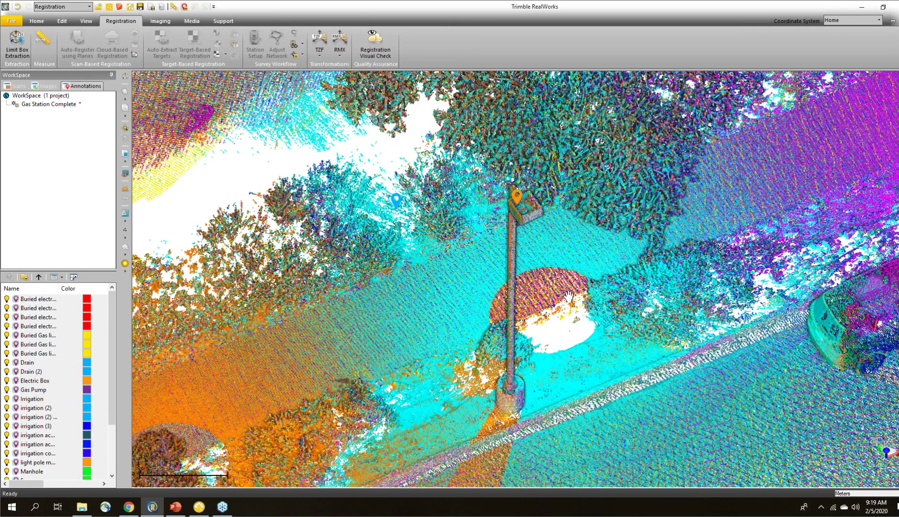
{"action": "middle_click_drag", "start_coordinate": [569, 296], "coordinate": [519, 322]}
{"action": "mouse_move", "coordinate": [469, 225]}
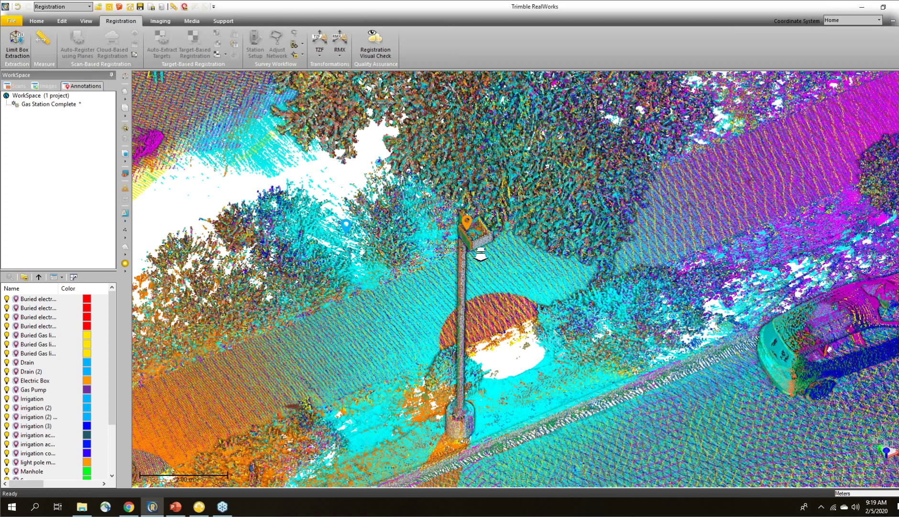
- Isolate a small patch of pavement beside the canopy, examine its scan overlap from the side, and restore the full cloud
{"action": "scroll", "coordinate": [481, 255], "scroll_direction": "down", "scroll_amount": 2}
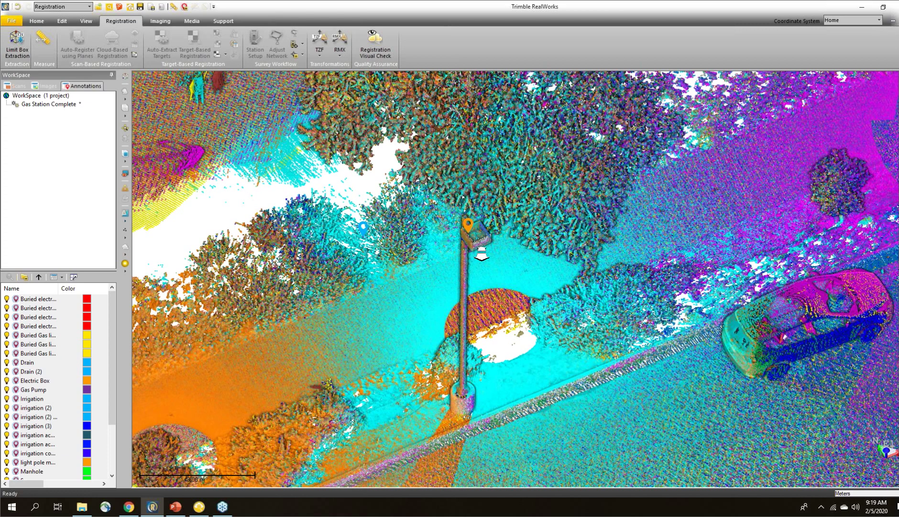
{"action": "scroll", "coordinate": [482, 254], "scroll_direction": "down", "scroll_amount": 3}
{"action": "middle_click_drag", "start_coordinate": [481, 253], "coordinate": [272, 249]}
{"action": "left_click_drag", "start_coordinate": [567, 243], "coordinate": [573, 271]}
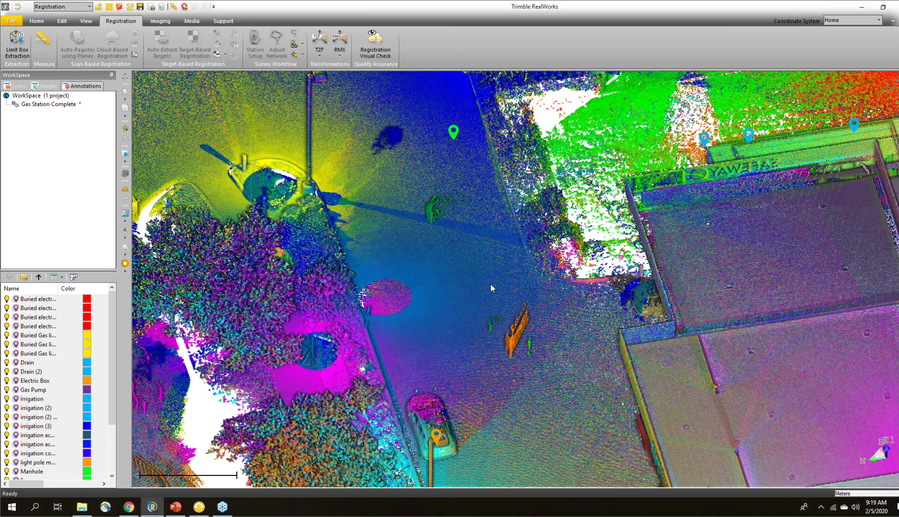
{"action": "mouse_move", "coordinate": [449, 276]}
{"action": "left_click_drag", "start_coordinate": [447, 269], "coordinate": [422, 255]}
{"action": "scroll", "coordinate": [473, 305], "scroll_direction": "up", "scroll_amount": 2}
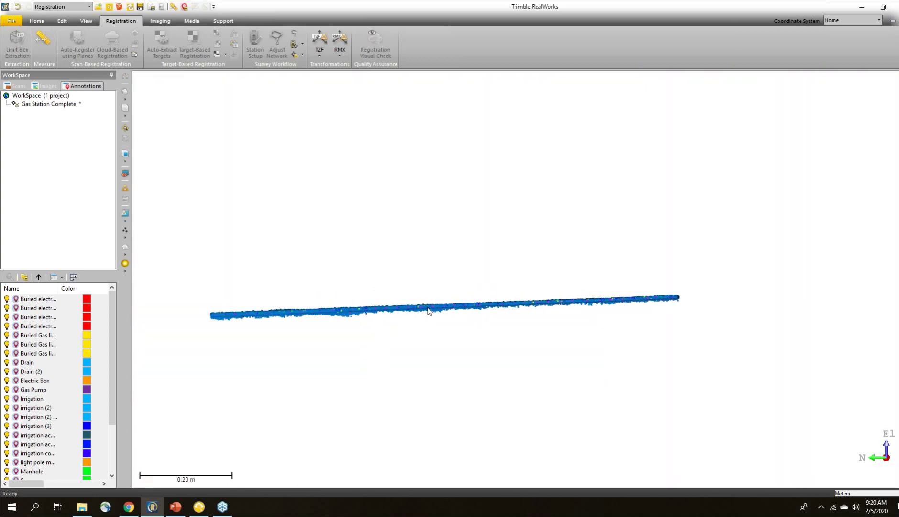
{"action": "left_click_drag", "start_coordinate": [492, 311], "coordinate": [522, 335]}
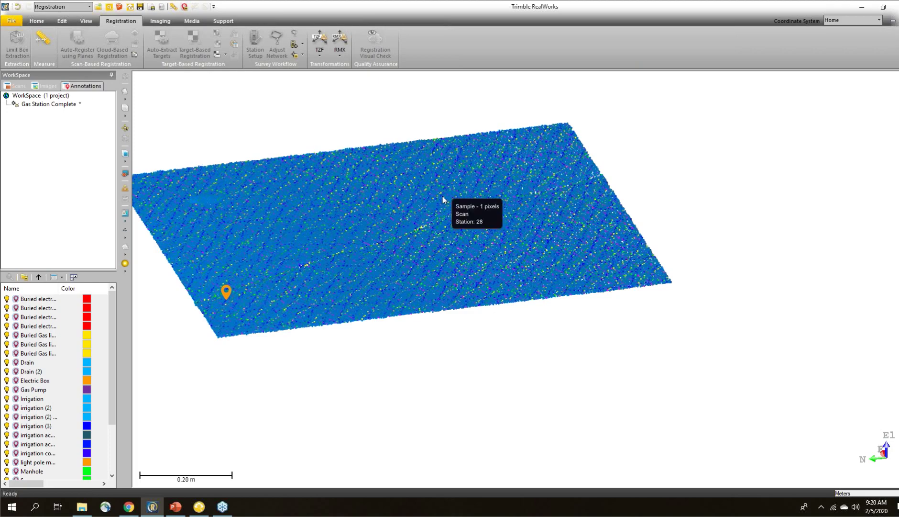
{"action": "key", "text": "ctrl+z"}
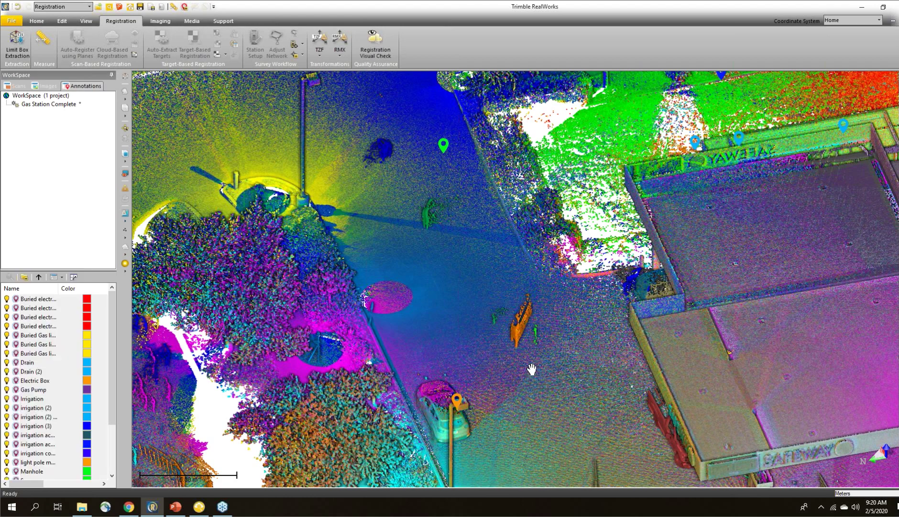
- Open the properties of the buried electric line marking in the planting strip and view its photo enlarged
{"action": "middle_click_drag", "start_coordinate": [532, 369], "coordinate": [441, 178]}
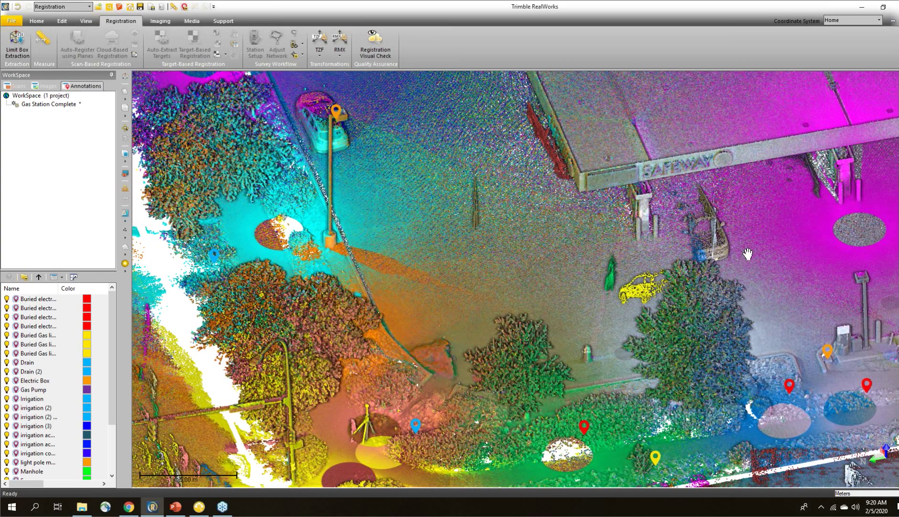
{"action": "left_click_drag", "start_coordinate": [748, 254], "coordinate": [570, 240]}
{"action": "scroll", "coordinate": [569, 239], "scroll_direction": "down", "scroll_amount": 1}
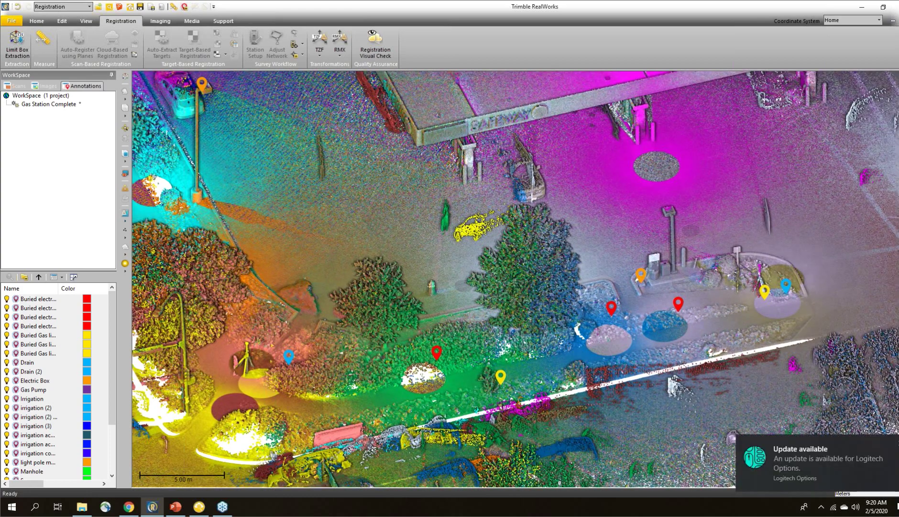
{"action": "left_click_drag", "start_coordinate": [541, 353], "coordinate": [552, 355]}
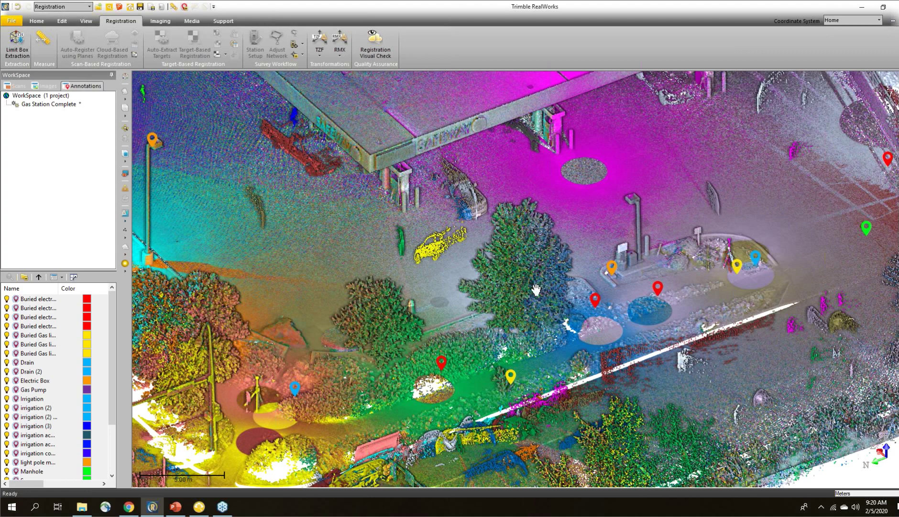
{"action": "left_click_drag", "start_coordinate": [536, 289], "coordinate": [504, 239]}
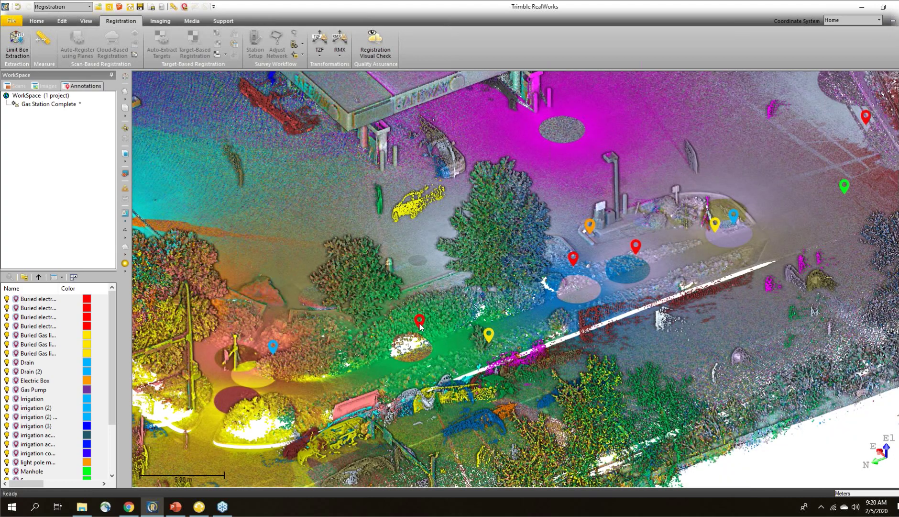
{"action": "mouse_move", "coordinate": [420, 326]}
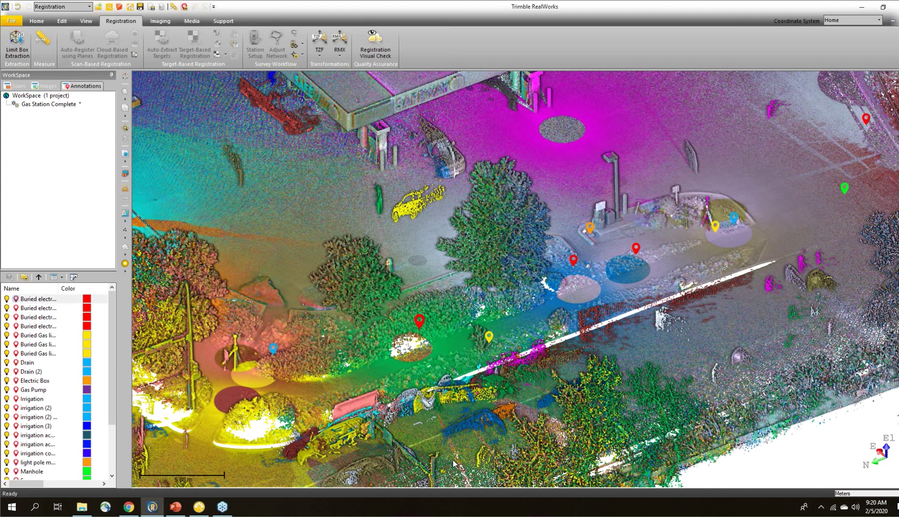
{"action": "key", "text": "alt+Return"}
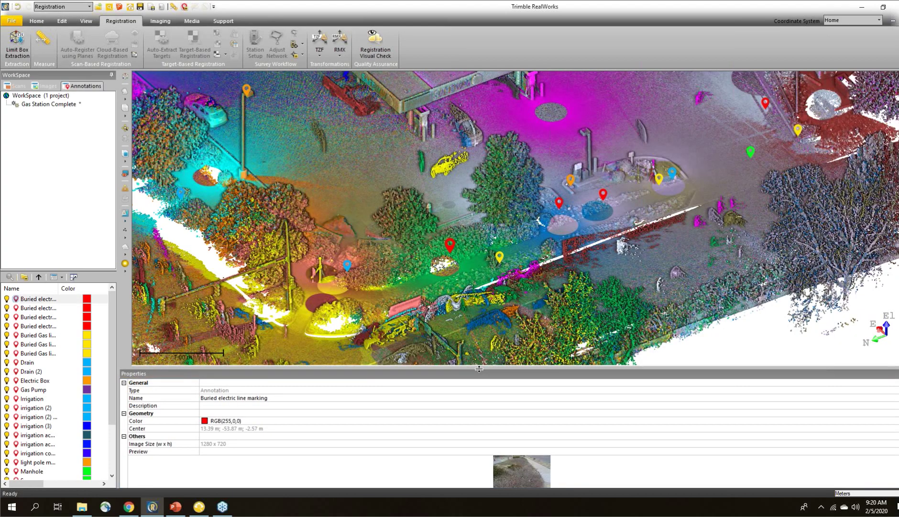
{"action": "left_click_drag", "start_coordinate": [466, 368], "coordinate": [466, 106]}
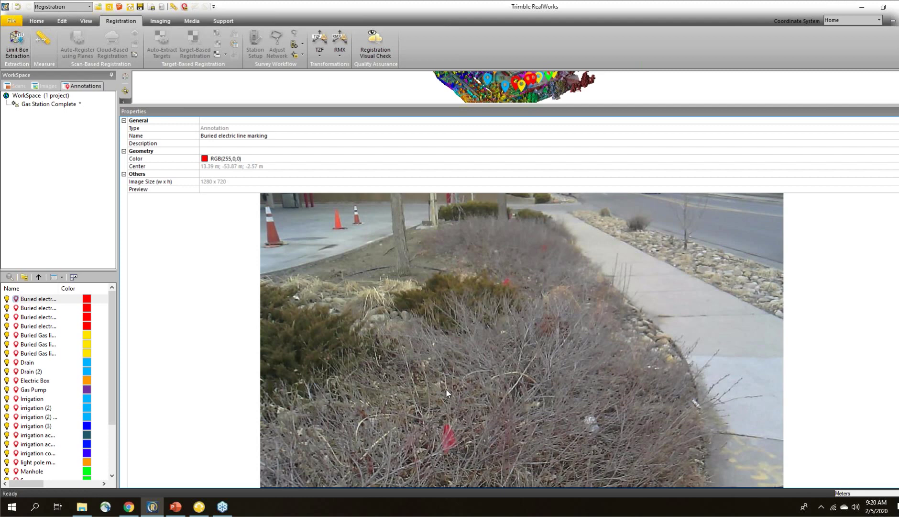
{"action": "left_click_drag", "start_coordinate": [763, 106], "coordinate": [722, 416]}
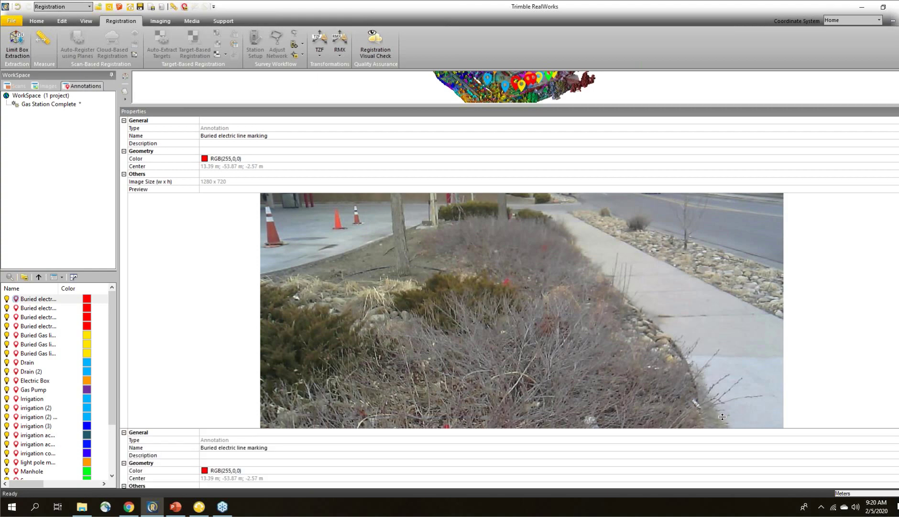
- Select the yellow buried gas line marking at the end of the island and view its photo enlarged
{"action": "middle_click_drag", "start_coordinate": [610, 291], "coordinate": [607, 293]}
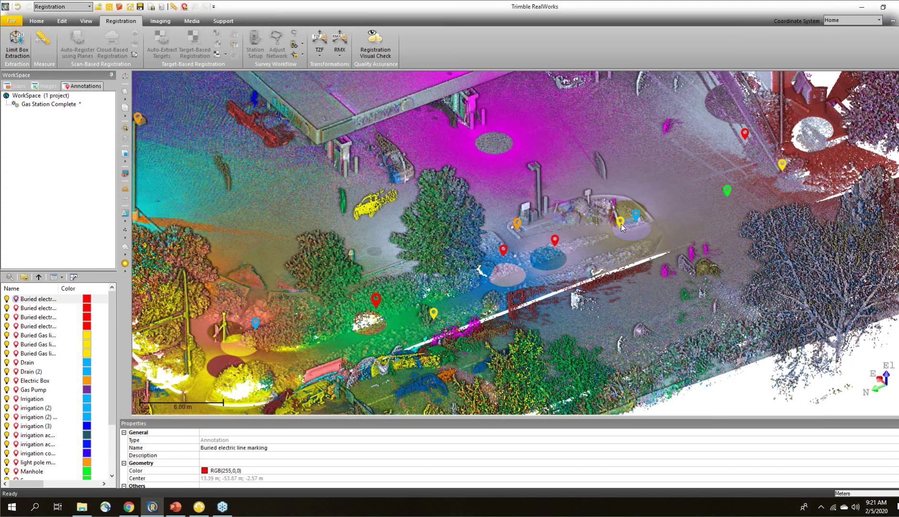
{"action": "left_click", "coordinate": [621, 224]}
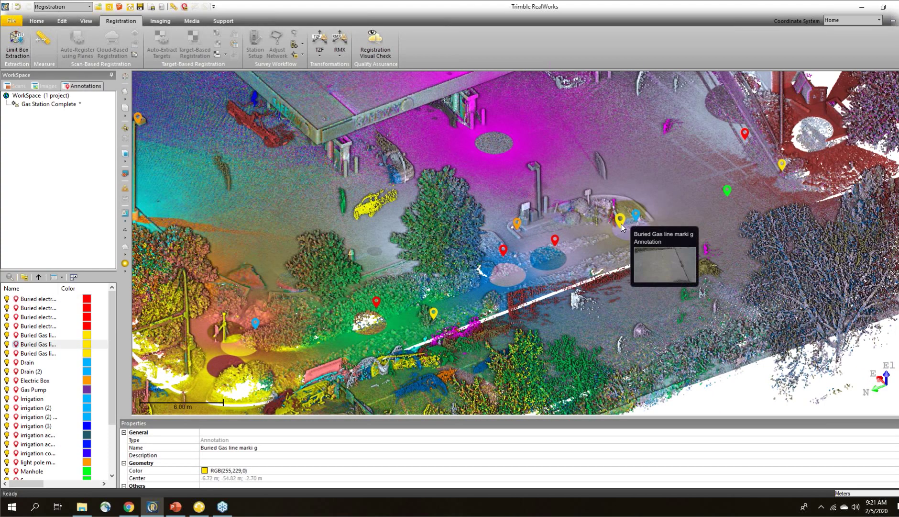
{"action": "left_click_drag", "start_coordinate": [548, 415], "coordinate": [579, 144]}
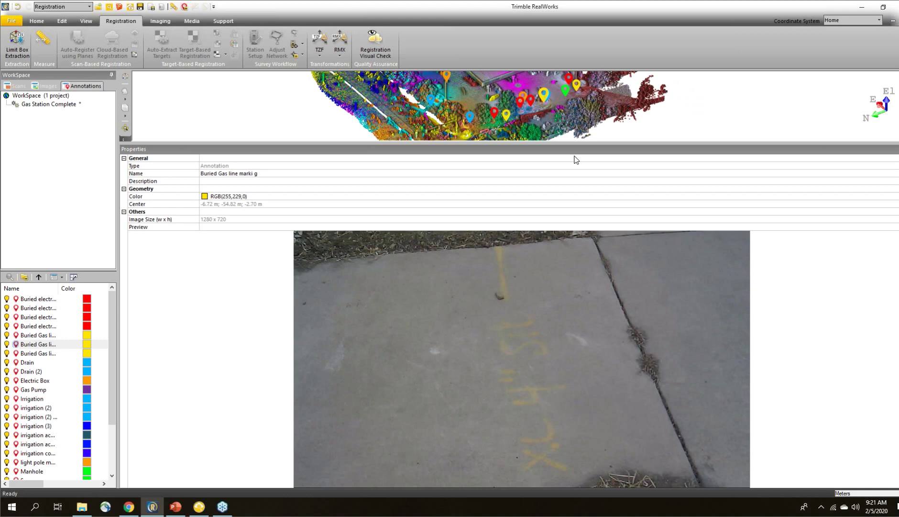
{"action": "left_click_drag", "start_coordinate": [679, 143], "coordinate": [659, 393]}
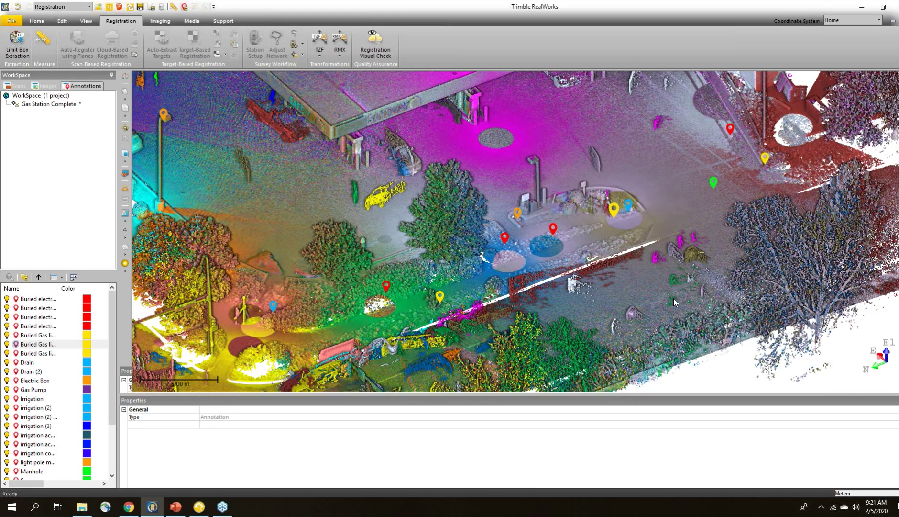
- Select the green sewer annotation on the pavement near the island and view its photo enlarged
{"action": "middle_click_drag", "start_coordinate": [674, 298], "coordinate": [522, 293]}
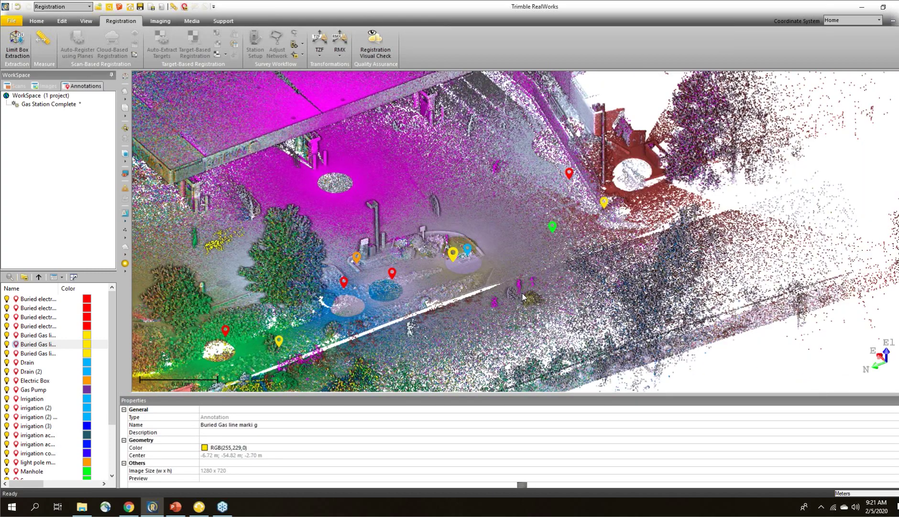
{"action": "scroll", "coordinate": [579, 208], "scroll_direction": "up", "scroll_amount": 5}
{"action": "left_click_drag", "start_coordinate": [578, 208], "coordinate": [550, 222]}
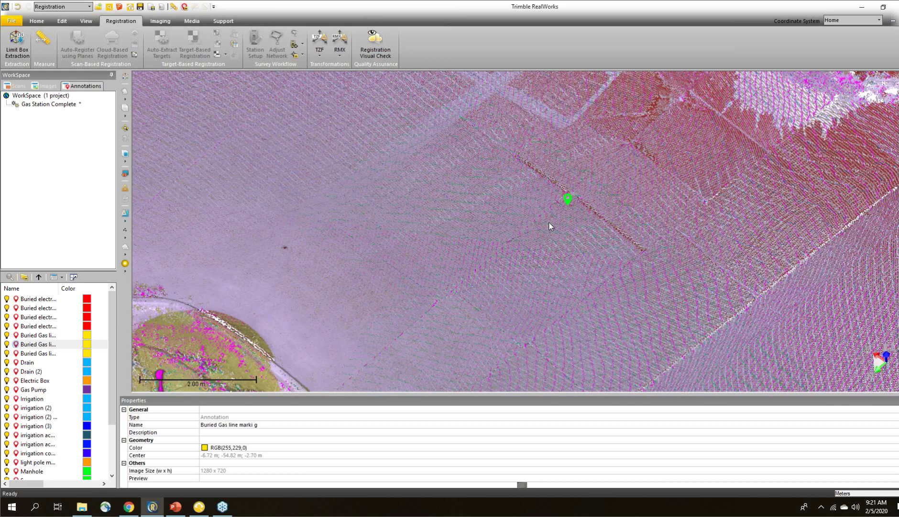
{"action": "scroll", "coordinate": [560, 212], "scroll_direction": "up", "scroll_amount": 4}
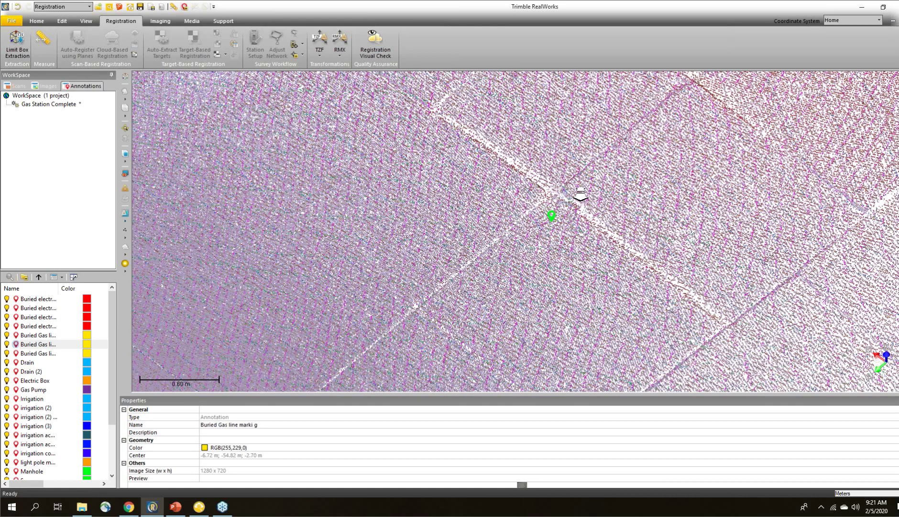
{"action": "mouse_move", "coordinate": [580, 194]}
{"action": "left_mouse_down"}
{"action": "mouse_move", "coordinate": [538, 198]}
{"action": "mouse_move", "coordinate": [630, 255]}
{"action": "left_mouse_up"}
{"action": "middle_click_drag", "start_coordinate": [579, 303], "coordinate": [579, 386]}
{"action": "left_click", "coordinate": [560, 293]}
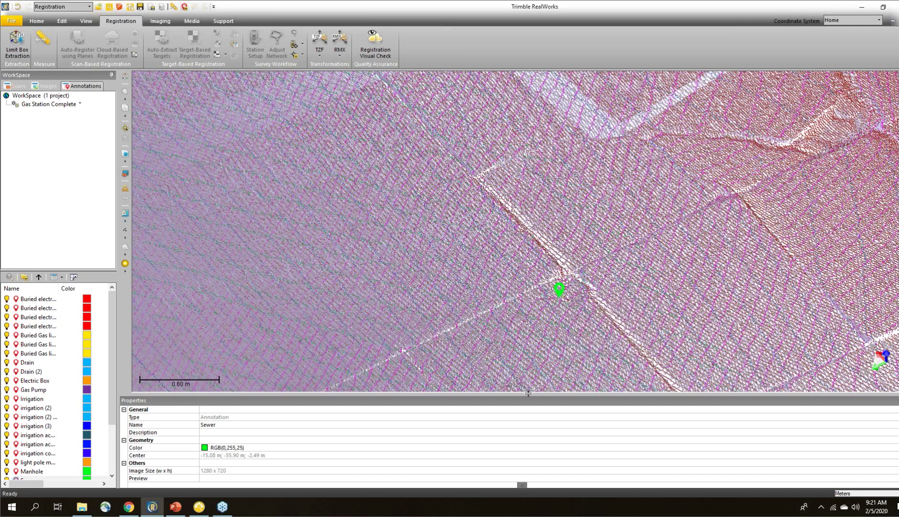
{"action": "left_click_drag", "start_coordinate": [530, 373], "coordinate": [516, 115]}
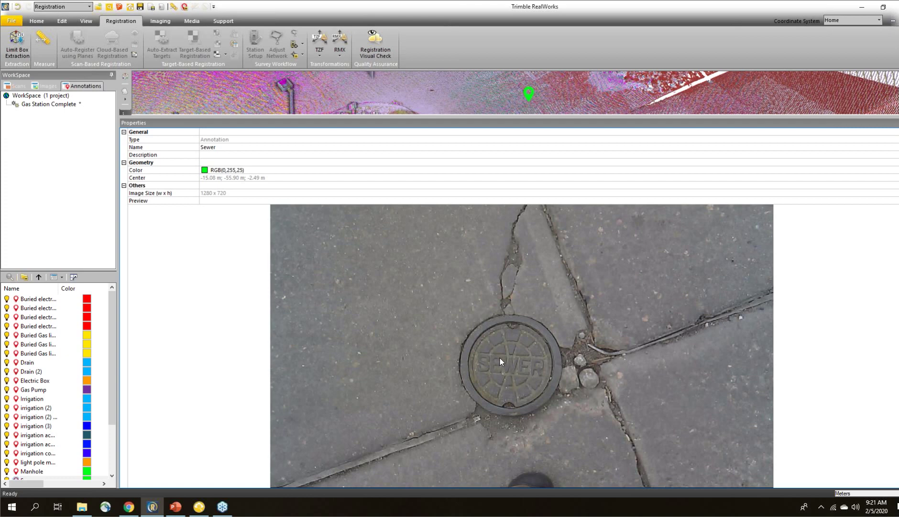
{"action": "left_click_drag", "start_coordinate": [670, 115], "coordinate": [670, 377]}
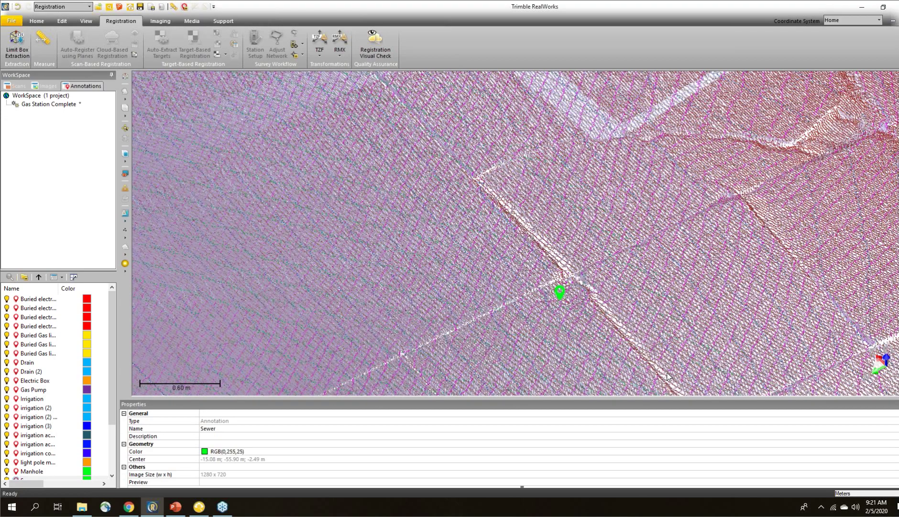
- Examine the scanned pavement joints around the sewer annotation and the ground between it and the planted island
{"action": "scroll", "coordinate": [598, 286], "scroll_direction": "up", "scroll_amount": 3}
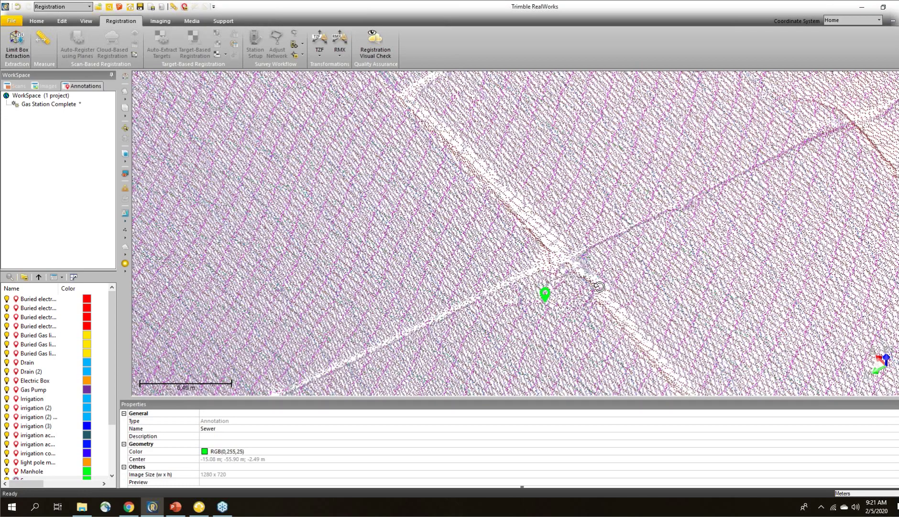
{"action": "left_click_drag", "start_coordinate": [599, 286], "coordinate": [582, 284]}
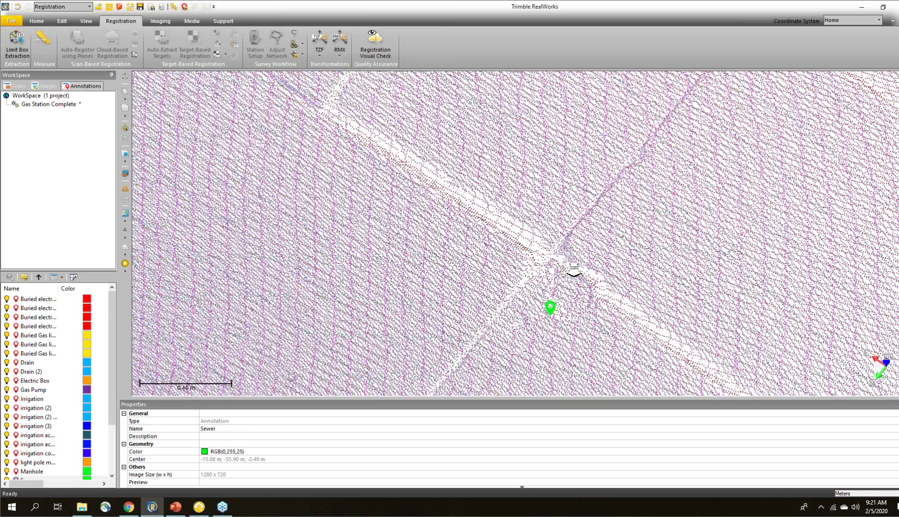
{"action": "scroll", "coordinate": [573, 270], "scroll_direction": "down", "scroll_amount": 3}
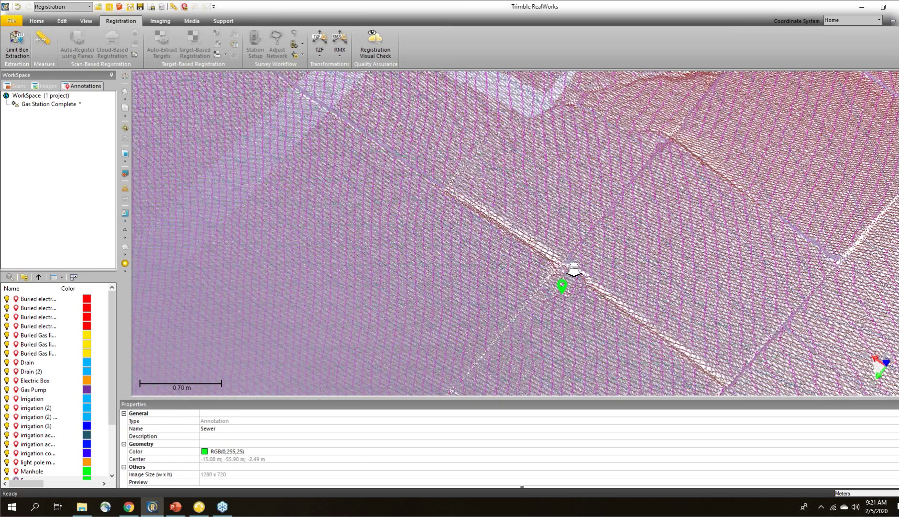
{"action": "scroll", "coordinate": [573, 269], "scroll_direction": "down", "scroll_amount": 2}
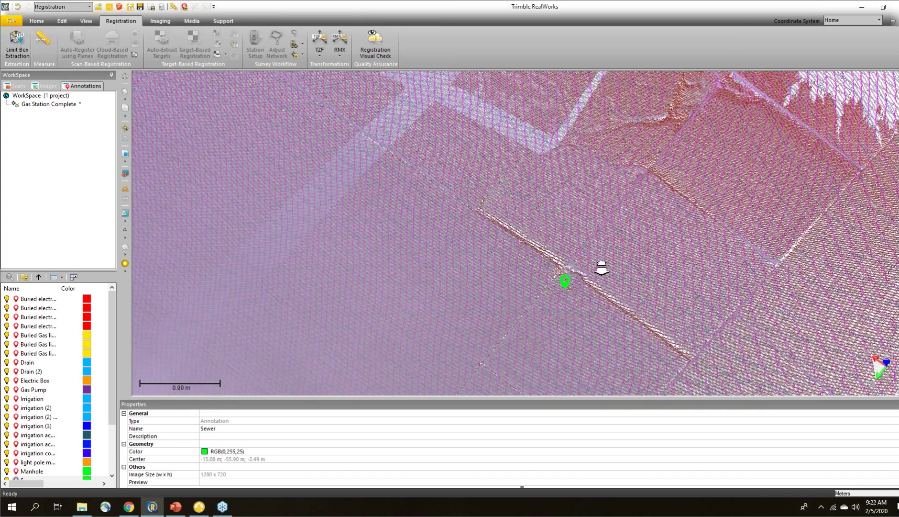
{"action": "scroll", "coordinate": [601, 269], "scroll_direction": "down", "scroll_amount": 3}
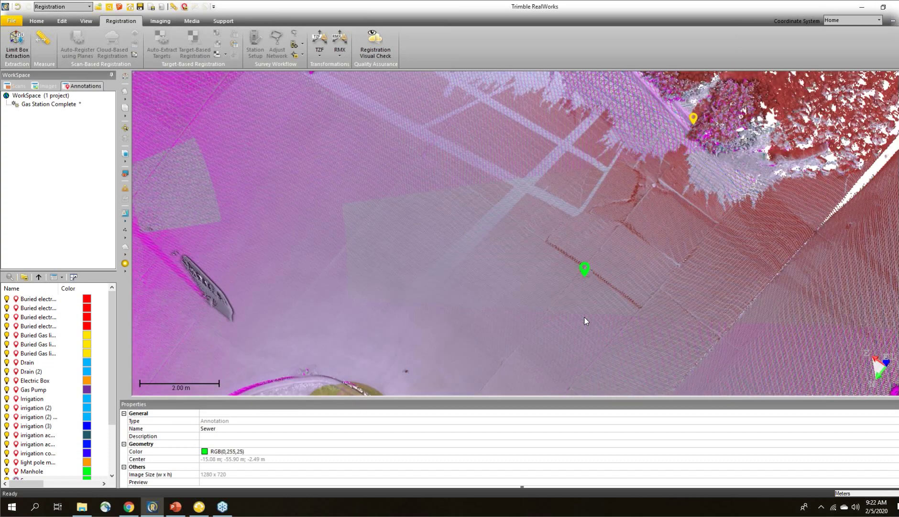
{"action": "mouse_move", "coordinate": [585, 317]}
{"action": "left_mouse_down"}
{"action": "mouse_move", "coordinate": [572, 299]}
{"action": "mouse_move", "coordinate": [459, 302]}
{"action": "left_mouse_up"}
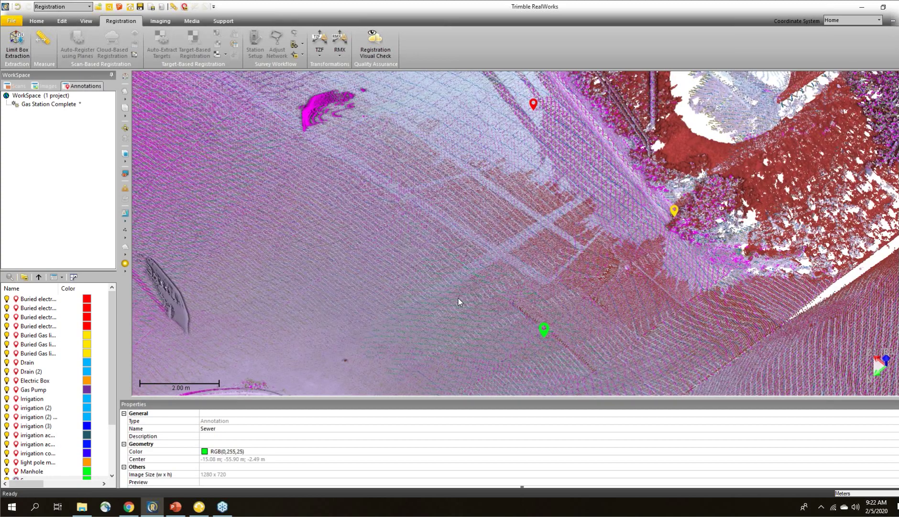
{"action": "middle_click_drag", "start_coordinate": [459, 298], "coordinate": [772, 217]}
{"action": "left_click_drag", "start_coordinate": [447, 272], "coordinate": [387, 283]}
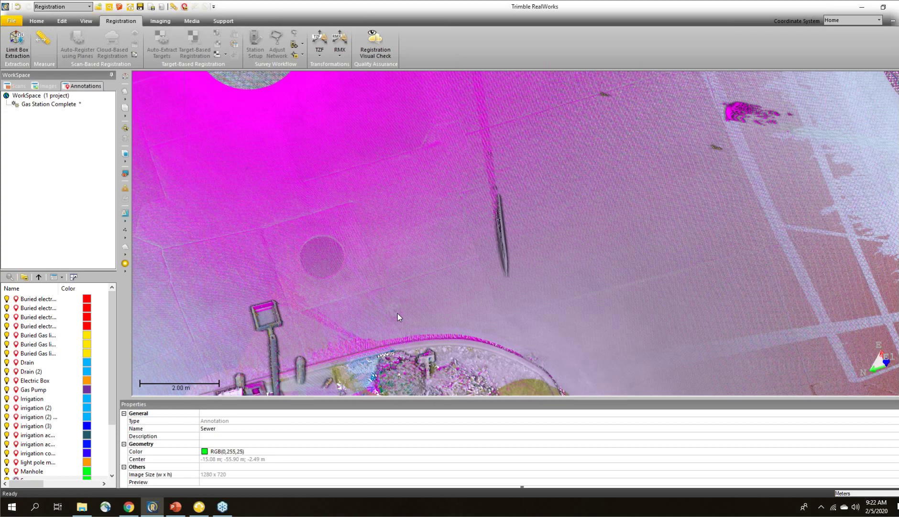
{"action": "scroll", "coordinate": [397, 313], "scroll_direction": "up", "scroll_amount": 2}
{"action": "scroll", "coordinate": [397, 315], "scroll_direction": "up", "scroll_amount": 1}
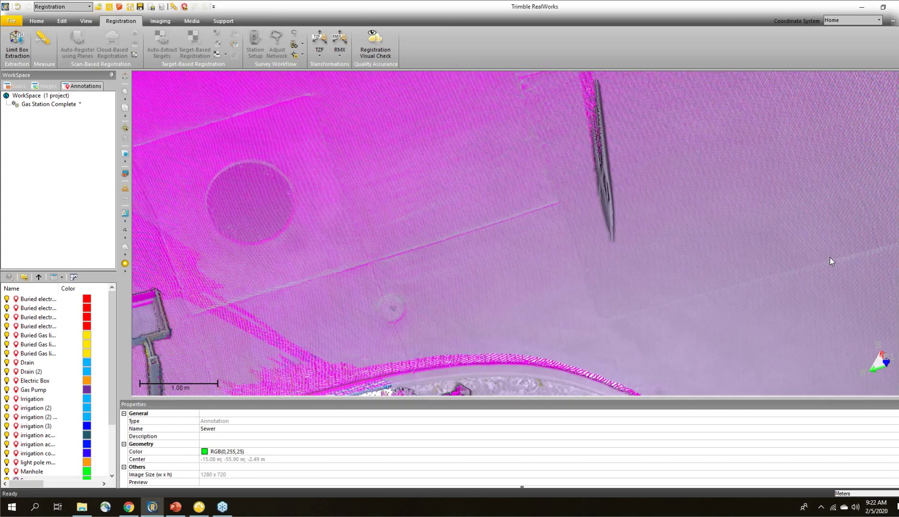
{"action": "middle_click_drag", "start_coordinate": [830, 258], "coordinate": [374, 212]}
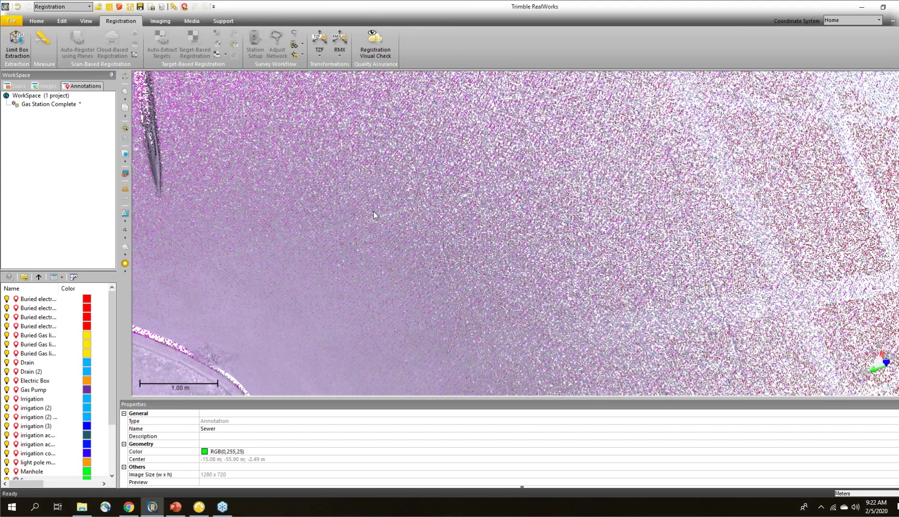
{"action": "scroll", "coordinate": [498, 126], "scroll_direction": "down", "scroll_amount": 2}
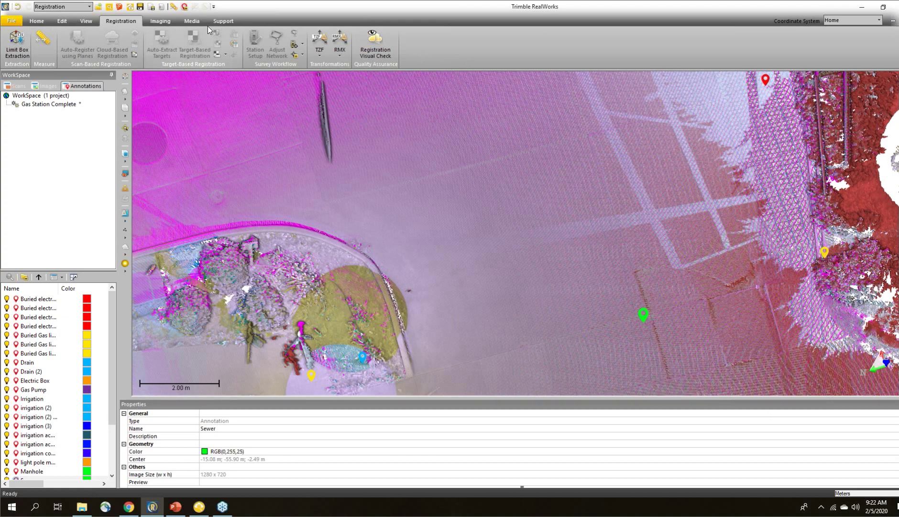
- Switch the project from Registration to Production mode and orient the view on the annotation markers
{"action": "left_click", "coordinate": [89, 6]}
{"action": "left_click", "coordinate": [56, 29]}
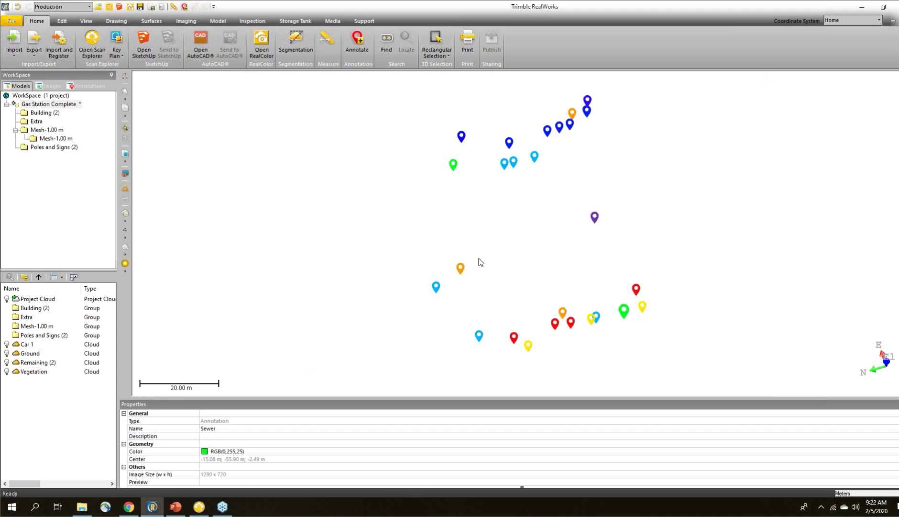
{"action": "left_click", "coordinate": [500, 264]}
{"action": "left_click_drag", "start_coordinate": [500, 265], "coordinate": [539, 252]}
{"action": "middle_click_drag", "start_coordinate": [526, 288], "coordinate": [478, 265]}
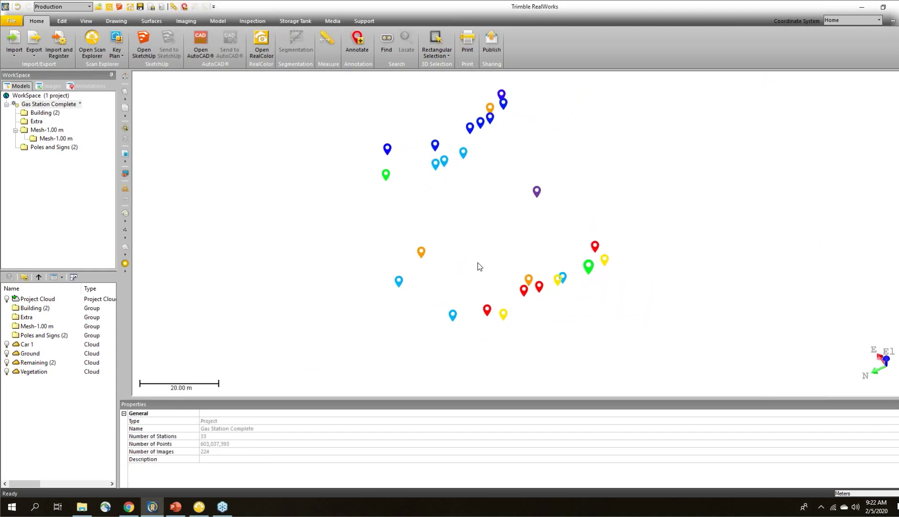
- Select the annotation Buried electric line marking (2), look at its color choices, and clear the selection
{"action": "left_click", "coordinate": [524, 293]}
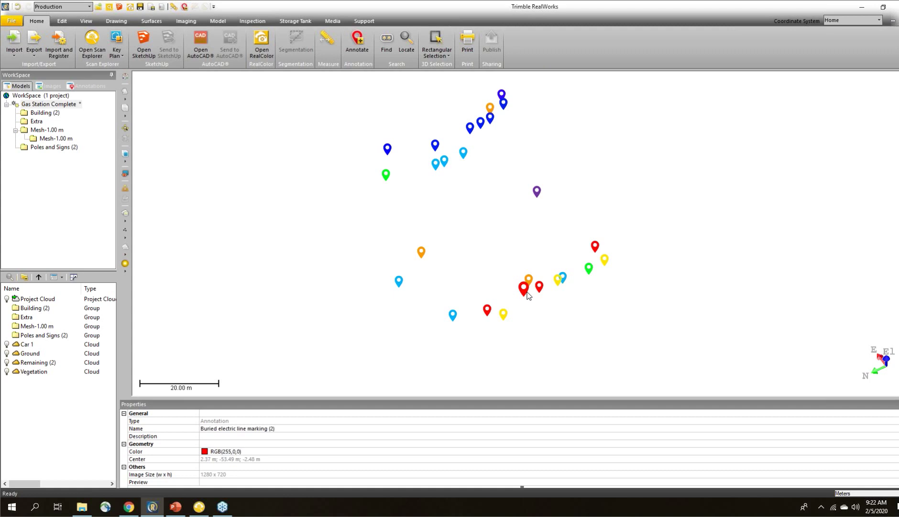
{"action": "left_click", "coordinate": [206, 453]}
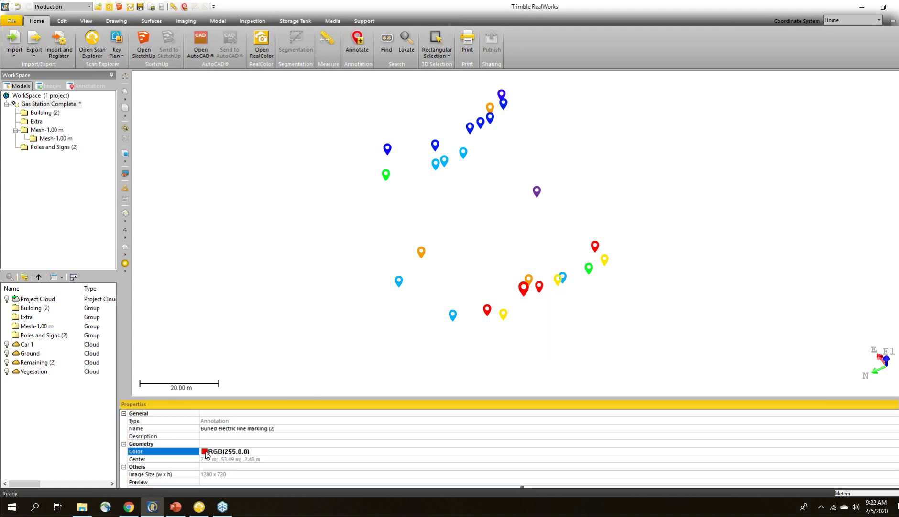
{"action": "left_click", "coordinate": [206, 453]}
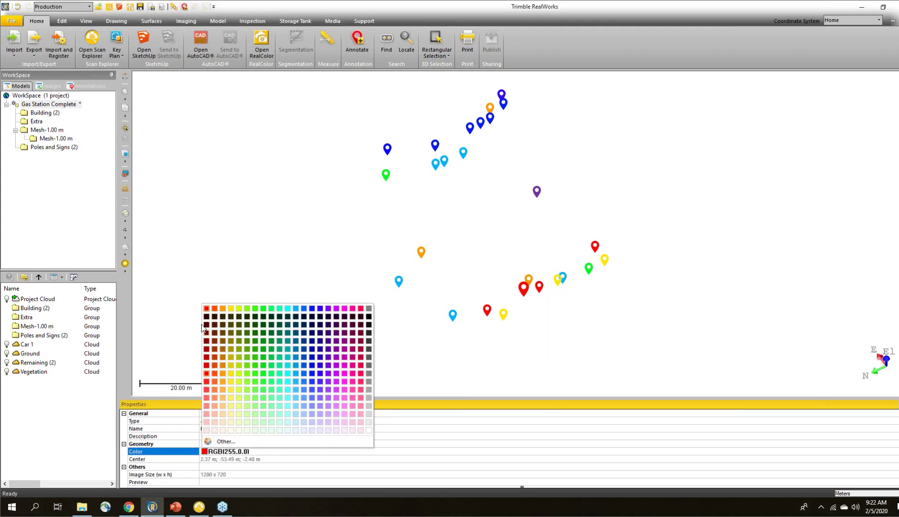
{"action": "left_click", "coordinate": [465, 407]}
{"action": "left_click", "coordinate": [505, 322]}
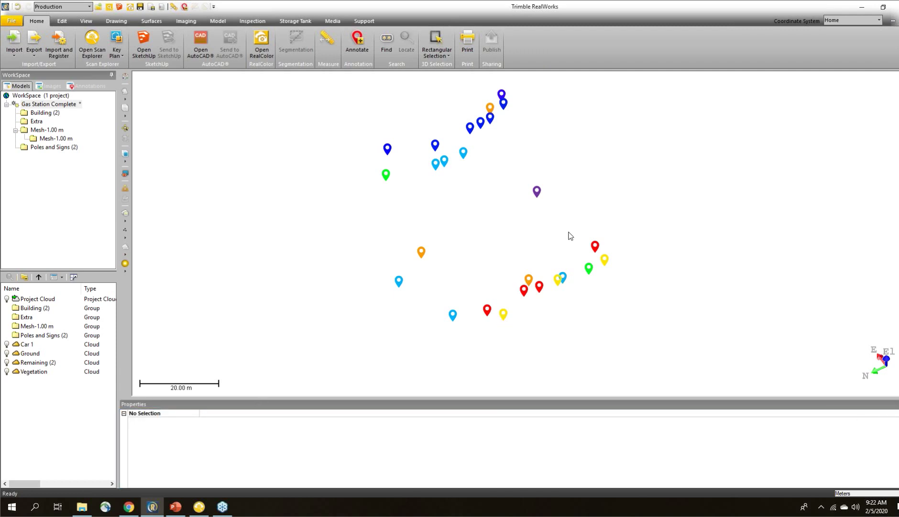
- Select the green sewer annotation and look over how the markers are distributed across the site
{"action": "left_click", "coordinate": [589, 271]}
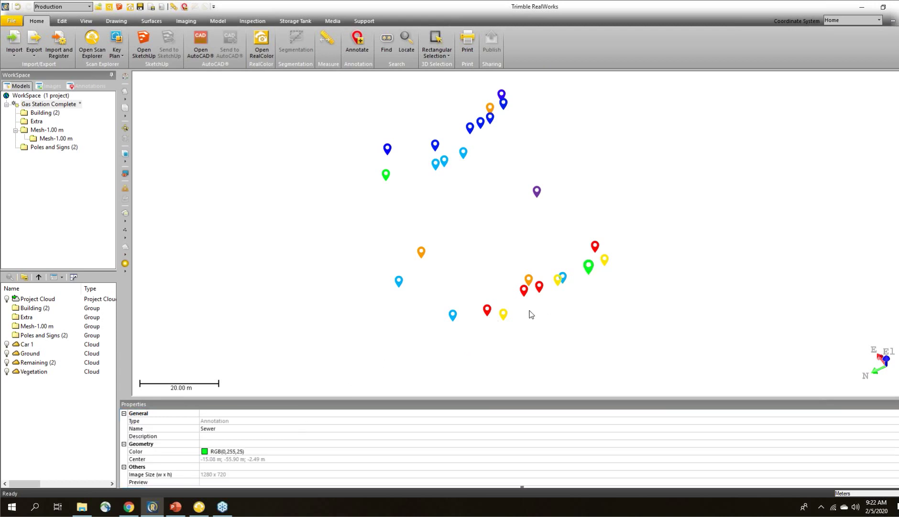
{"action": "scroll", "coordinate": [529, 275], "scroll_direction": "down", "scroll_amount": 3}
{"action": "scroll", "coordinate": [491, 207], "scroll_direction": "up", "scroll_amount": 3}
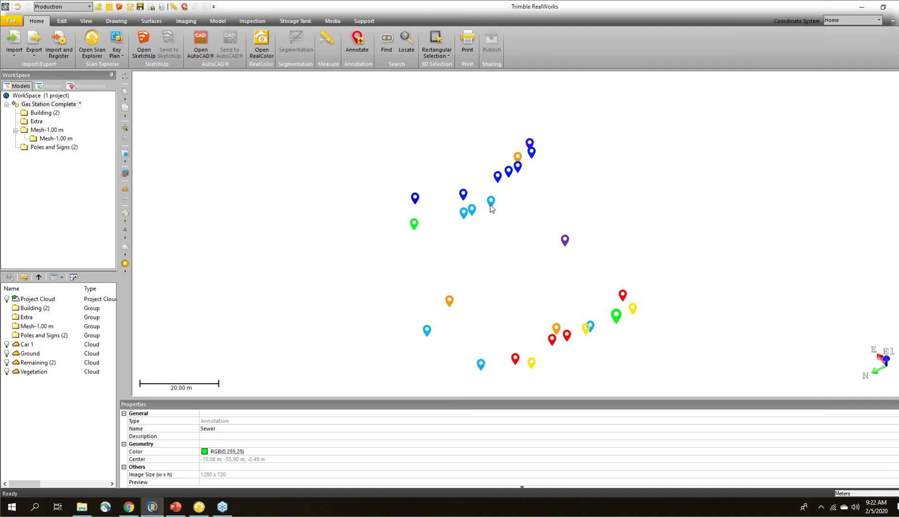
{"action": "mouse_move", "coordinate": [491, 207]}
{"action": "middle_click_drag", "start_coordinate": [540, 279], "coordinate": [515, 271]}
{"action": "scroll", "coordinate": [515, 270], "scroll_direction": "down", "scroll_amount": 1}
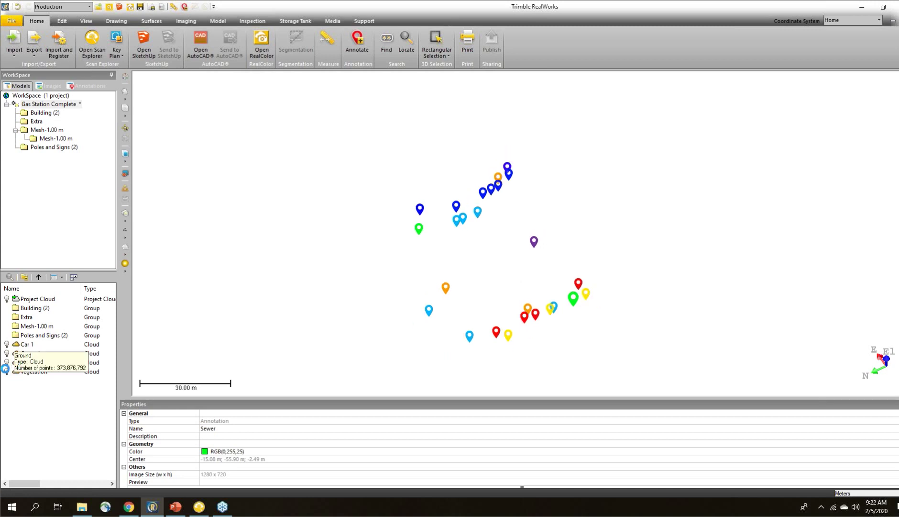
- Display the Ground and Vegetation clouds together with the clouds of the Building (2) and Poles and Signs (2) groups
{"action": "left_click", "coordinate": [7, 372]}
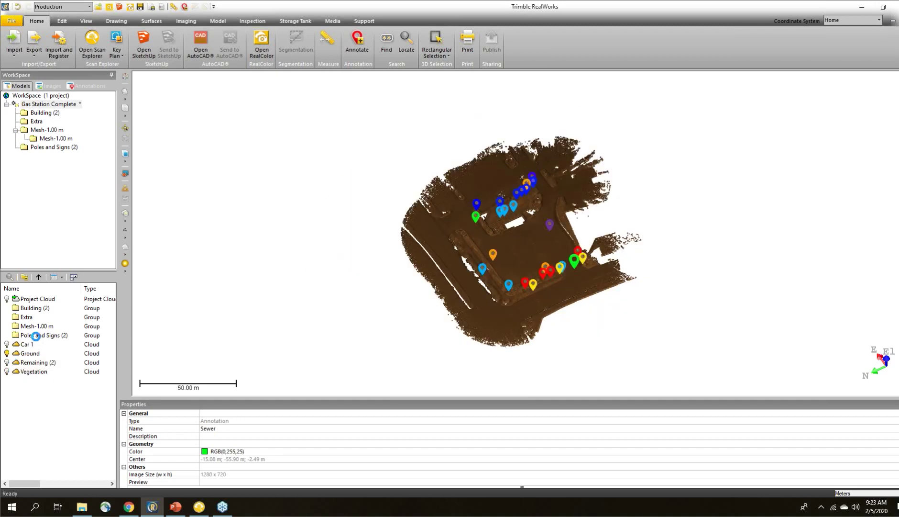
{"action": "left_click", "coordinate": [36, 336]}
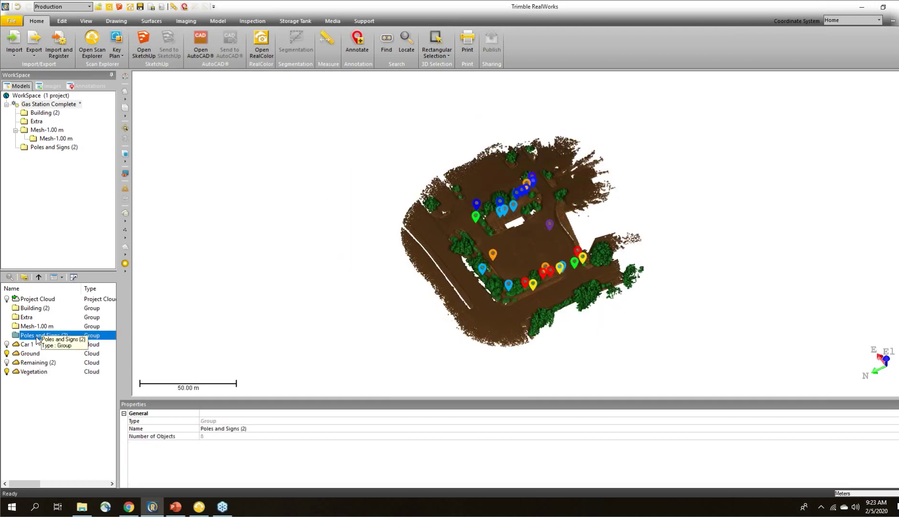
{"action": "left_click", "coordinate": [32, 310], "text": "ctrl"}
{"action": "right_click", "coordinate": [32, 309]}
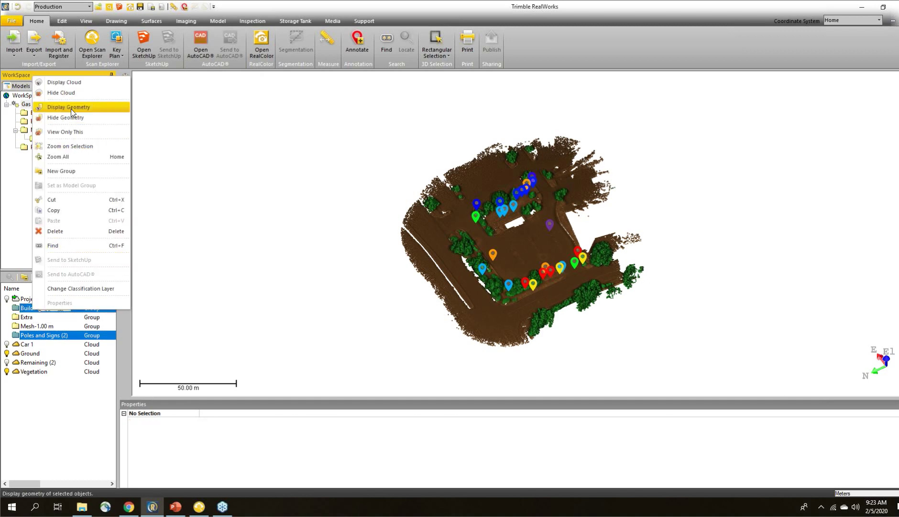
{"action": "left_click", "coordinate": [66, 82]}
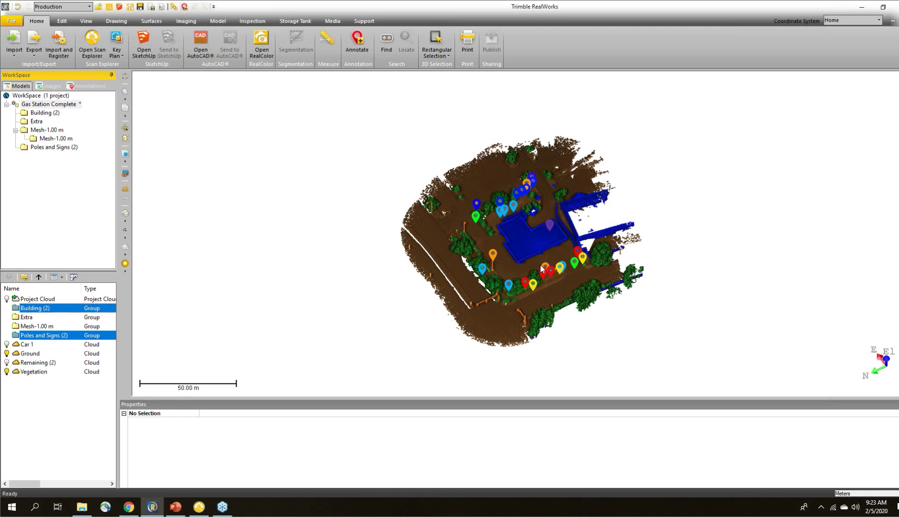
- Examine the classified ground, vegetation, building and pole clouds with the annotations around the canopy and street corner
{"action": "scroll", "coordinate": [541, 267], "scroll_direction": "up", "scroll_amount": 5}
{"action": "left_click_drag", "start_coordinate": [492, 270], "coordinate": [487, 153]}
{"action": "middle_click_drag", "start_coordinate": [464, 220], "coordinate": [432, 188]}
{"action": "scroll", "coordinate": [424, 310], "scroll_direction": "up", "scroll_amount": 2}
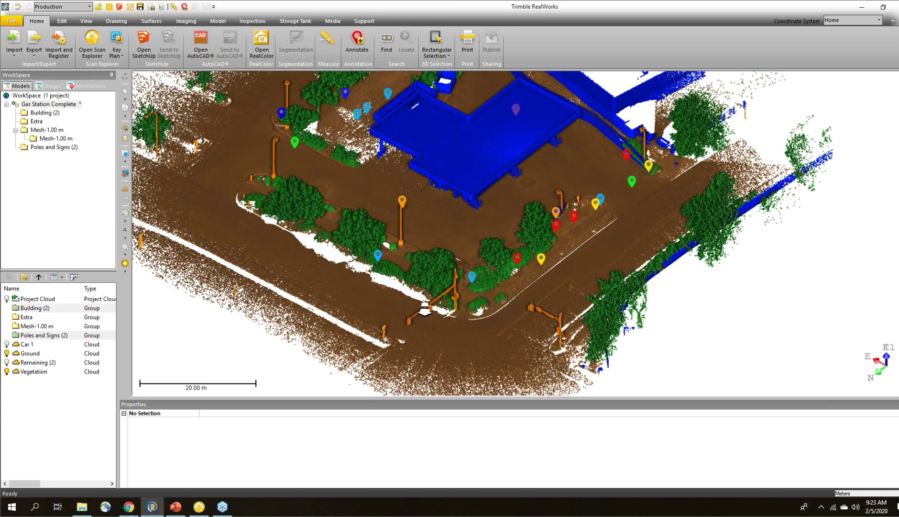
{"action": "scroll", "coordinate": [424, 309], "scroll_direction": "up", "scroll_amount": 3}
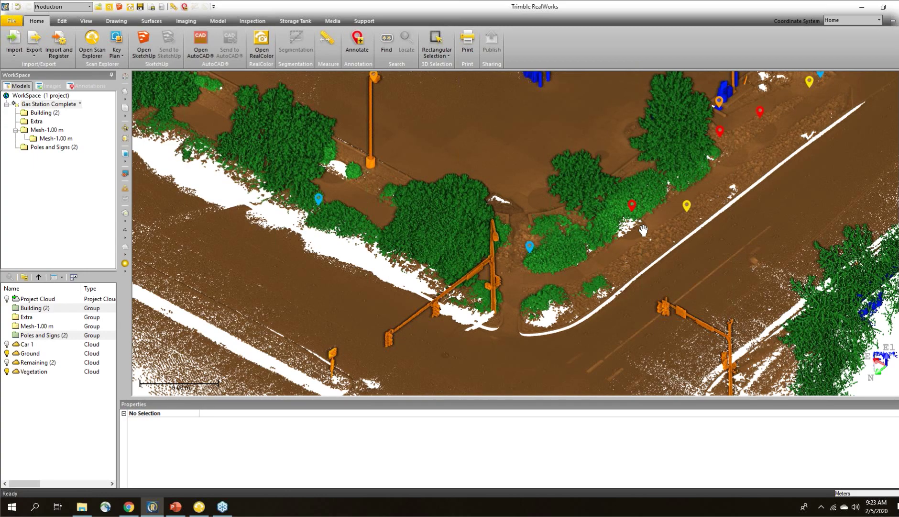
{"action": "middle_click_drag", "start_coordinate": [643, 230], "coordinate": [606, 176]}
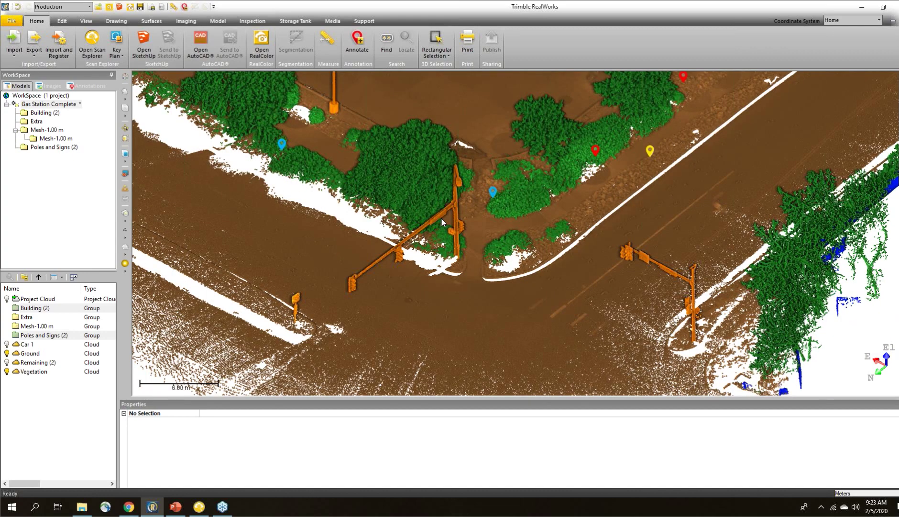
{"action": "middle_click_drag", "start_coordinate": [468, 217], "coordinate": [474, 270]}
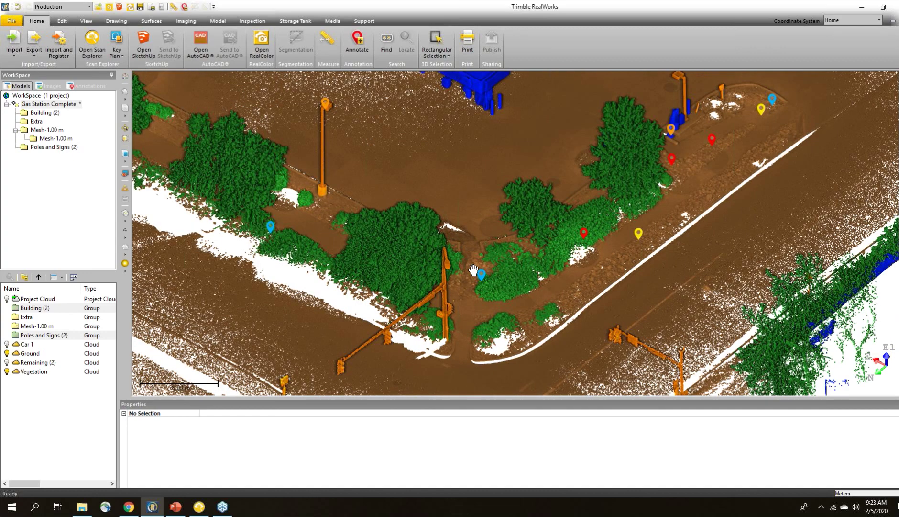
{"action": "scroll", "coordinate": [473, 269], "scroll_direction": "down", "scroll_amount": 3}
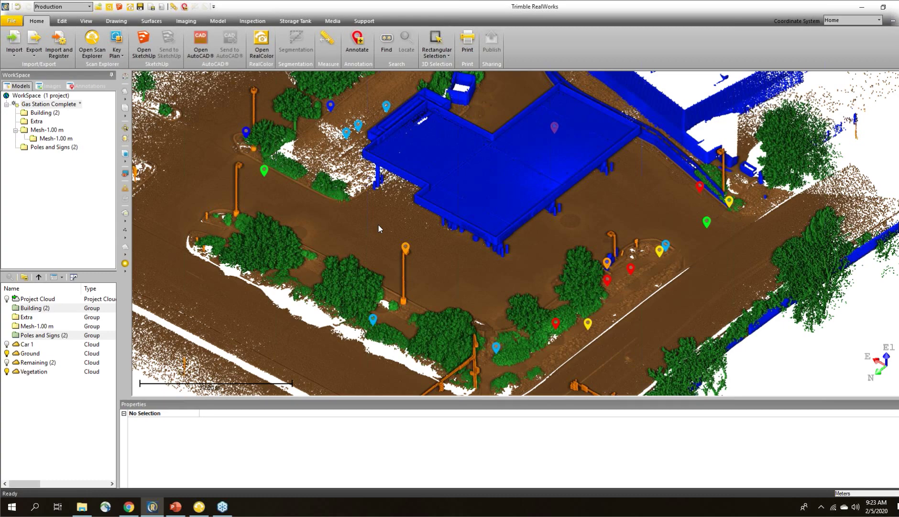
{"action": "middle_click_drag", "start_coordinate": [379, 225], "coordinate": [434, 230]}
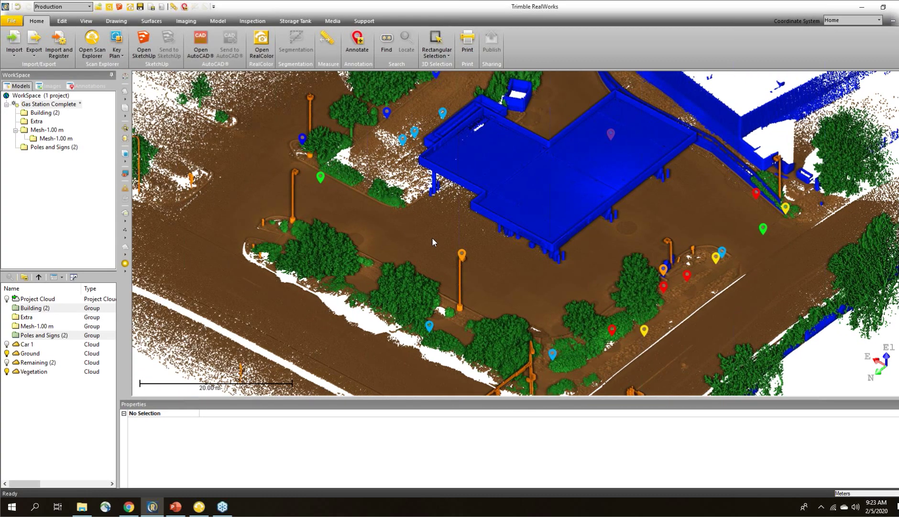
- Isolate the clouds Light pole through Light pole (7) of the Poles and Signs (2) group and look over their distribution
{"action": "mouse_move", "coordinate": [542, 209]}
{"action": "left_mouse_down"}
{"action": "mouse_move", "coordinate": [461, 221]}
{"action": "mouse_move", "coordinate": [571, 221]}
{"action": "mouse_move", "coordinate": [567, 190]}
{"action": "left_mouse_up"}
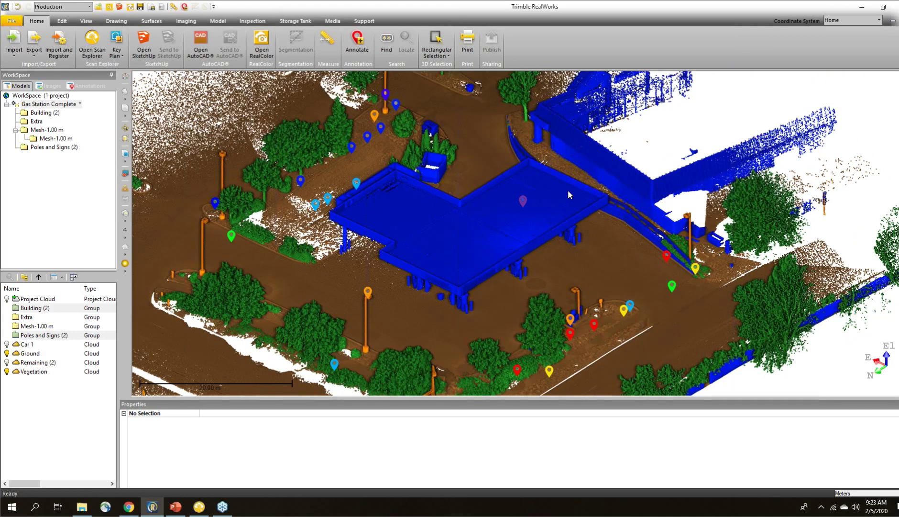
{"action": "middle_click_drag", "start_coordinate": [507, 215], "coordinate": [509, 214]}
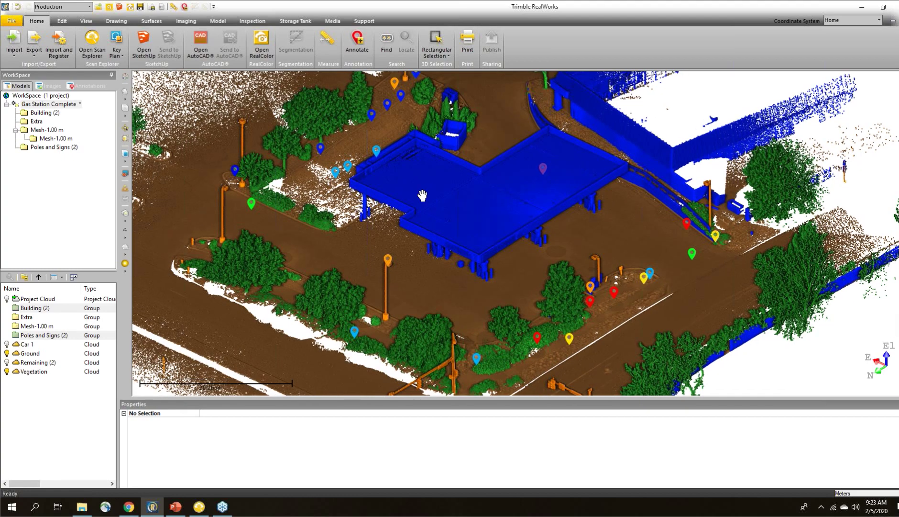
{"action": "double_click", "coordinate": [35, 335]}
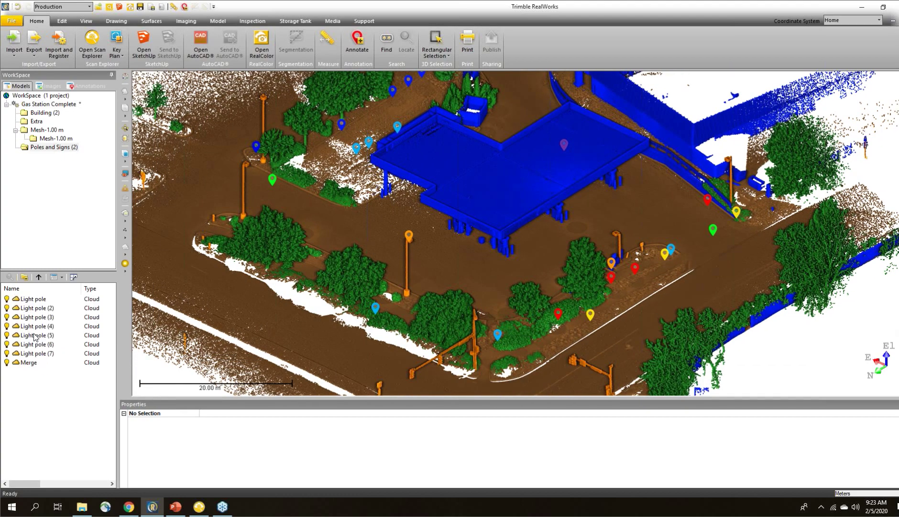
{"action": "left_click", "coordinate": [33, 353]}
{"action": "left_click", "coordinate": [36, 302], "text": "shift"}
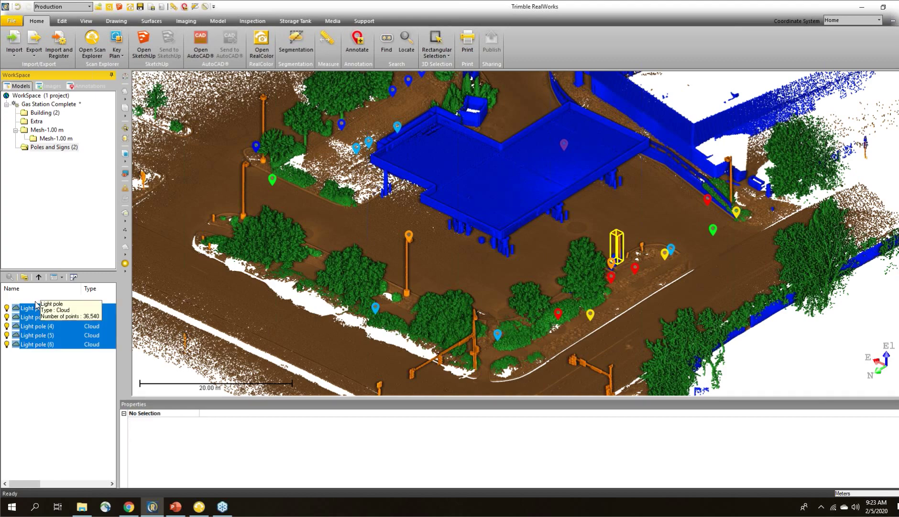
{"action": "right_click", "coordinate": [36, 302]}
{"action": "left_click", "coordinate": [86, 106]}
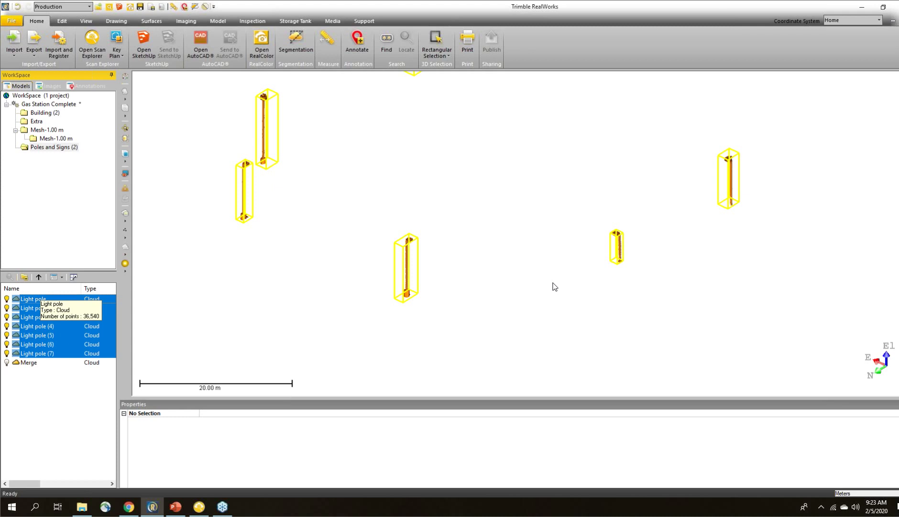
{"action": "left_click_drag", "start_coordinate": [560, 261], "coordinate": [511, 261]}
- Display the Building (2) and Poles and Signs (2) groups again together with the Ground and Vegetation clouds
{"action": "left_click", "coordinate": [39, 276]}
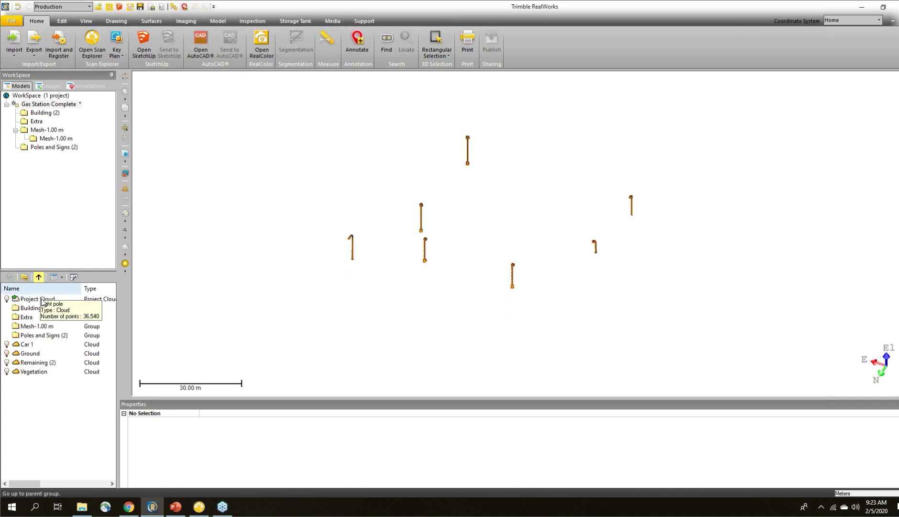
{"action": "left_click", "coordinate": [29, 310]}
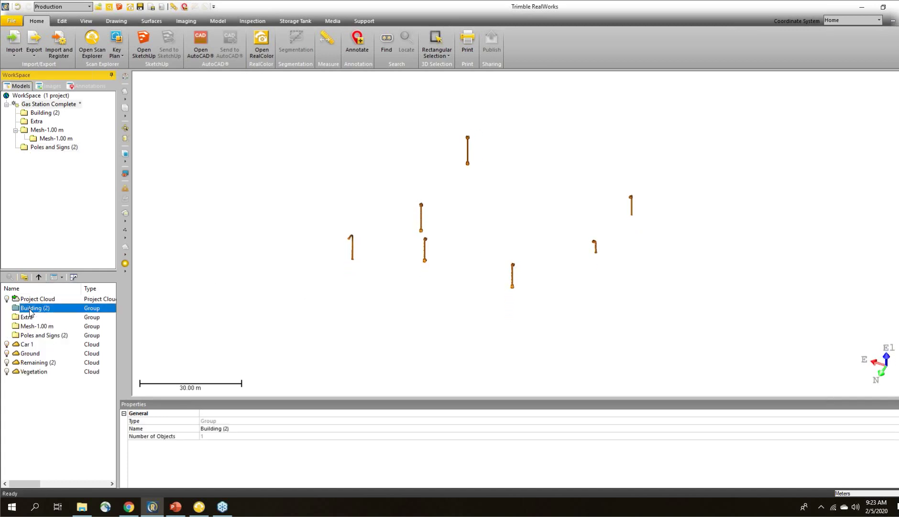
{"action": "left_click", "coordinate": [30, 336], "text": "ctrl"}
{"action": "left_click", "coordinate": [32, 355], "text": "ctrl"}
{"action": "left_click", "coordinate": [34, 372], "text": "ctrl"}
{"action": "right_click", "coordinate": [34, 372]}
{"action": "left_click", "coordinate": [67, 144]}
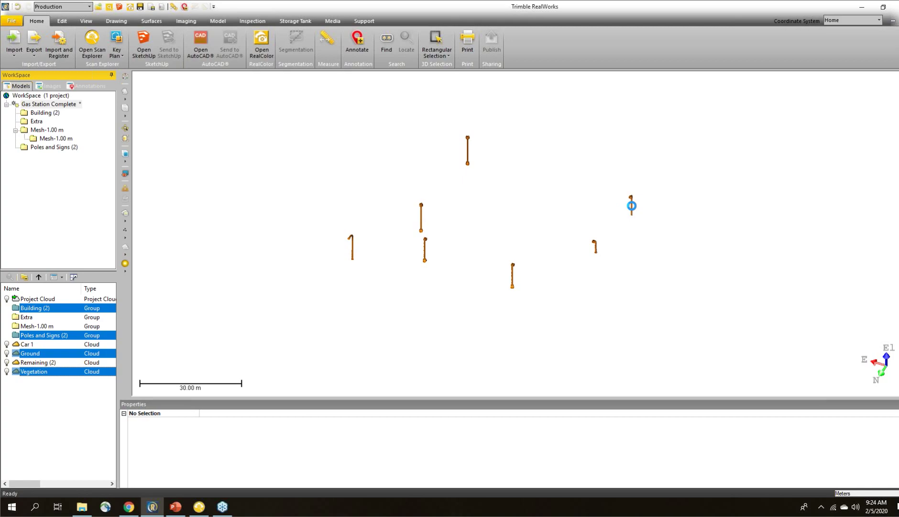
- Examine the classified site from above and close in on the gas pumps beneath the canopy beside the building
{"action": "left_click_drag", "start_coordinate": [635, 208], "coordinate": [433, 187]}
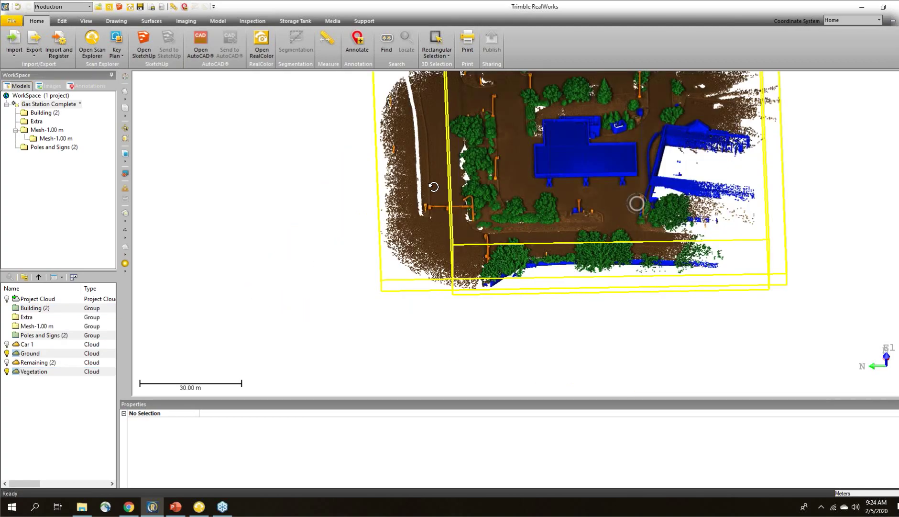
{"action": "left_click_drag", "start_coordinate": [759, 200], "coordinate": [692, 173]}
{"action": "middle_click_drag", "start_coordinate": [692, 172], "coordinate": [555, 208]}
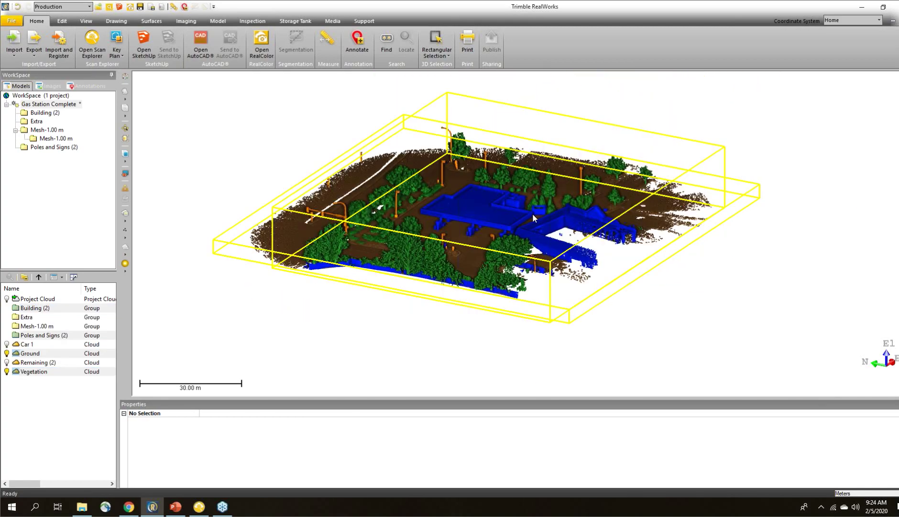
{"action": "scroll", "coordinate": [532, 213], "scroll_direction": "up", "scroll_amount": 1}
{"action": "scroll", "coordinate": [532, 220], "scroll_direction": "up", "scroll_amount": 5}
{"action": "mouse_move", "coordinate": [533, 220]}
{"action": "left_mouse_down"}
{"action": "mouse_move", "coordinate": [380, 239]}
{"action": "mouse_move", "coordinate": [546, 227]}
{"action": "left_mouse_up"}
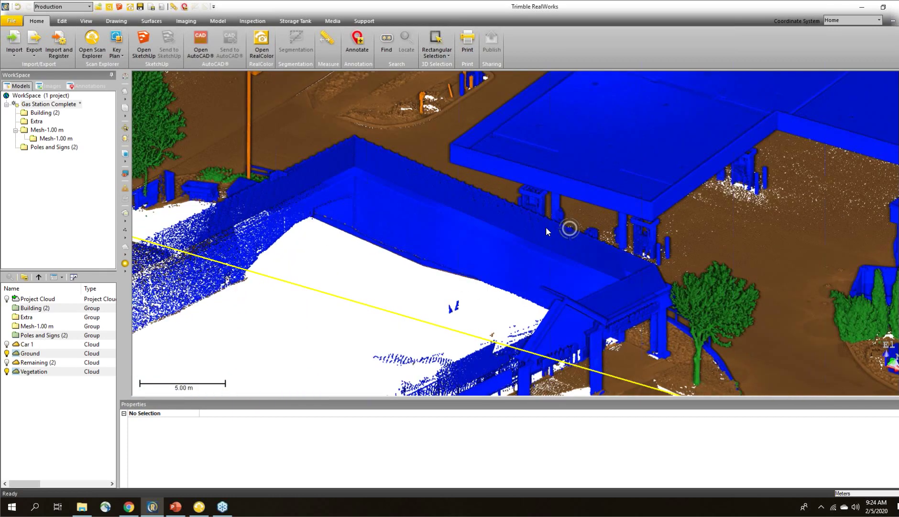
{"action": "scroll", "coordinate": [546, 226], "scroll_direction": "up", "scroll_amount": 3}
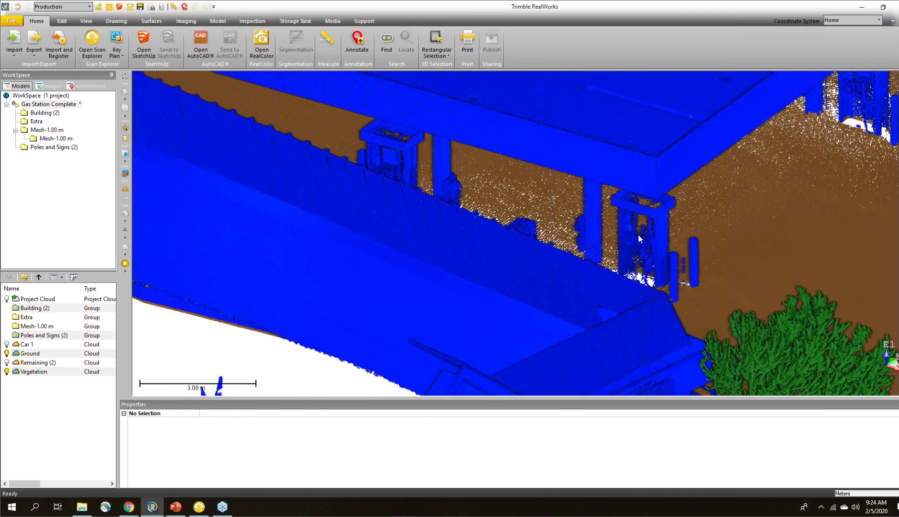
- Import the photo IMG_2106.jpg into the project from the Additional Data folder within Gas Station Complete on drive F
{"action": "left_click", "coordinate": [14, 56]}
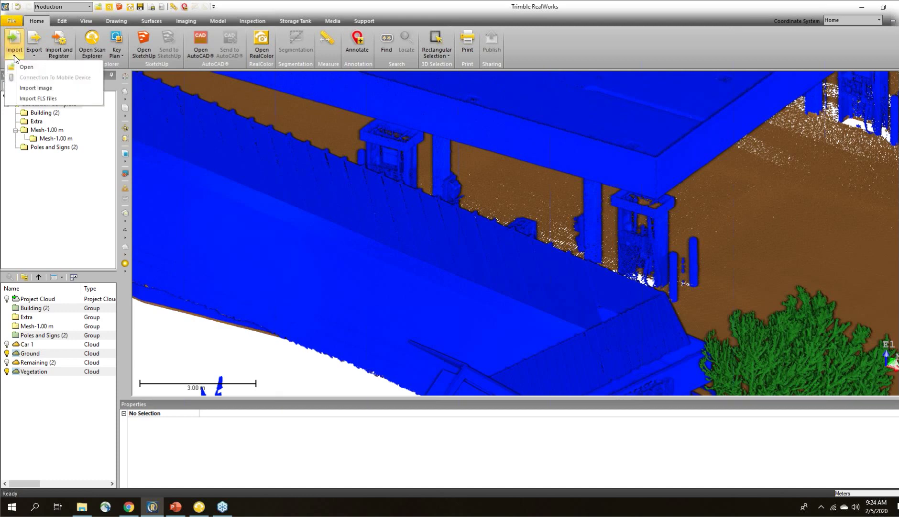
{"action": "left_click", "coordinate": [38, 90]}
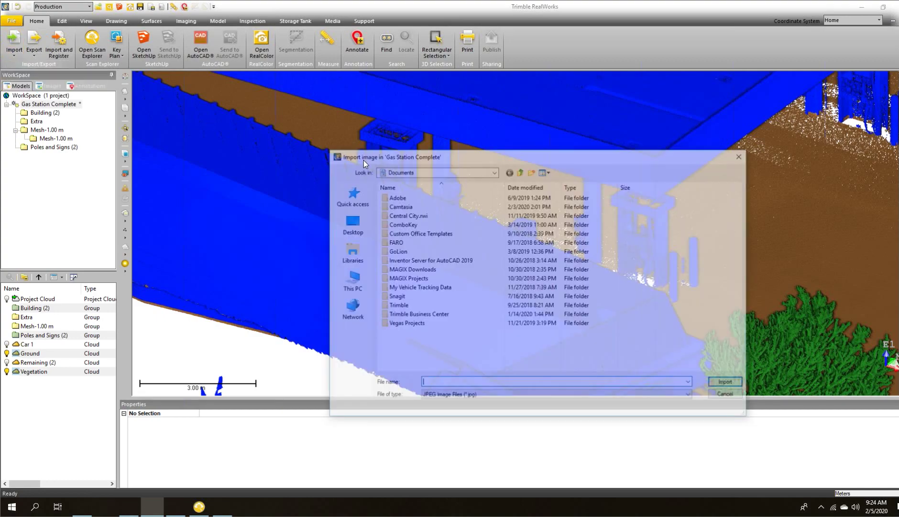
{"action": "left_click", "coordinate": [354, 283]}
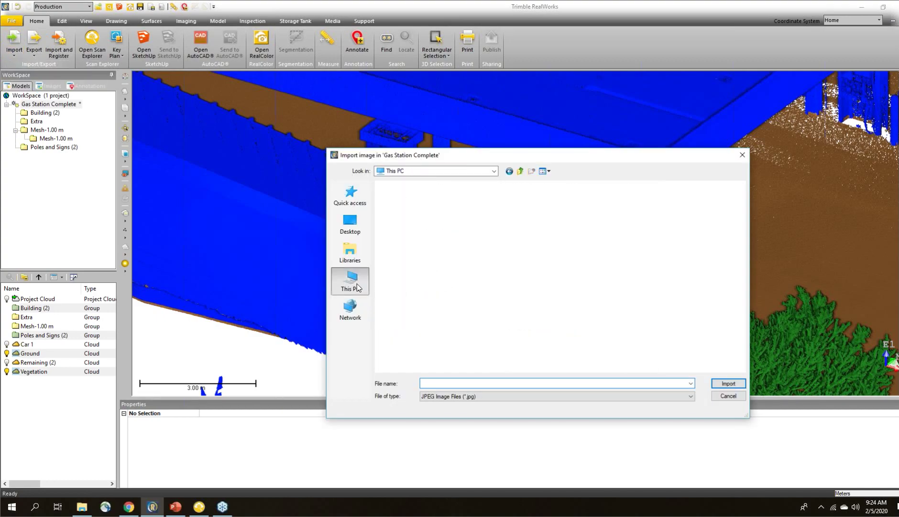
{"action": "double_click", "coordinate": [448, 320]}
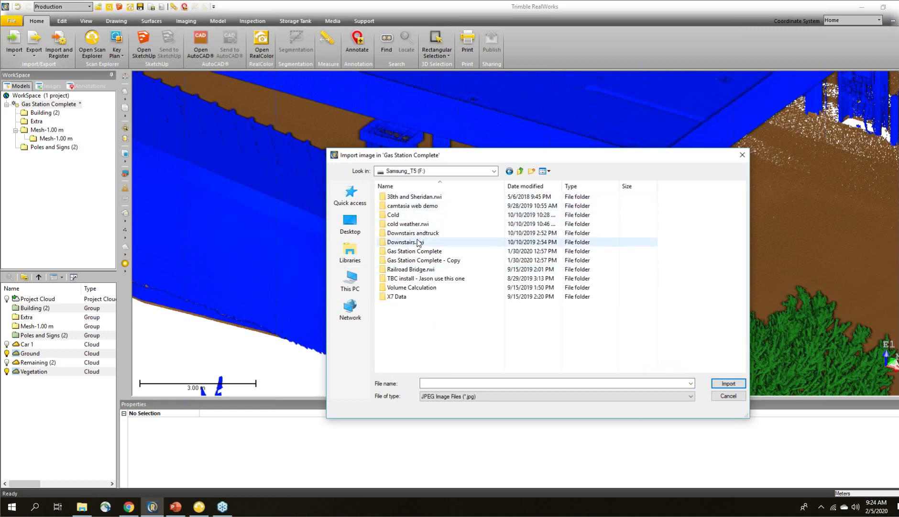
{"action": "left_click", "coordinate": [425, 254]}
{"action": "double_click", "coordinate": [426, 253]}
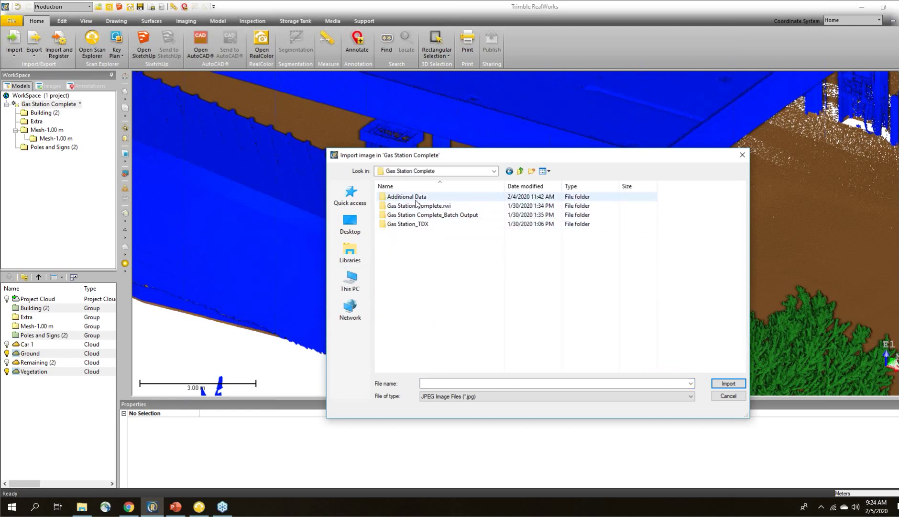
{"action": "double_click", "coordinate": [415, 195]}
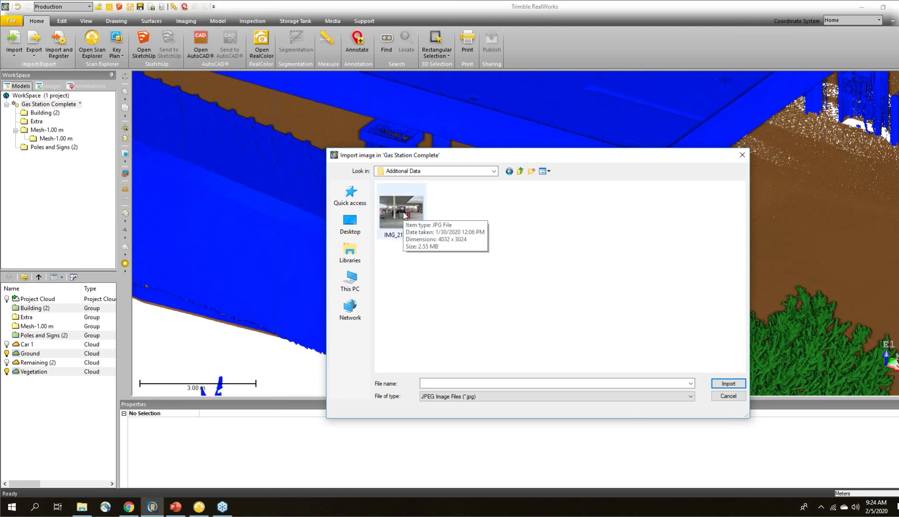
{"action": "left_click", "coordinate": [404, 215]}
{"action": "left_click", "coordinate": [727, 385]}
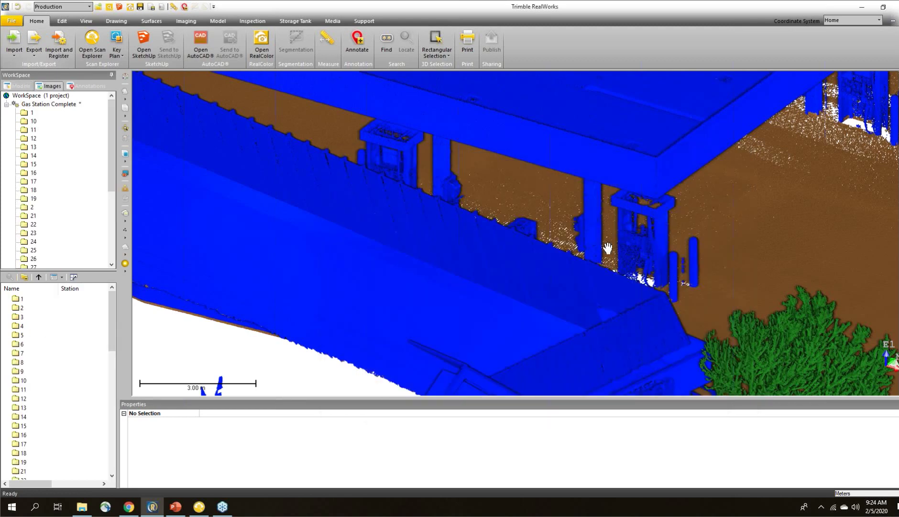
- Start a new annotation on the pump near the canopy corner and name it Gas Pump
{"action": "middle_click_drag", "start_coordinate": [594, 248], "coordinate": [592, 246]}
{"action": "middle_click", "coordinate": [591, 246]}
{"action": "mouse_move", "coordinate": [548, 249]}
{"action": "left_mouse_down"}
{"action": "mouse_move", "coordinate": [552, 233]}
{"action": "mouse_move", "coordinate": [557, 248]}
{"action": "left_mouse_up"}
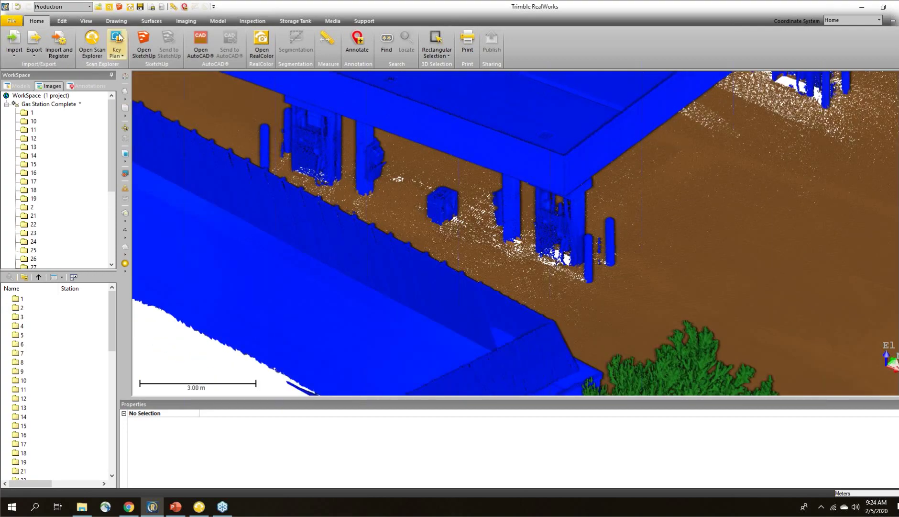
{"action": "left_click", "coordinate": [88, 86]}
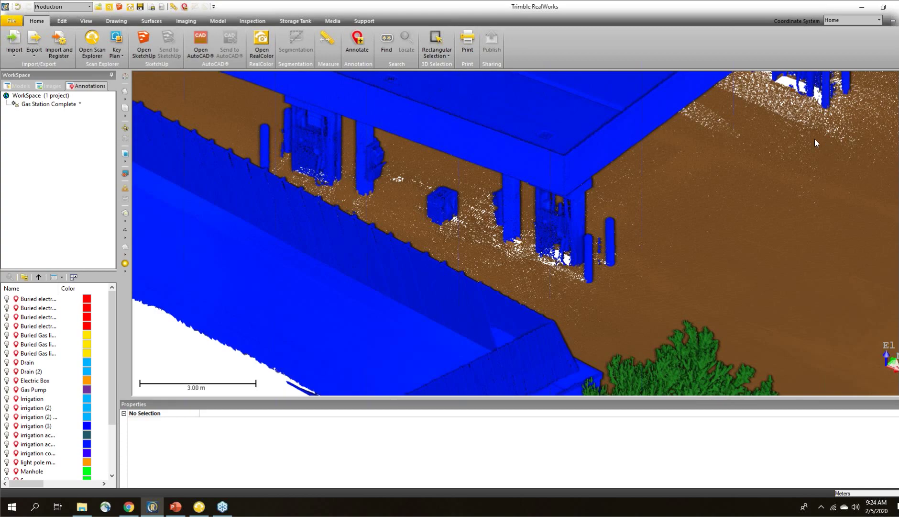
{"action": "left_click", "coordinate": [360, 41]}
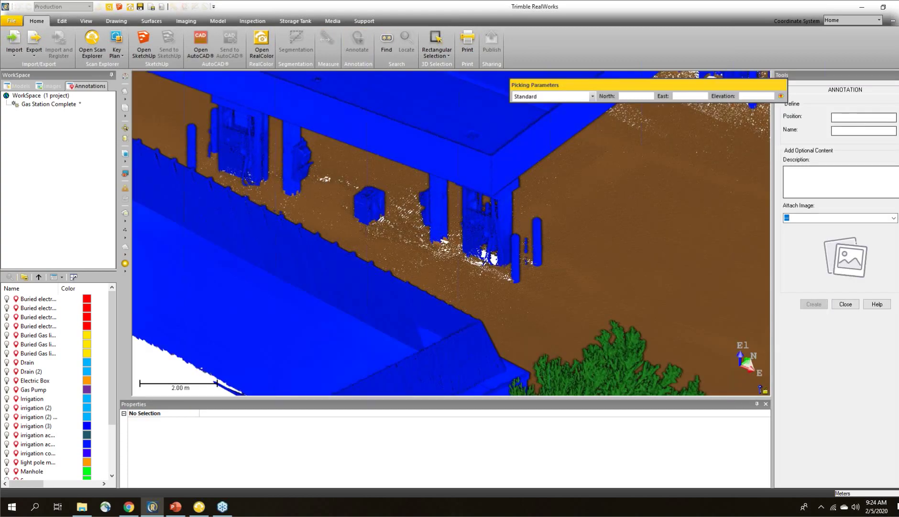
{"action": "left_click", "coordinate": [477, 221]}
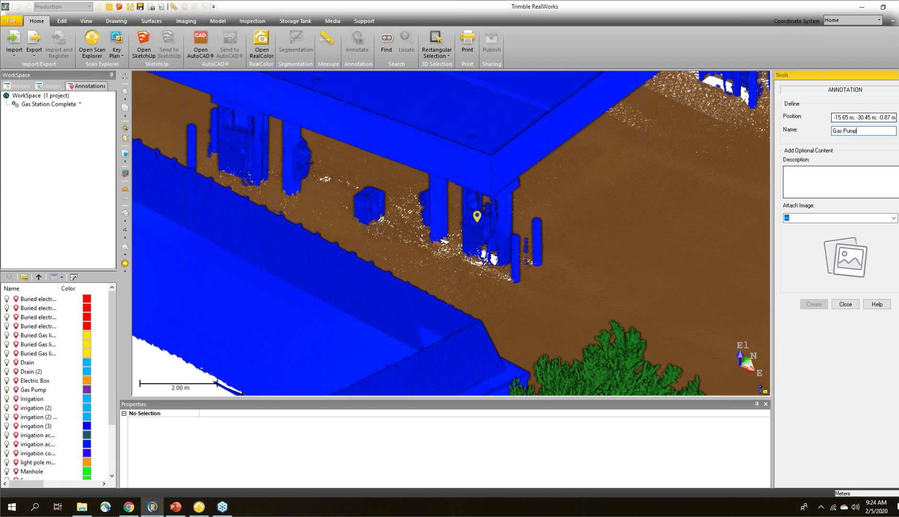
- Enter "imsge for modeling" as the description of the gas pump annotation
{"action": "left_click", "coordinate": [867, 188]}
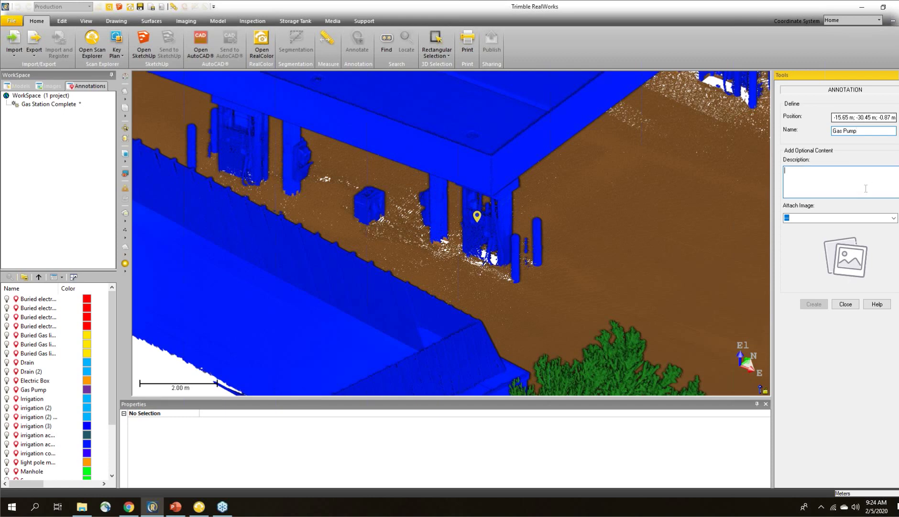
{"action": "type", "text": "imsg for modeling"}
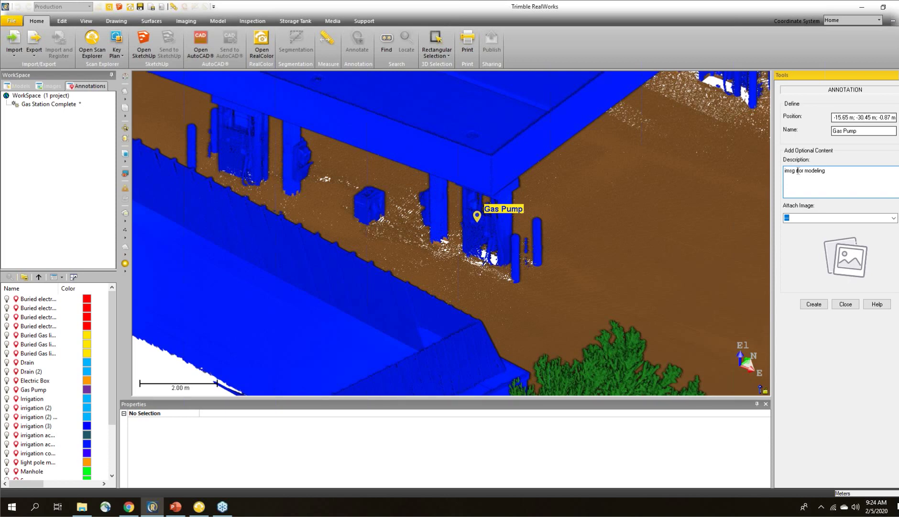
{"action": "key", "text": "BackSpace"}
{"action": "key", "text": "BackSpace"}
{"action": "type", "text": "e"}
- Attach the photo IMG_2106.jpg to the gas pump annotation, create it, and finish annotating
{"action": "left_click", "coordinate": [898, 217]}
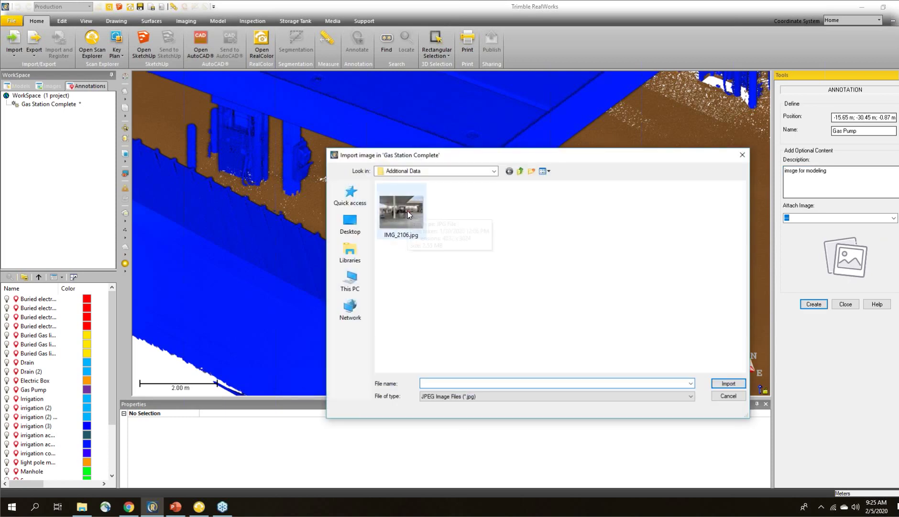
{"action": "double_click", "coordinate": [408, 211]}
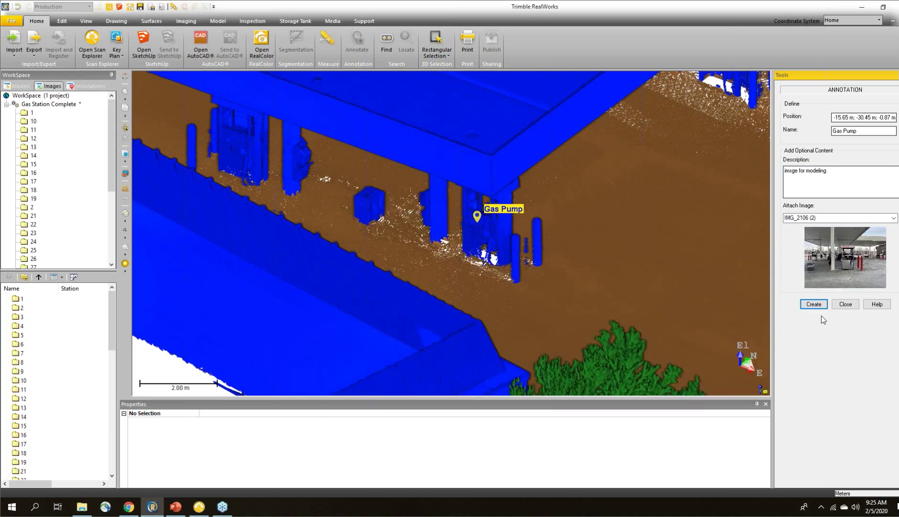
{"action": "left_click", "coordinate": [812, 304]}
{"action": "left_click", "coordinate": [813, 304]}
{"action": "left_click", "coordinate": [846, 304]}
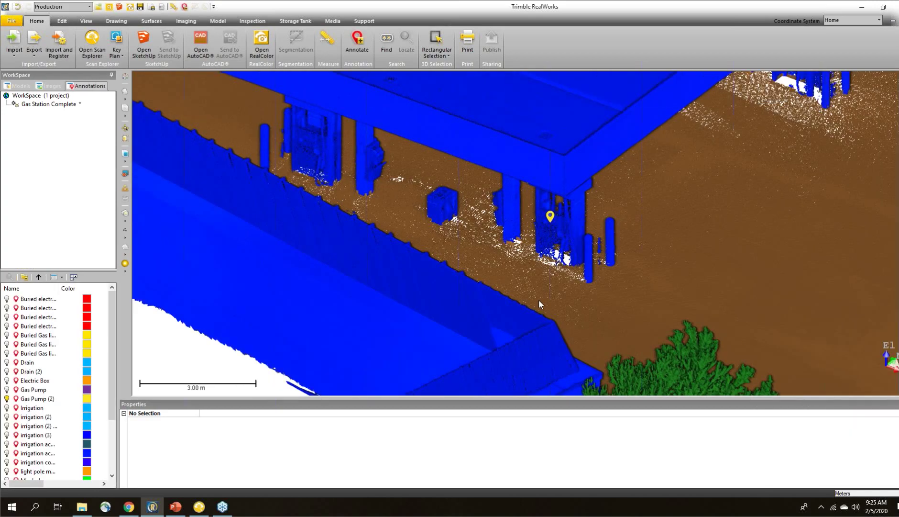
- Select the new yellow gas pump marker, inspect its enlarged photo preview, and view its location around the canopy
{"action": "left_click", "coordinate": [550, 217]}
{"action": "left_click_drag", "start_coordinate": [456, 398], "coordinate": [470, 141]}
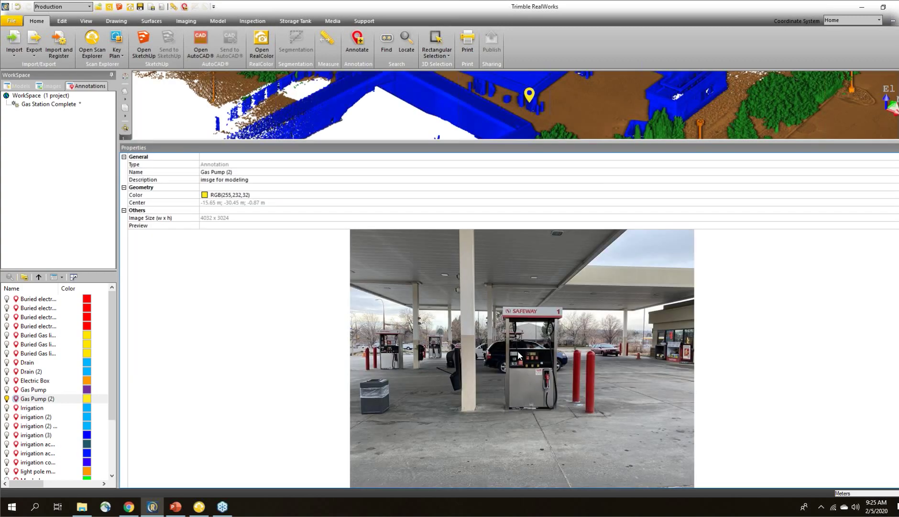
{"action": "left_click_drag", "start_coordinate": [581, 141], "coordinate": [606, 386]}
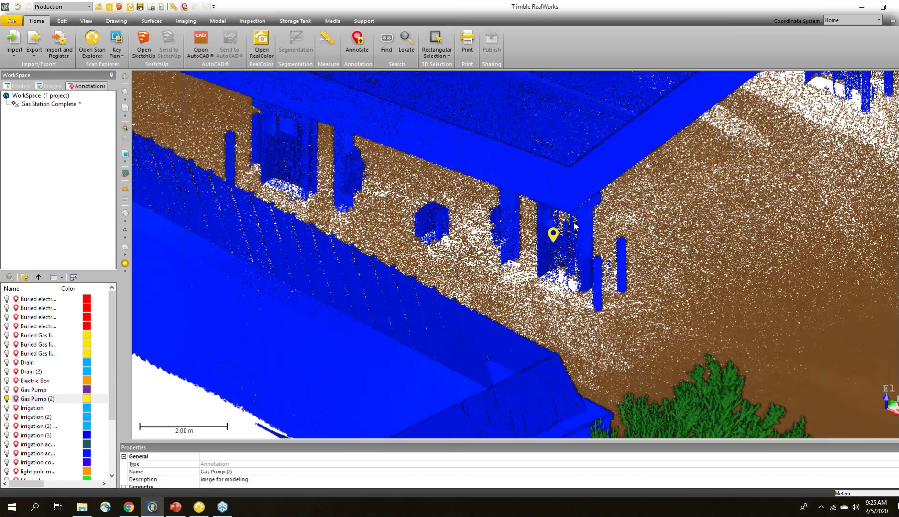
{"action": "scroll", "coordinate": [600, 279], "scroll_direction": "down", "scroll_amount": 5}
{"action": "left_click_drag", "start_coordinate": [548, 256], "coordinate": [713, 257]}
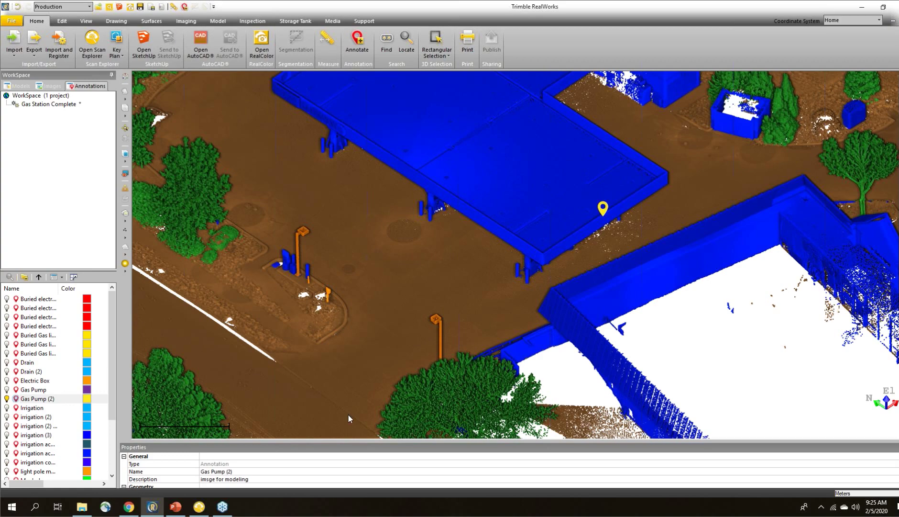
{"action": "middle_click_drag", "start_coordinate": [430, 313], "coordinate": [501, 307]}
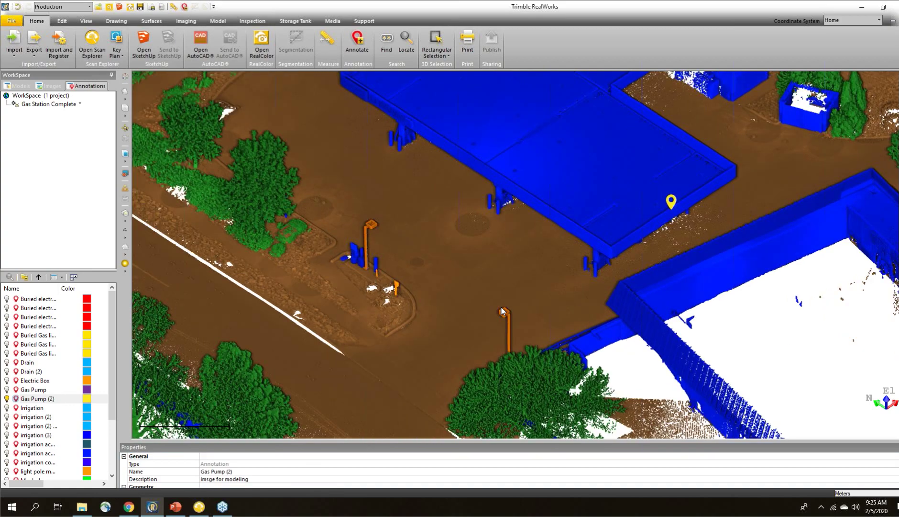
- Switch to Scan Explorer and look around the true-color panorama of Scan 1 toward the parked vehicle
{"action": "left_click", "coordinate": [201, 511]}
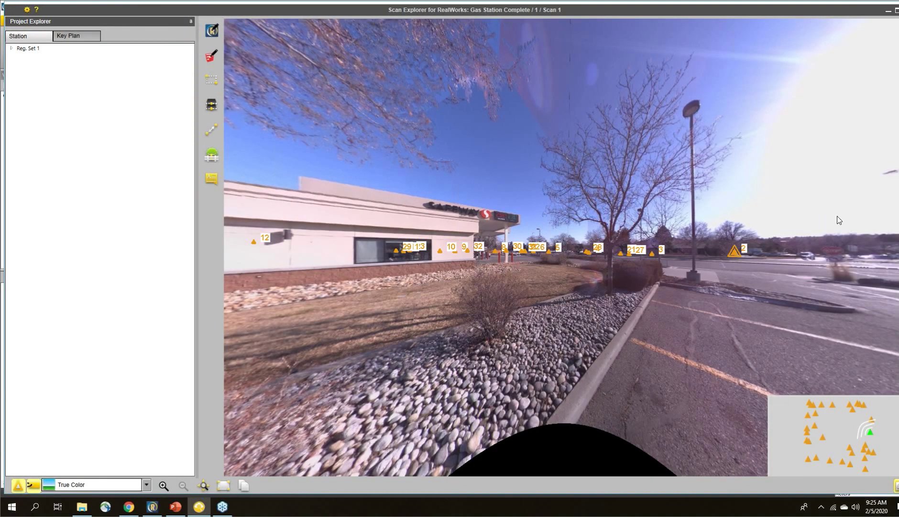
{"action": "left_click_drag", "start_coordinate": [839, 220], "coordinate": [326, 212]}
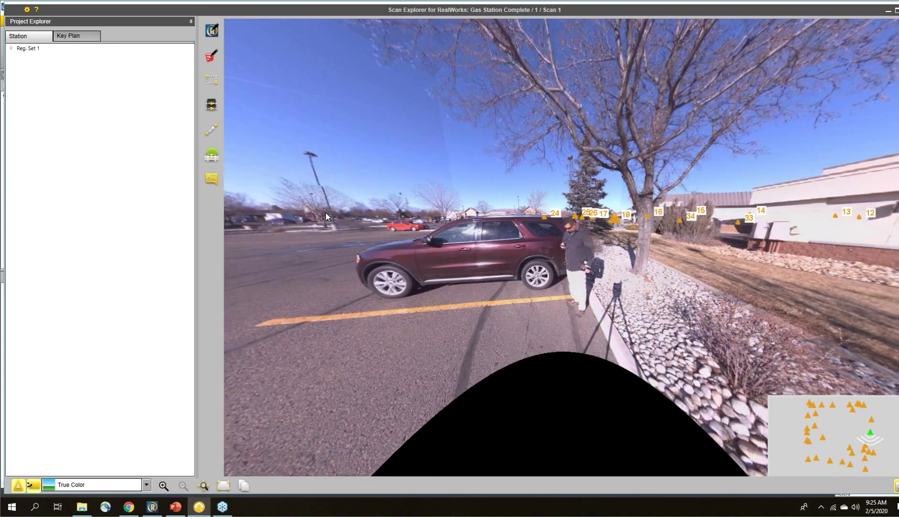
{"action": "scroll", "coordinate": [326, 212], "scroll_direction": "up", "scroll_amount": 5}
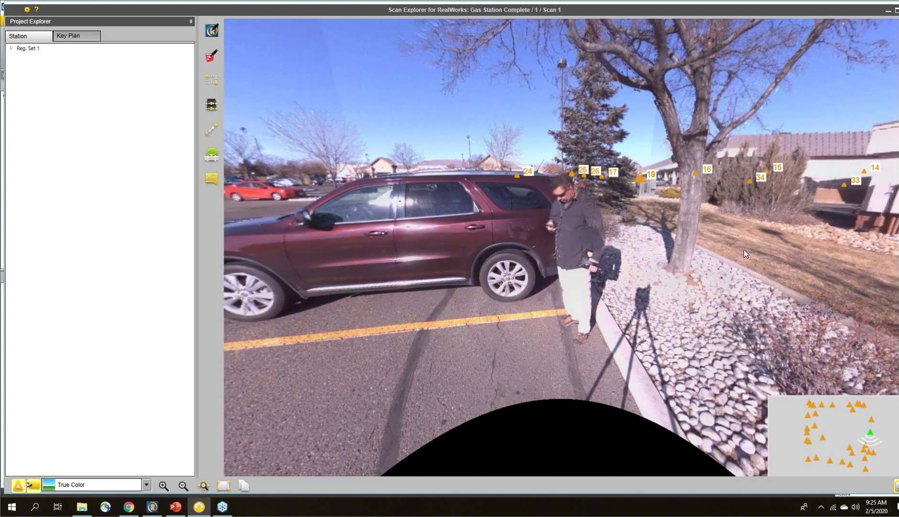
- Look toward the store in the Scan 1 panorama, list the Reg. Set 1 stations, and display the panorama in Color Coded Intensity
{"action": "left_click_drag", "start_coordinate": [818, 232], "coordinate": [306, 259]}
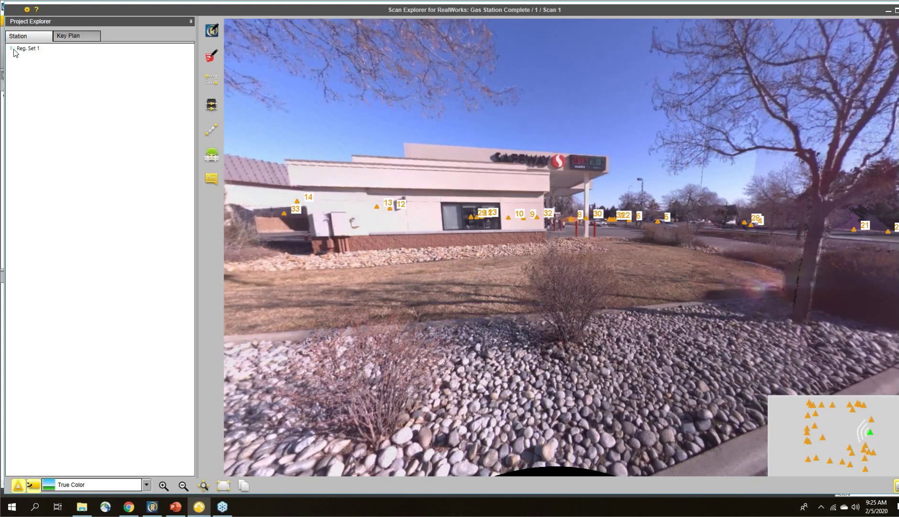
{"action": "left_click", "coordinate": [13, 49]}
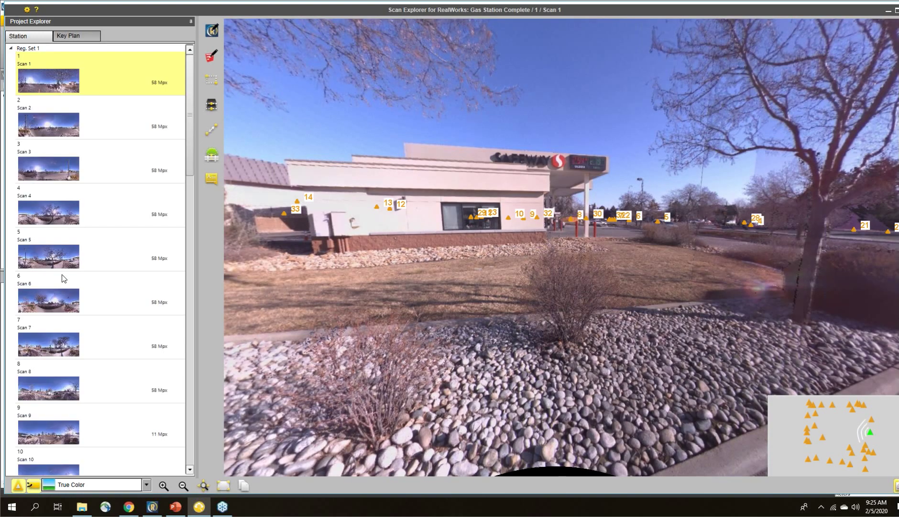
{"action": "left_click", "coordinate": [146, 485]}
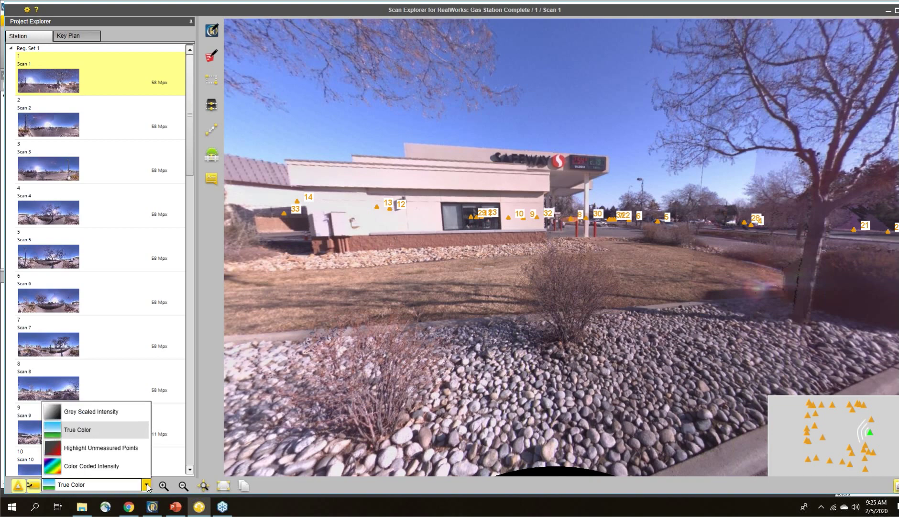
{"action": "left_click", "coordinate": [103, 465]}
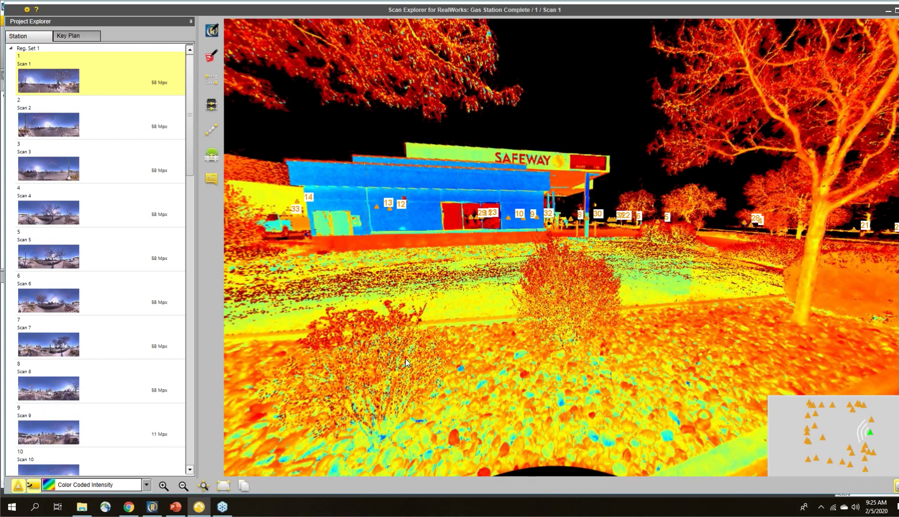
{"action": "left_click_drag", "start_coordinate": [406, 362], "coordinate": [488, 340]}
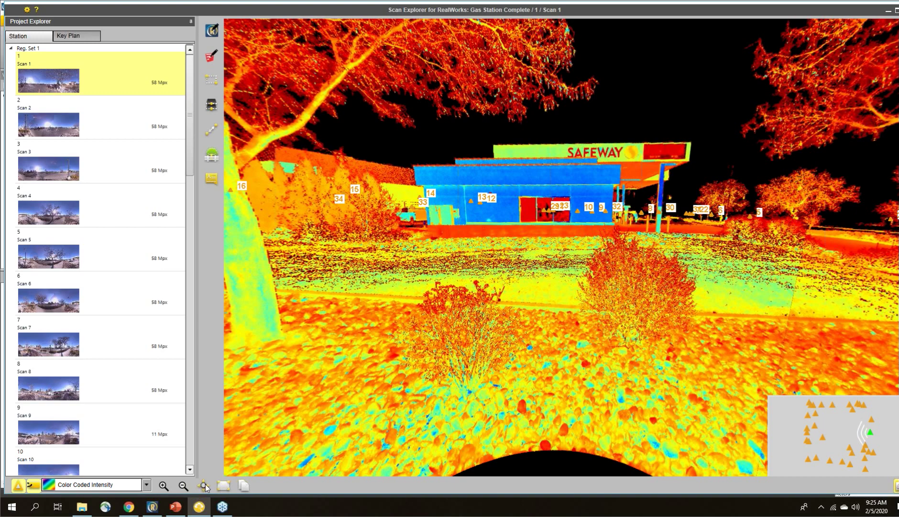
- Display the Scan 1 panorama in Grey Scaled Intensity and look around from the canopy to the parking lot
{"action": "left_click", "coordinate": [147, 485]}
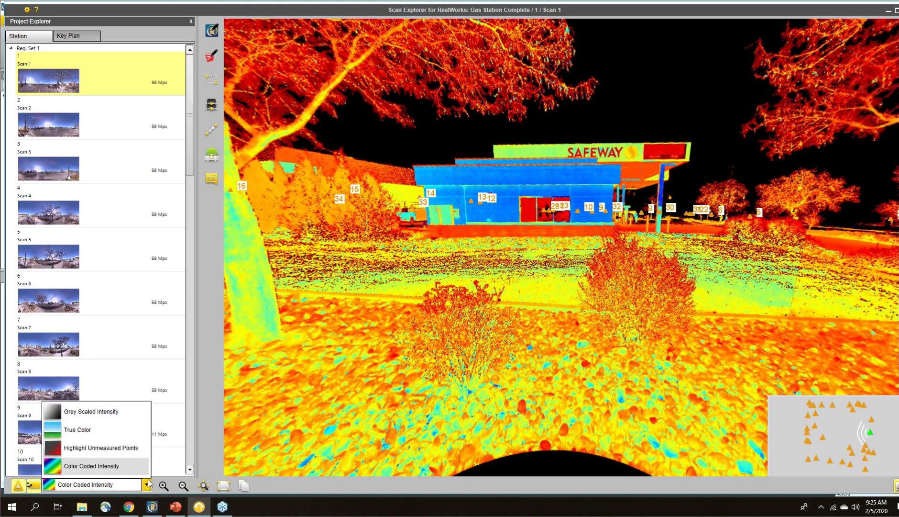
{"action": "left_click", "coordinate": [100, 408]}
{"action": "left_click_drag", "start_coordinate": [660, 249], "coordinate": [363, 209]}
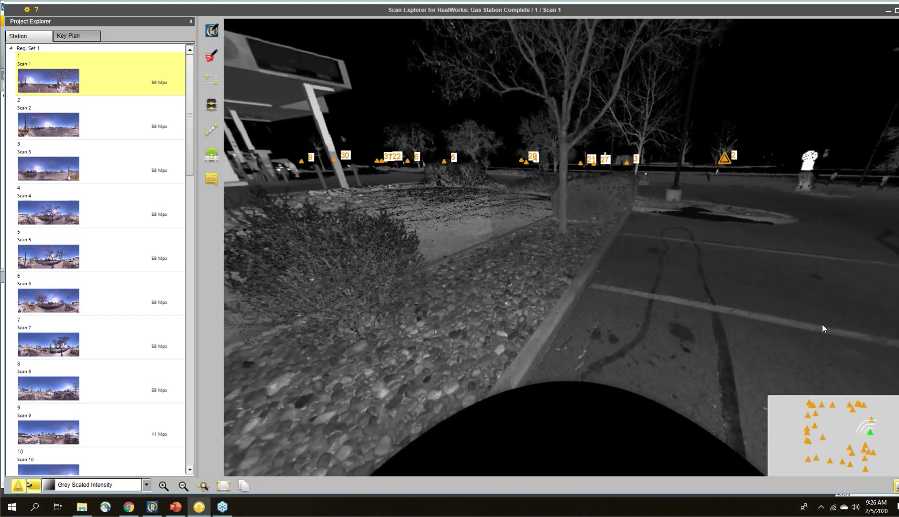
{"action": "left_click_drag", "start_coordinate": [823, 328], "coordinate": [580, 269]}
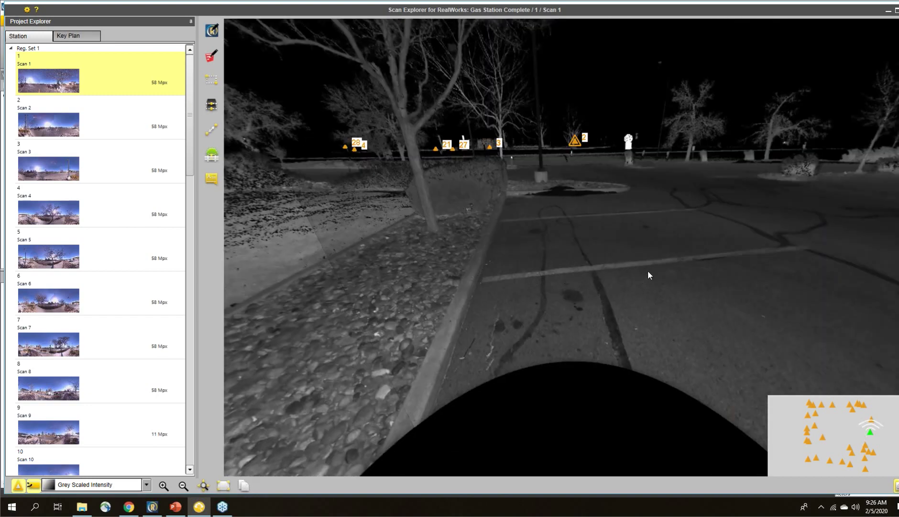
{"action": "left_click_drag", "start_coordinate": [649, 269], "coordinate": [374, 313]}
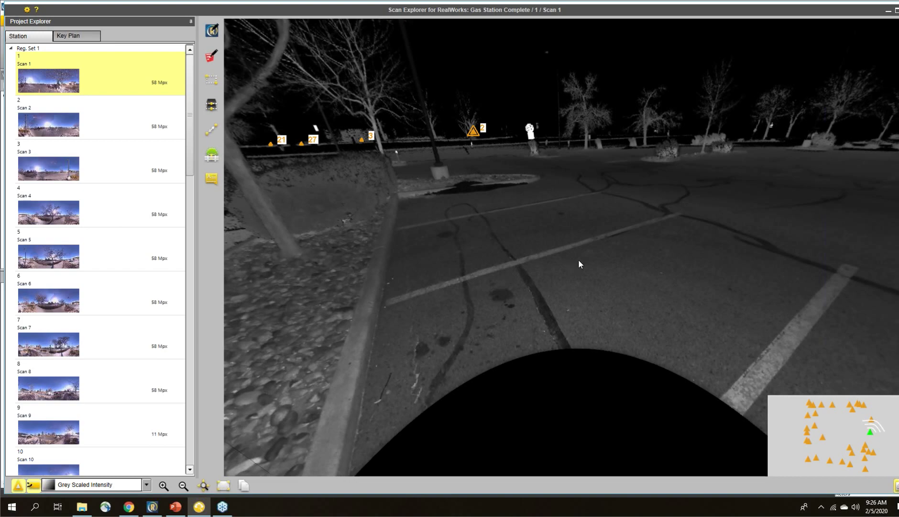
{"action": "scroll", "coordinate": [642, 247], "scroll_direction": "down", "scroll_amount": 5}
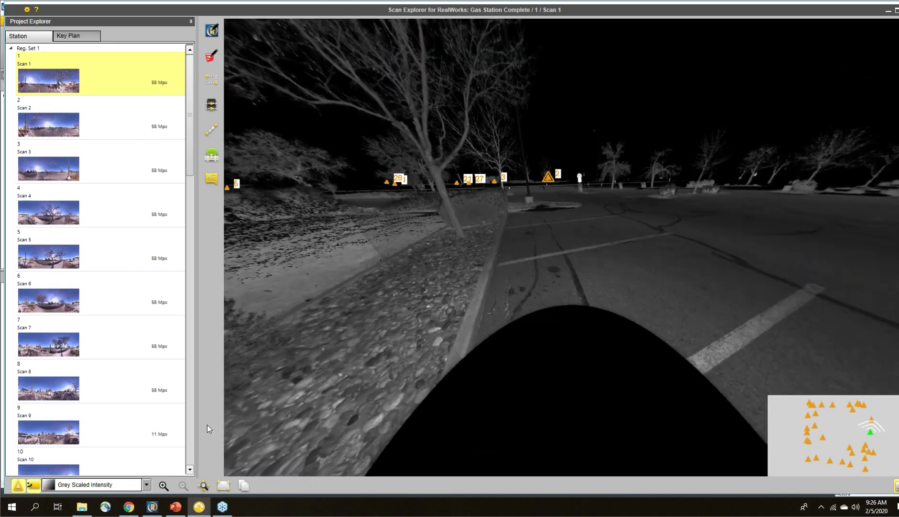
- Switch to RealWorks, show the station markers in the 3D view, and locate the stations around the street-side island
{"action": "left_click", "coordinate": [150, 507]}
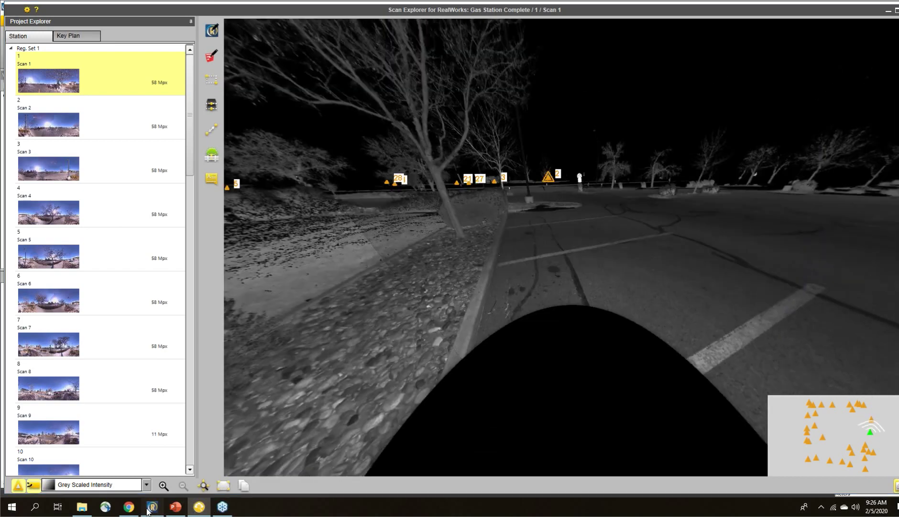
{"action": "scroll", "coordinate": [367, 234], "scroll_direction": "down", "scroll_amount": 2}
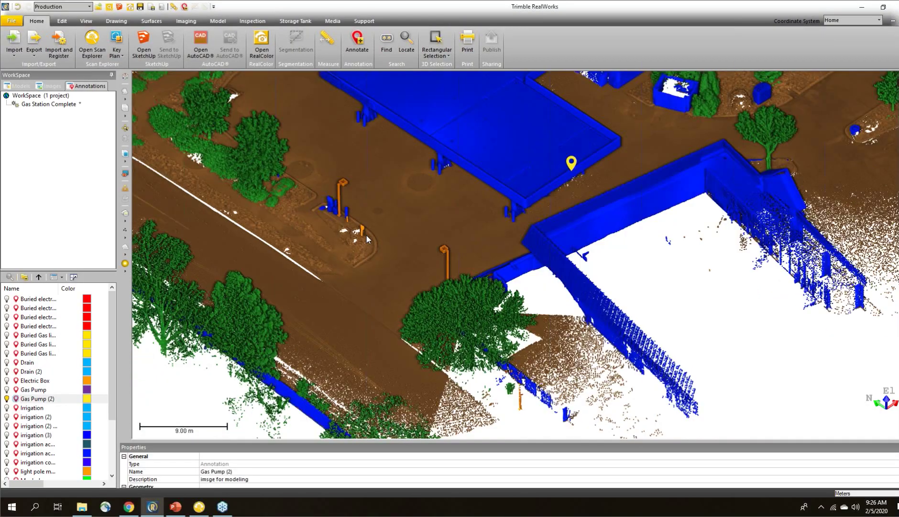
{"action": "left_click", "coordinate": [129, 191]}
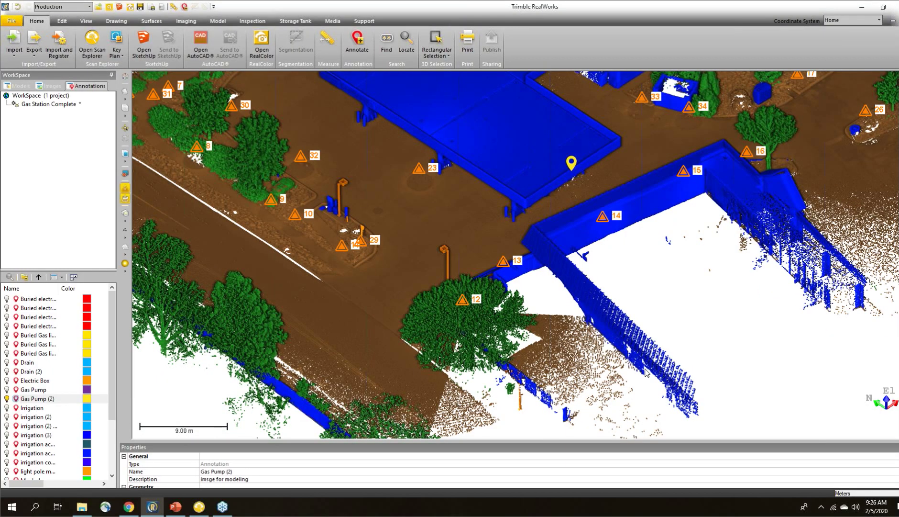
{"action": "middle_click_drag", "start_coordinate": [875, 428], "coordinate": [836, 375]}
{"action": "middle_click_drag", "start_coordinate": [164, 137], "coordinate": [403, 204]}
{"action": "left_click_drag", "start_coordinate": [403, 203], "coordinate": [258, 213]}
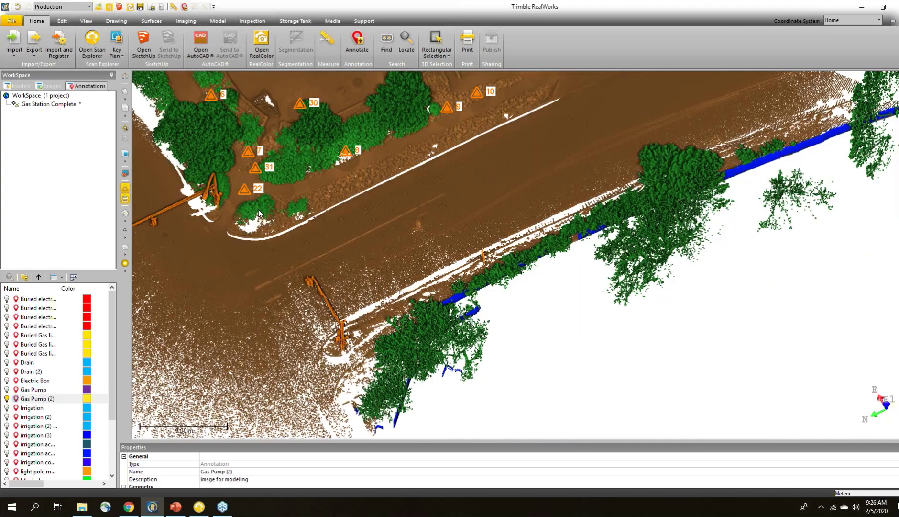
{"action": "middle_click_drag", "start_coordinate": [259, 214], "coordinate": [395, 306]}
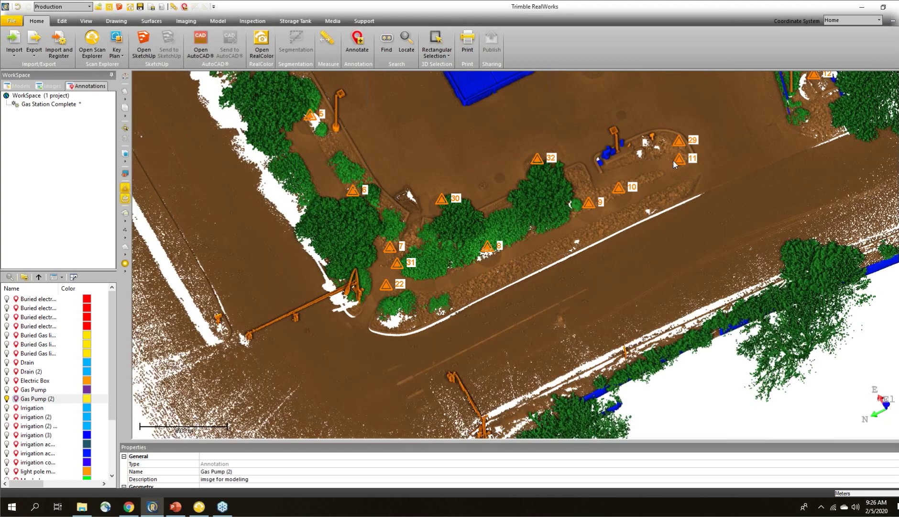
- Switch to Scan Explorer, open the Scan 10 panorama, and display it in True Color
{"action": "left_click", "coordinate": [203, 505]}
{"action": "scroll", "coordinate": [65, 443], "scroll_direction": "down", "scroll_amount": 1}
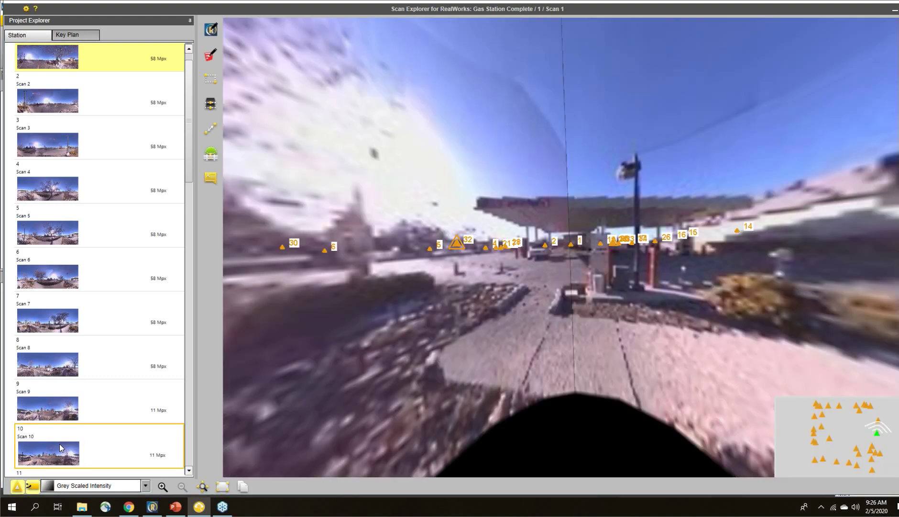
{"action": "left_click", "coordinate": [59, 444]}
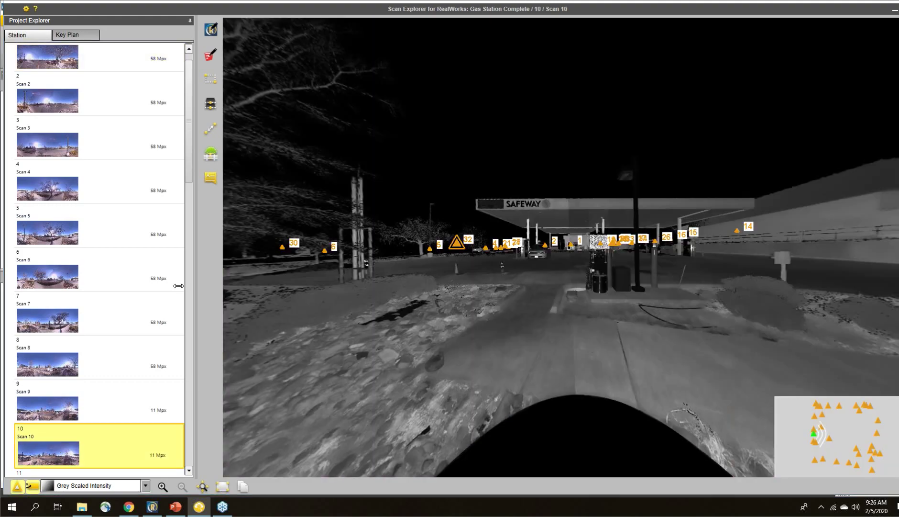
{"action": "left_click", "coordinate": [145, 485]}
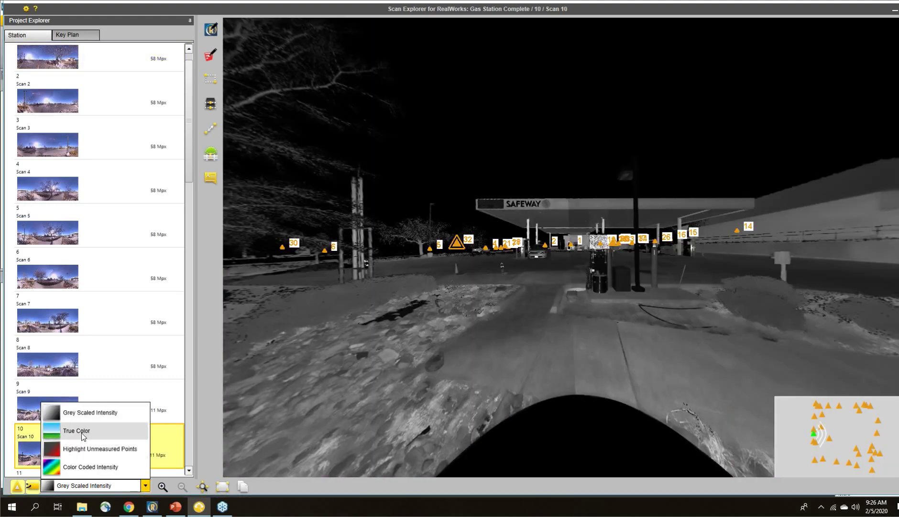
{"action": "left_click", "coordinate": [81, 430]}
- Start a feature set described as "Buried Electric" and place a feature point on the red paint mark on the sidewalk
{"action": "left_click_drag", "start_coordinate": [746, 340], "coordinate": [462, 307]}
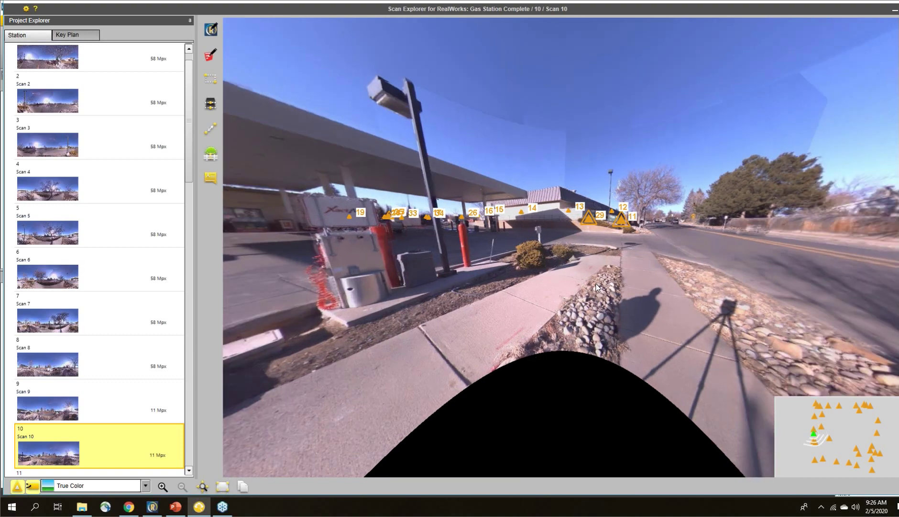
{"action": "left_click_drag", "start_coordinate": [596, 283], "coordinate": [577, 270]}
{"action": "scroll", "coordinate": [514, 340], "scroll_direction": "up", "scroll_amount": 1}
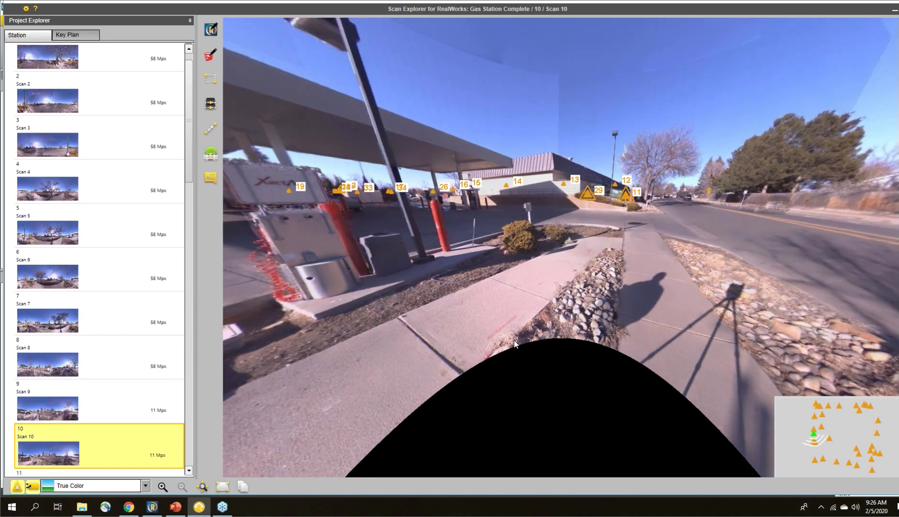
{"action": "scroll", "coordinate": [516, 335], "scroll_direction": "up", "scroll_amount": 4}
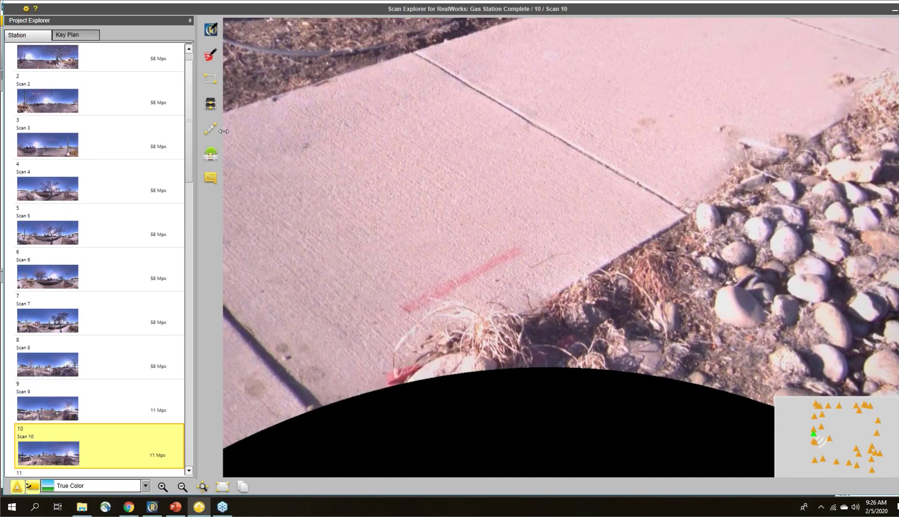
{"action": "left_click", "coordinate": [206, 155]}
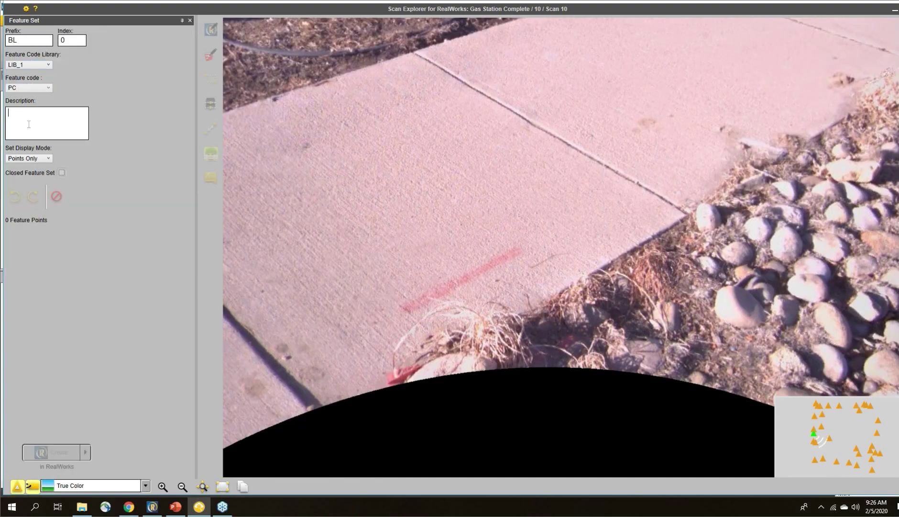
{"action": "type", "text": "Buried Electric"}
{"action": "left_click", "coordinate": [545, 284]}
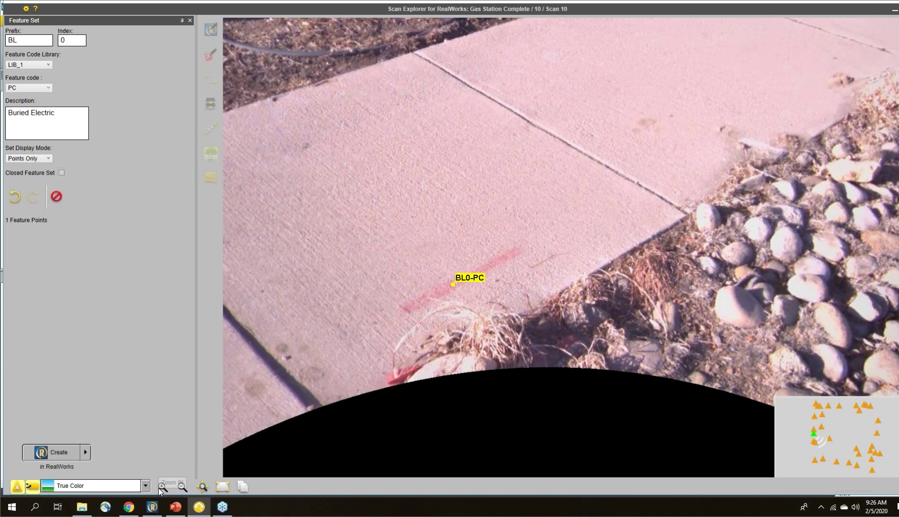
- Display Scan 10 in Grey Scaled Intensity and create the Buried Electric feature set in RealWorks
{"action": "left_click", "coordinate": [146, 485]}
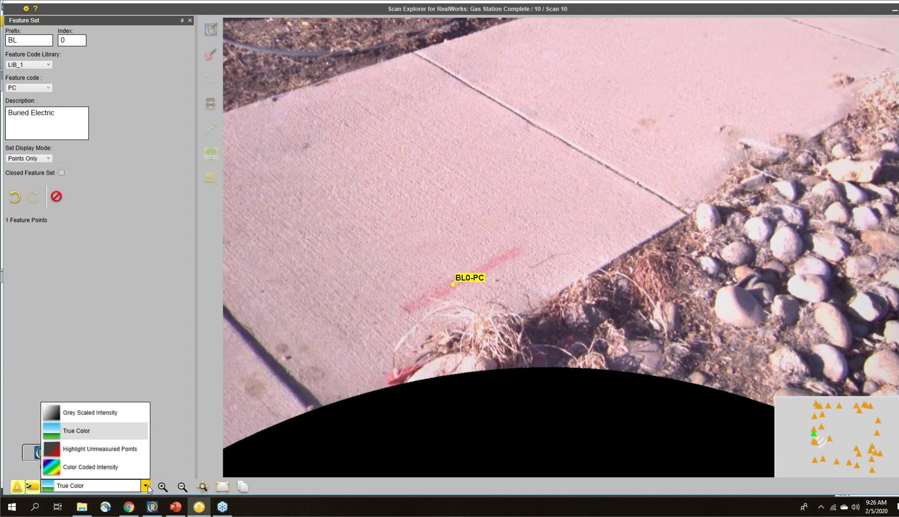
{"action": "left_click", "coordinate": [102, 413]}
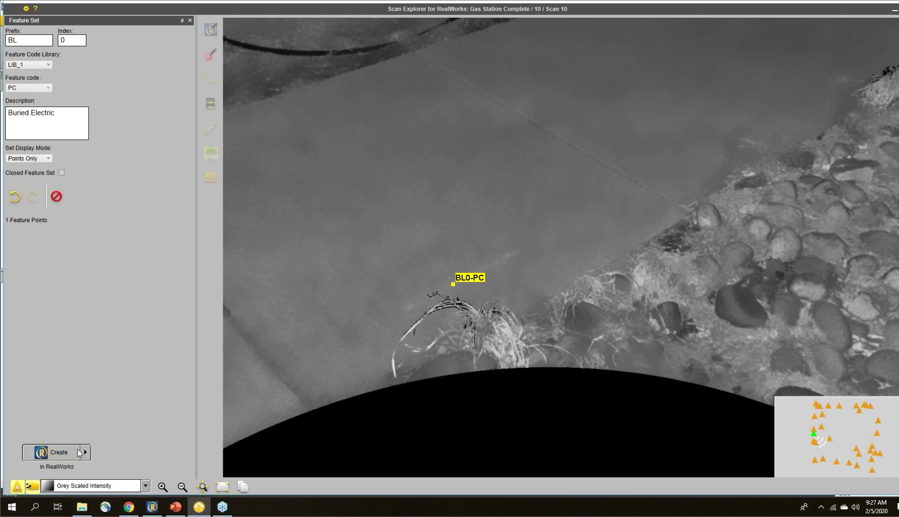
- Switch to RealWorks and examine where the BL0-PC feature point sits beside station 10 and the surrounding island
{"action": "mouse_move", "coordinate": [152, 511]}
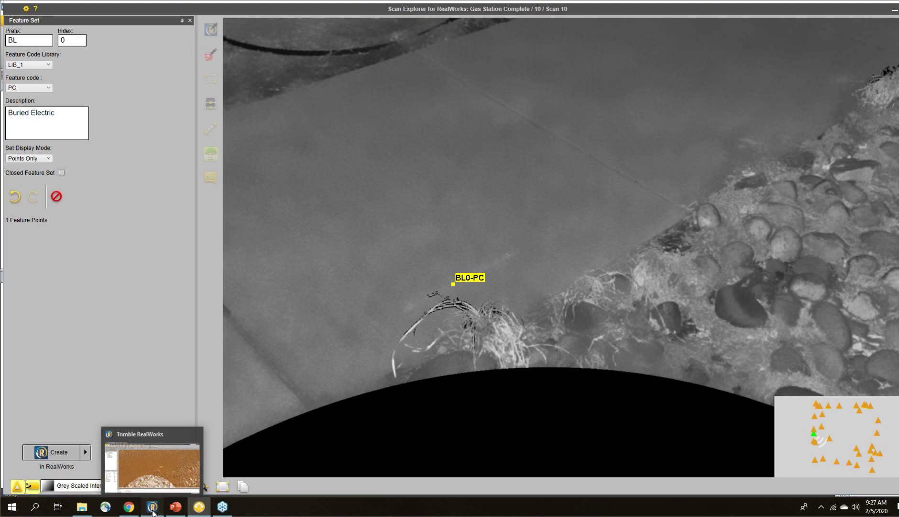
{"action": "left_click", "coordinate": [152, 507]}
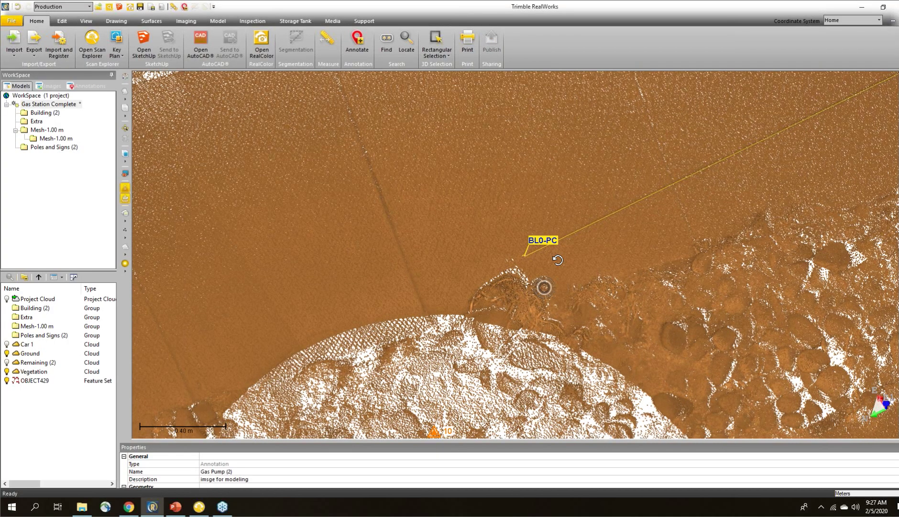
{"action": "left_click_drag", "start_coordinate": [557, 260], "coordinate": [490, 316]}
{"action": "scroll", "coordinate": [490, 315], "scroll_direction": "down", "scroll_amount": 5}
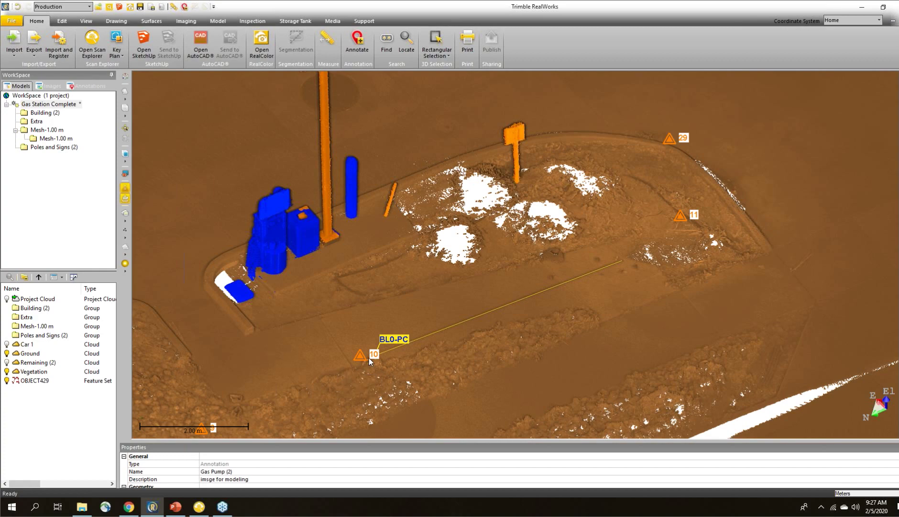
{"action": "scroll", "coordinate": [523, 309], "scroll_direction": "down", "scroll_amount": 2}
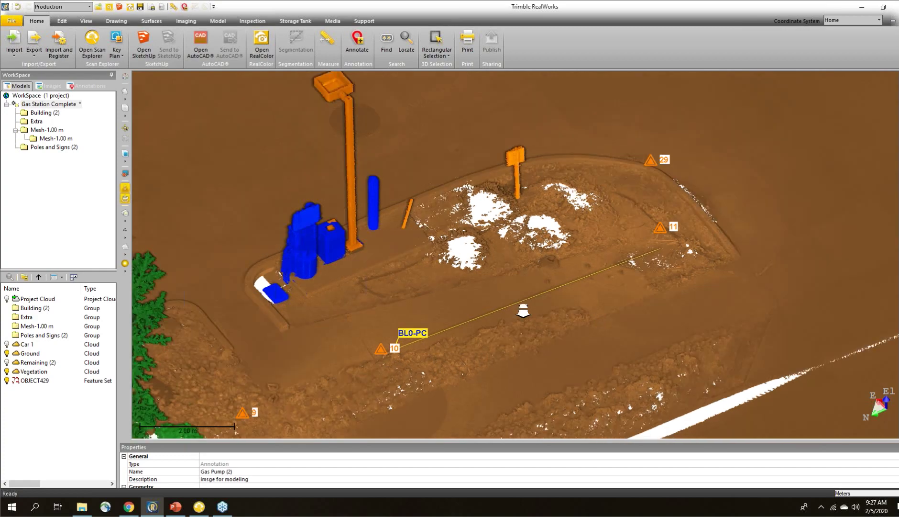
{"action": "scroll", "coordinate": [523, 311], "scroll_direction": "down", "scroll_amount": 2}
{"action": "scroll", "coordinate": [523, 311], "scroll_direction": "down", "scroll_amount": 3}
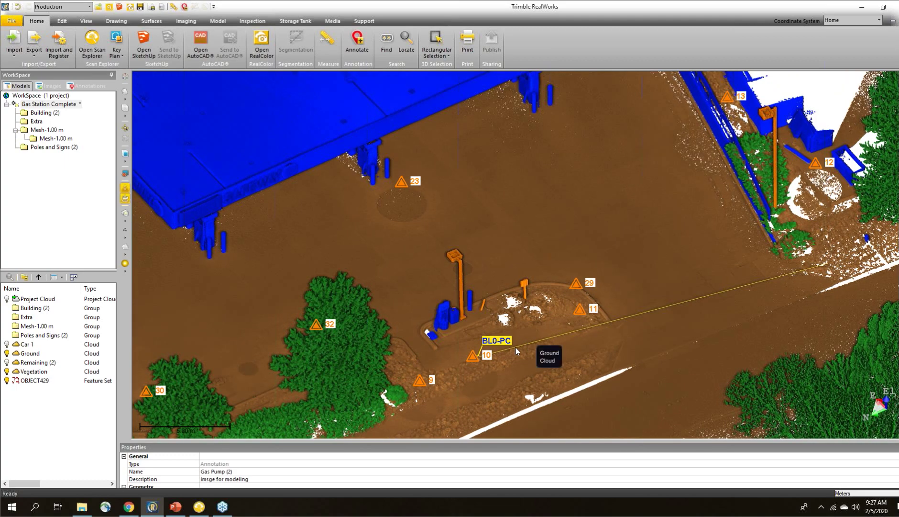
- Switch RealWorks from Production to Registration mode
{"action": "mouse_move", "coordinate": [177, 511]}
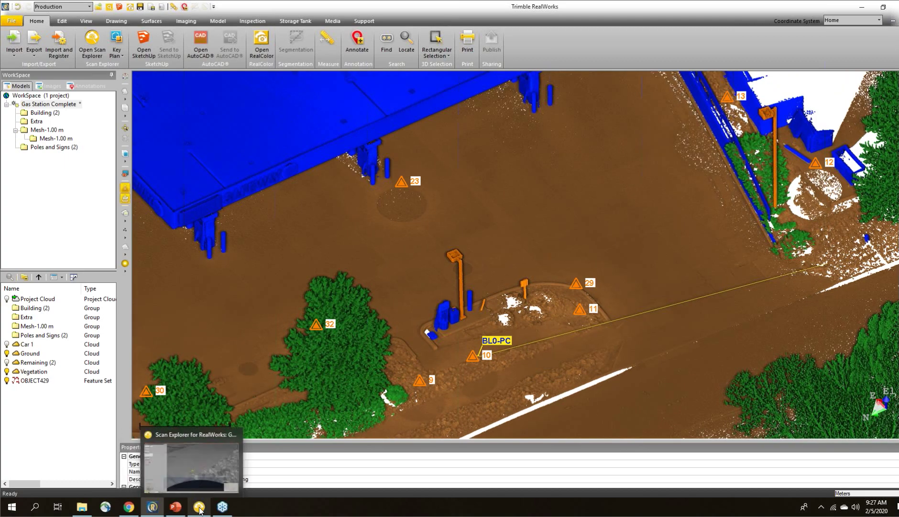
{"action": "left_click", "coordinate": [89, 6]}
{"action": "left_click", "coordinate": [59, 19]}
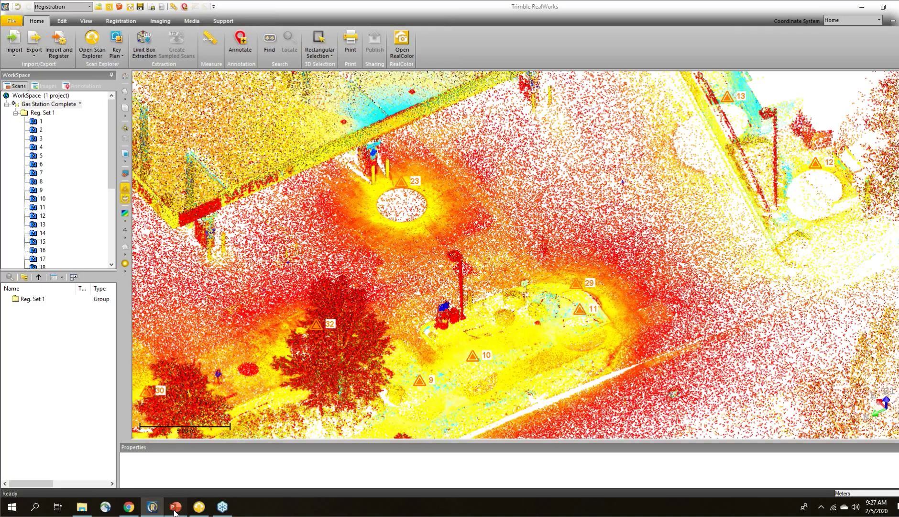
- Switch to PowerPoint, start the slide show from the "Data in TRW" slide, and advance the presentation
{"action": "left_click", "coordinate": [175, 508]}
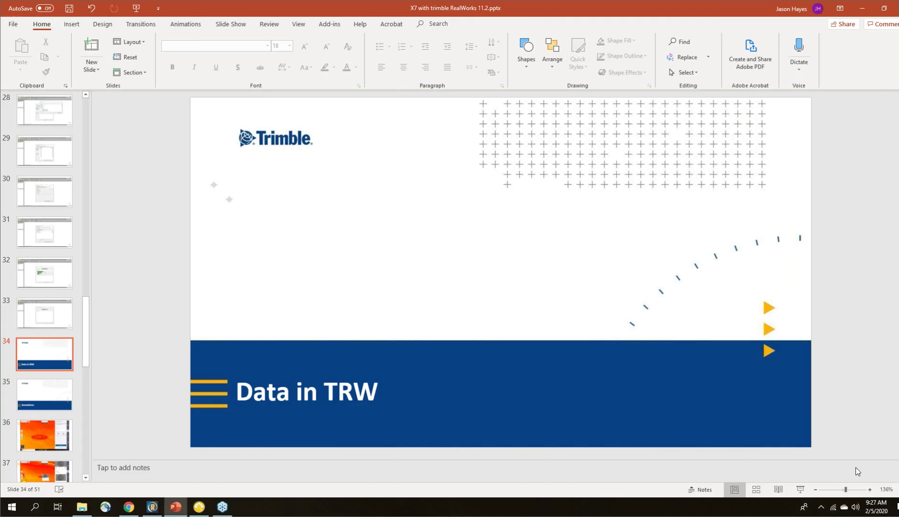
{"action": "left_click", "coordinate": [800, 489]}
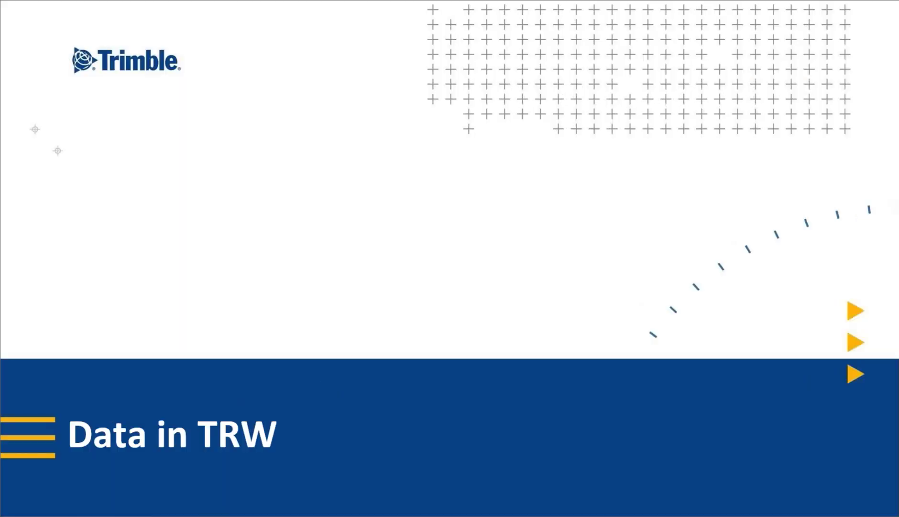
{"action": "left_click", "coordinate": [421, 396]}
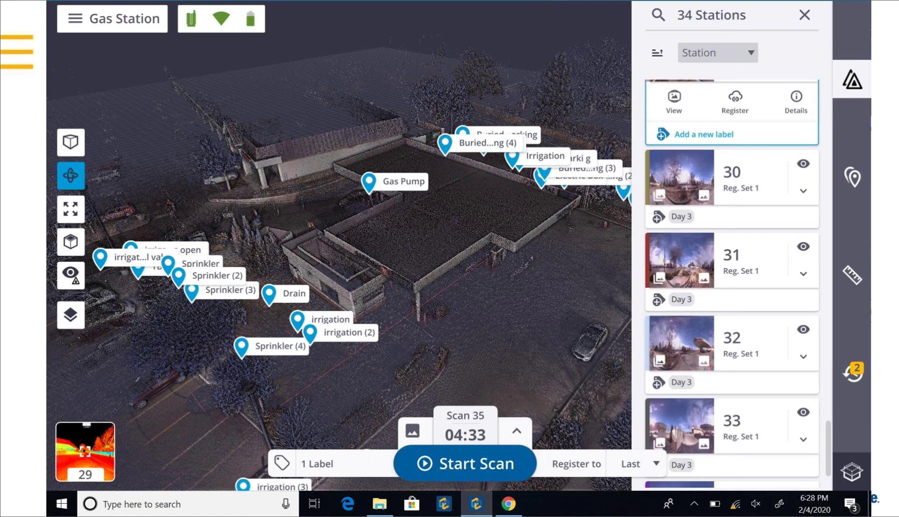
- Advance the presentation, end the slide show, and switch to RealWorks with the registered cloud in view
{"action": "key", "text": "Right"}
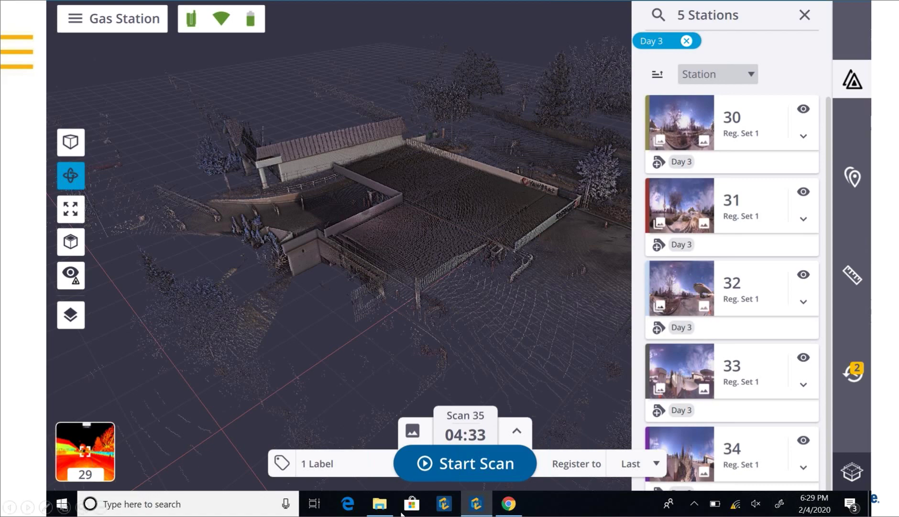
{"action": "key", "text": "Escape"}
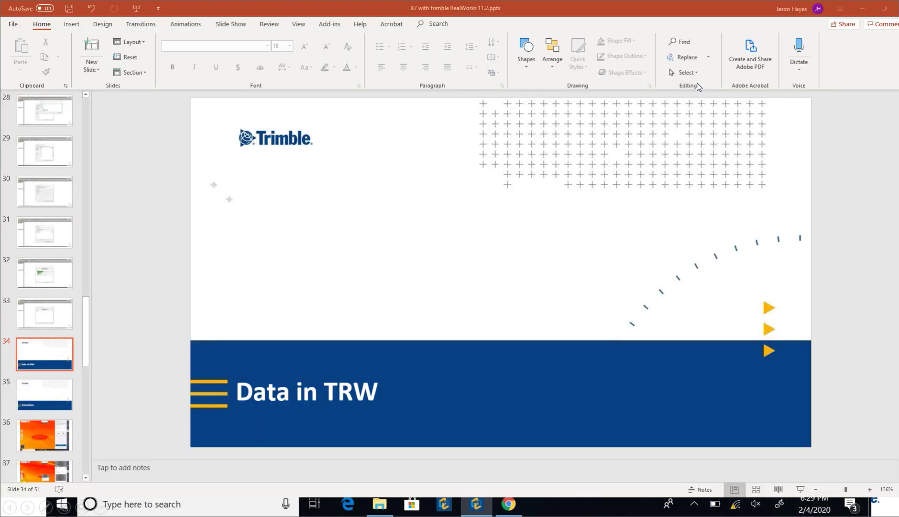
{"action": "left_click", "coordinate": [152, 506]}
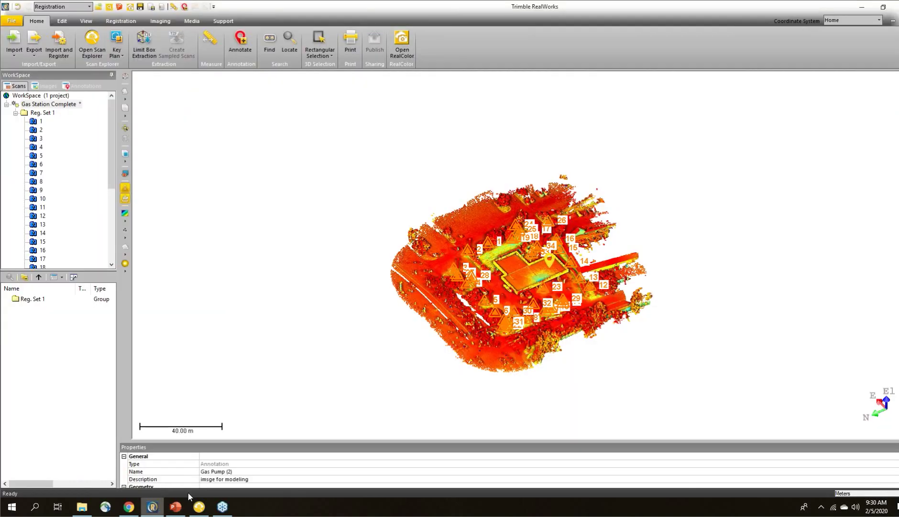
{"action": "middle_click_drag", "start_coordinate": [498, 320], "coordinate": [548, 297]}
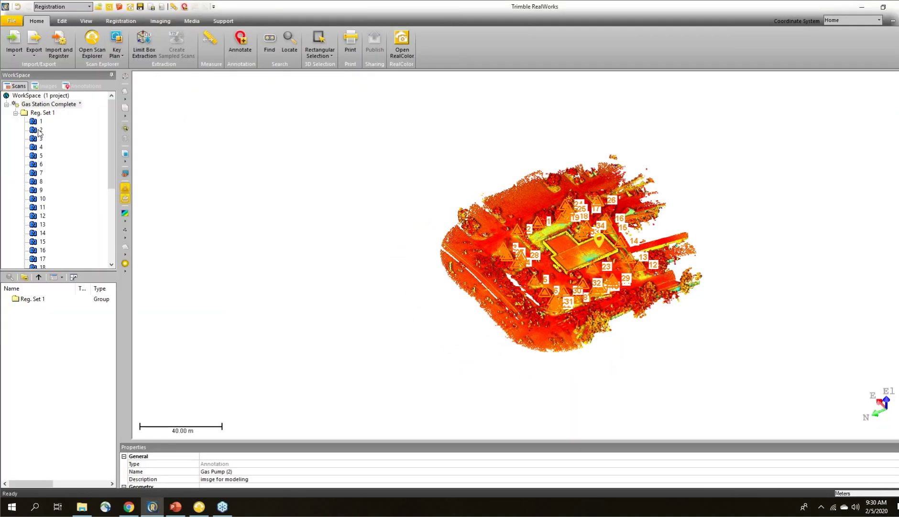
- Search Reg. Set 1 for items of type Station whose labels contain "day 2"
{"action": "left_click", "coordinate": [41, 113]}
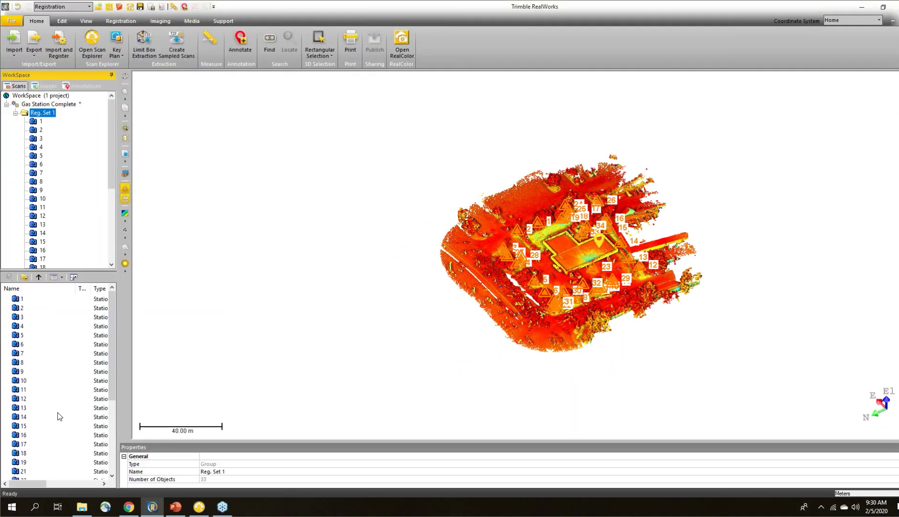
{"action": "left_click", "coordinate": [267, 44]}
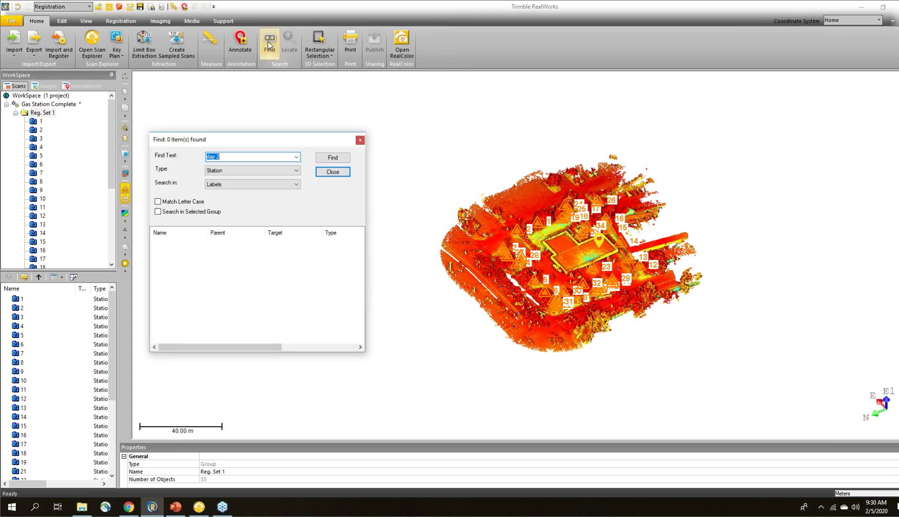
{"action": "left_click_drag", "start_coordinate": [293, 132], "coordinate": [352, 93]}
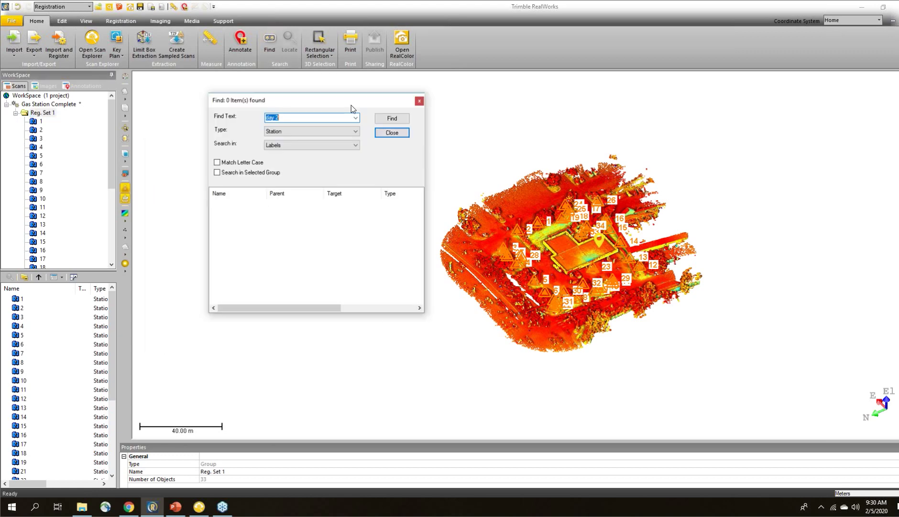
{"action": "left_click", "coordinate": [358, 131]}
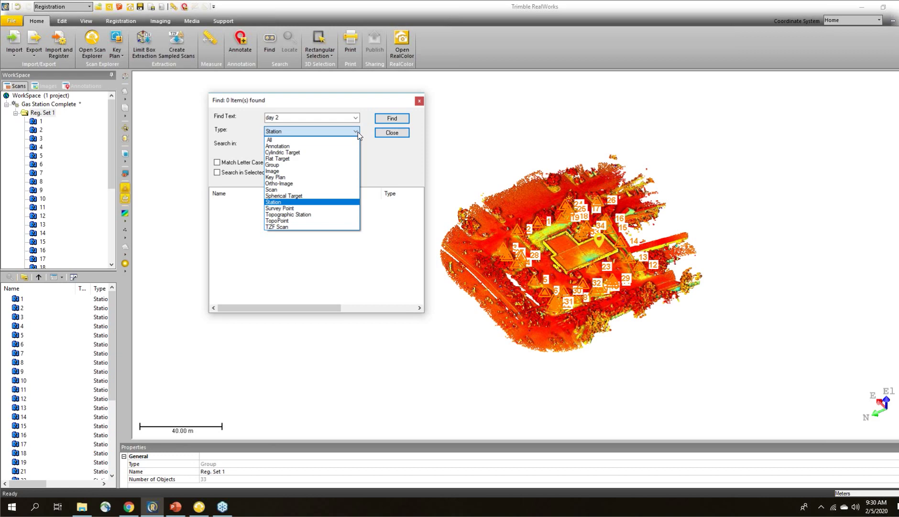
{"action": "left_click", "coordinate": [358, 133]}
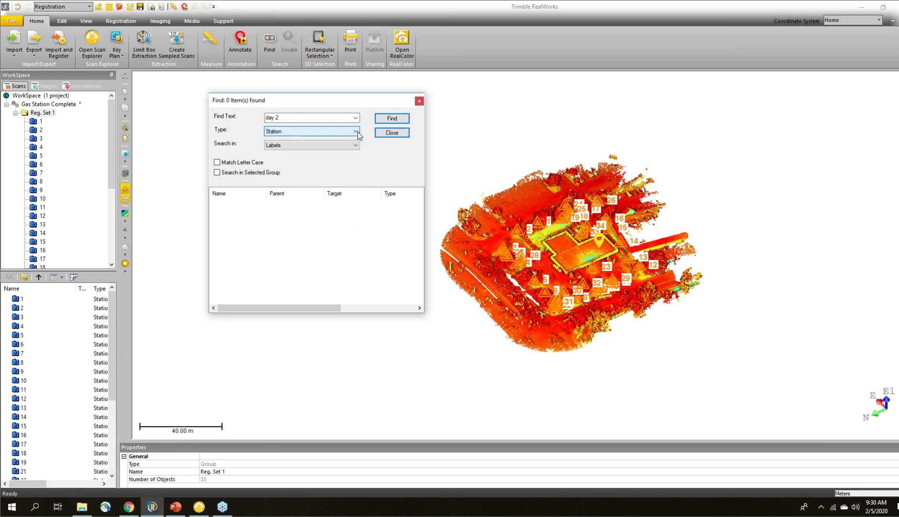
{"action": "left_click", "coordinate": [358, 145]}
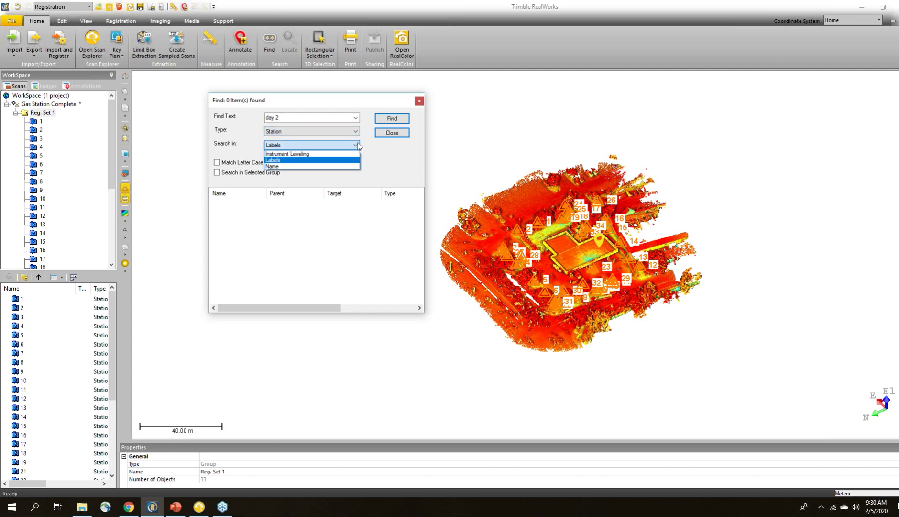
{"action": "left_click", "coordinate": [287, 158]}
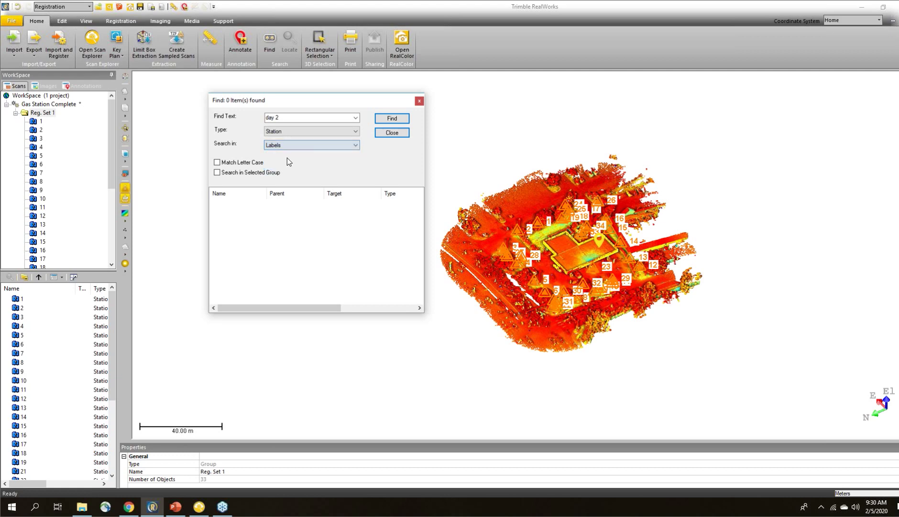
{"action": "left_click", "coordinate": [308, 119]}
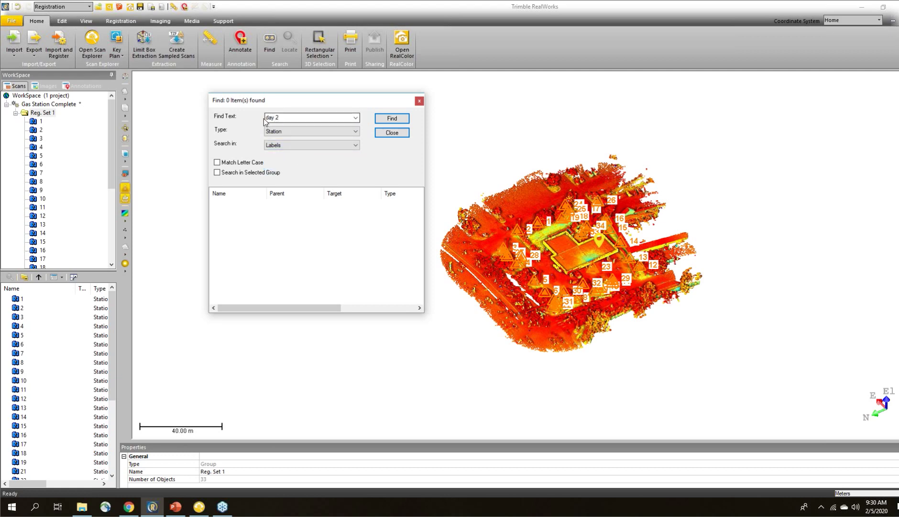
{"action": "left_click", "coordinate": [392, 120]}
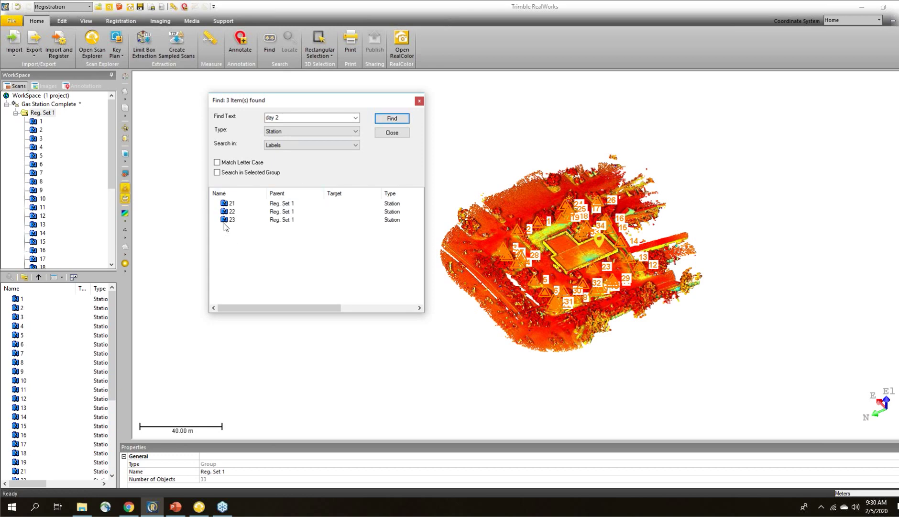
- Select all the found day 2 stations and view only their clouds
{"action": "left_click_drag", "start_coordinate": [255, 220], "coordinate": [334, 204]}
{"action": "right_click", "coordinate": [293, 212]}
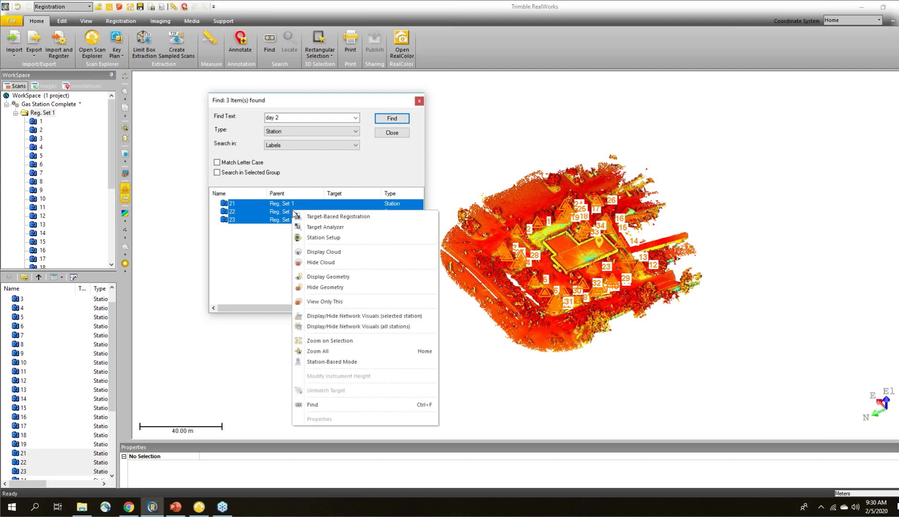
{"action": "left_click", "coordinate": [280, 243]}
{"action": "left_click_drag", "start_coordinate": [280, 243], "coordinate": [296, 205]}
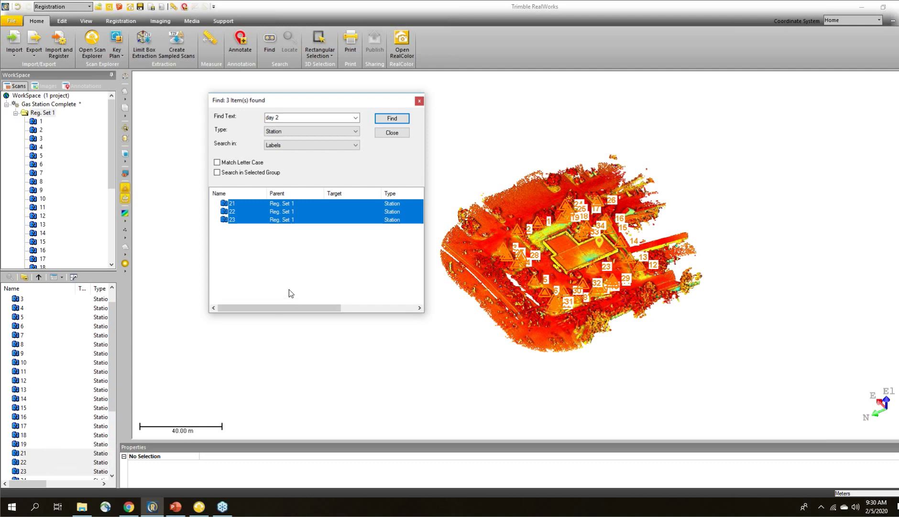
{"action": "right_click", "coordinate": [311, 222]}
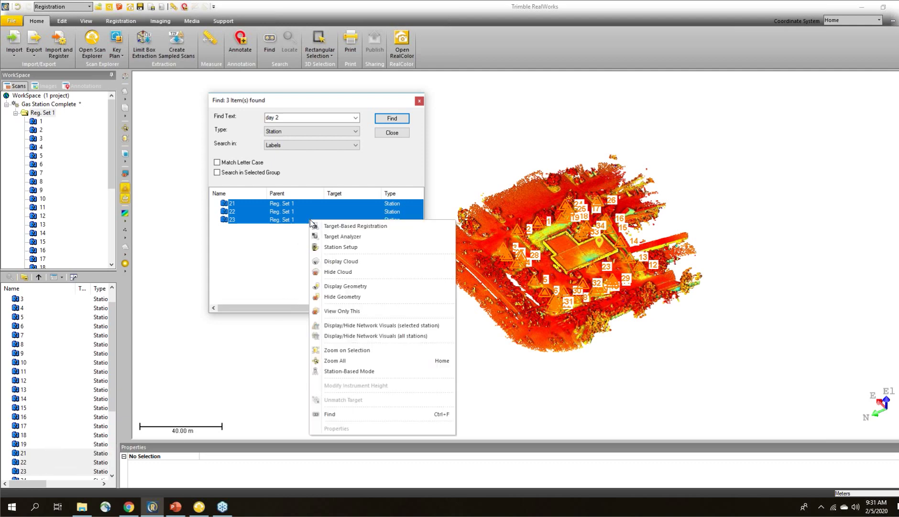
{"action": "left_click", "coordinate": [342, 311]}
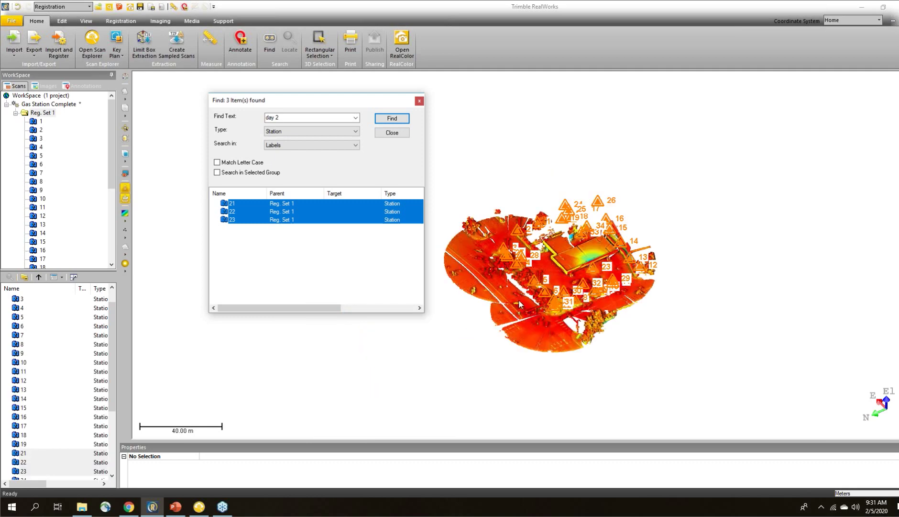
- Color the displayed clouds by station and examine the coverage of stations 21, 22 and 23
{"action": "left_click", "coordinate": [125, 221]}
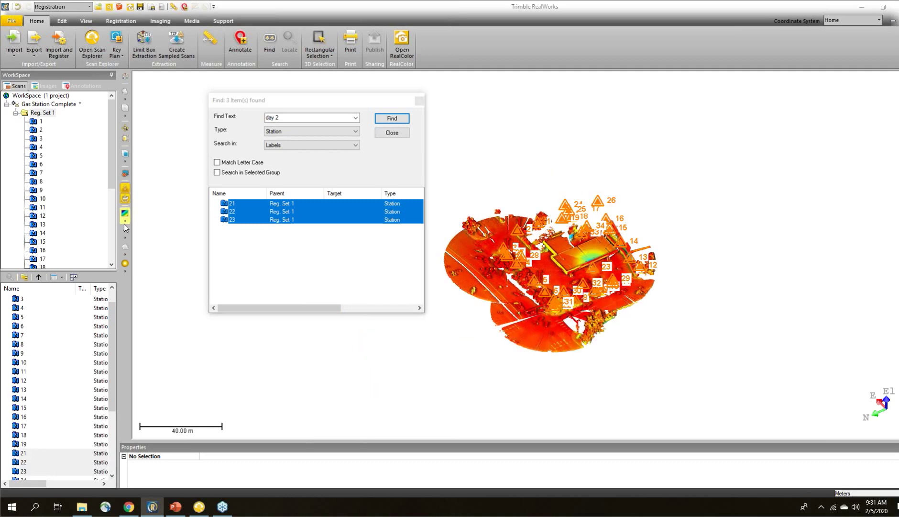
{"action": "left_click", "coordinate": [143, 259]}
{"action": "scroll", "coordinate": [530, 300], "scroll_direction": "up", "scroll_amount": 3}
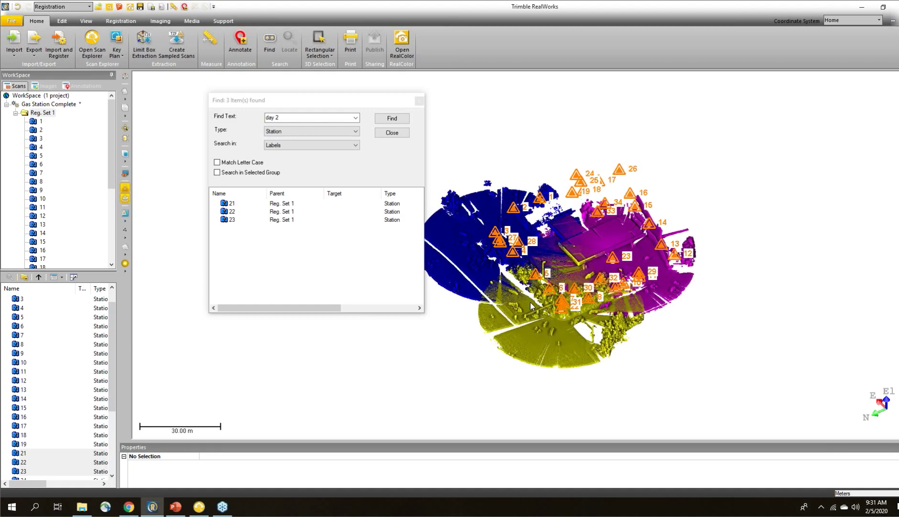
{"action": "scroll", "coordinate": [530, 300], "scroll_direction": "up", "scroll_amount": 1}
{"action": "left_click_drag", "start_coordinate": [530, 300], "coordinate": [657, 300]}
{"action": "middle_click_drag", "start_coordinate": [488, 189], "coordinate": [552, 226]}
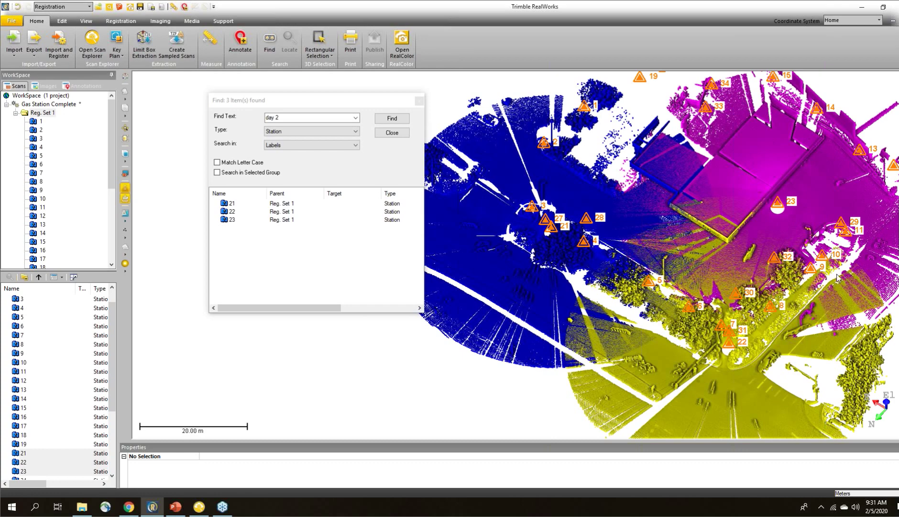
{"action": "left_click_drag", "start_coordinate": [721, 307], "coordinate": [610, 258]}
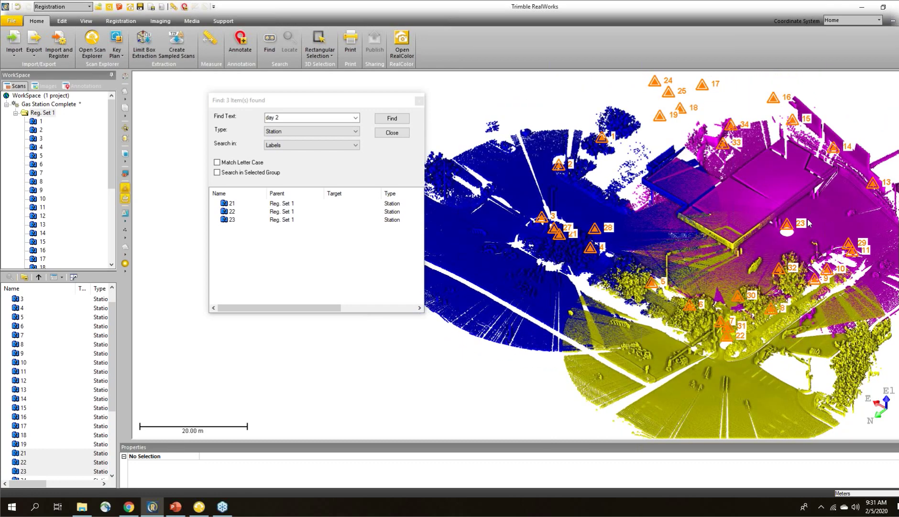
{"action": "middle_click_drag", "start_coordinate": [719, 221], "coordinate": [641, 224]}
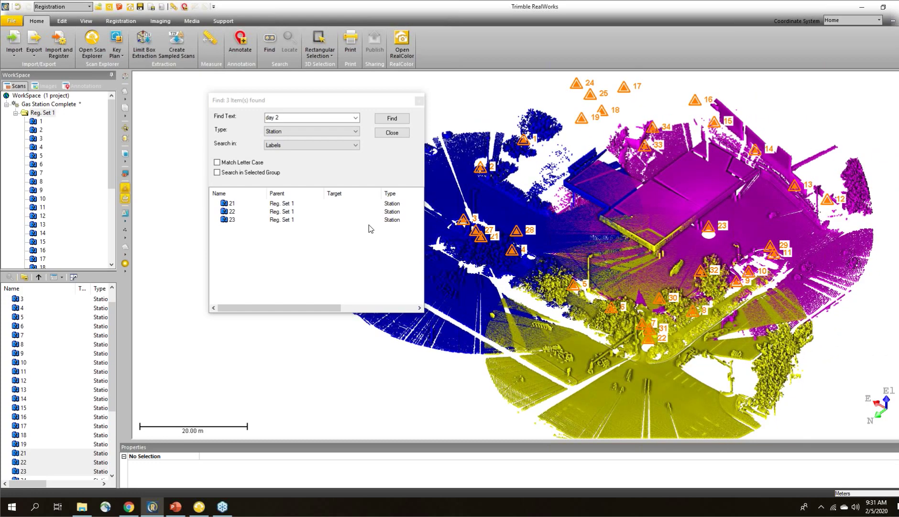
- Search the station labels for "day 3"
{"action": "left_click", "coordinate": [277, 116]}
{"action": "left_click_drag", "start_coordinate": [276, 117], "coordinate": [284, 116]}
{"action": "type", "text": "3"}
{"action": "key", "text": "Return"}
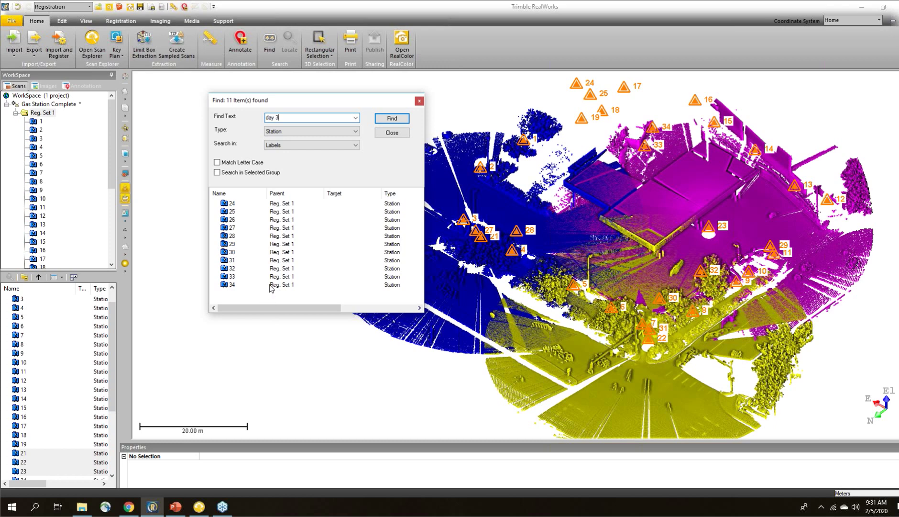
- View only the clouds of all the found day 3 stations, and close the search
{"action": "left_click_drag", "start_coordinate": [269, 292], "coordinate": [297, 203]}
{"action": "right_click", "coordinate": [298, 204]}
{"action": "left_click", "coordinate": [337, 293]}
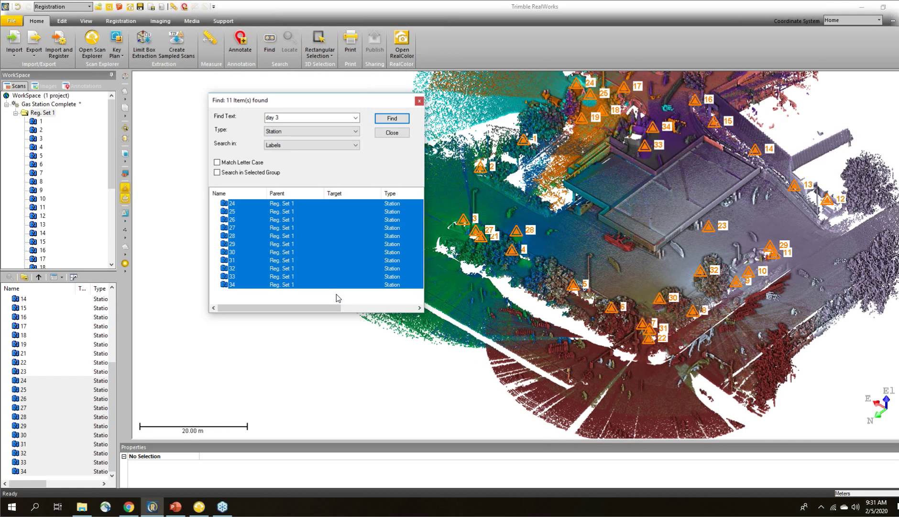
{"action": "middle_click_drag", "start_coordinate": [608, 249], "coordinate": [586, 279]}
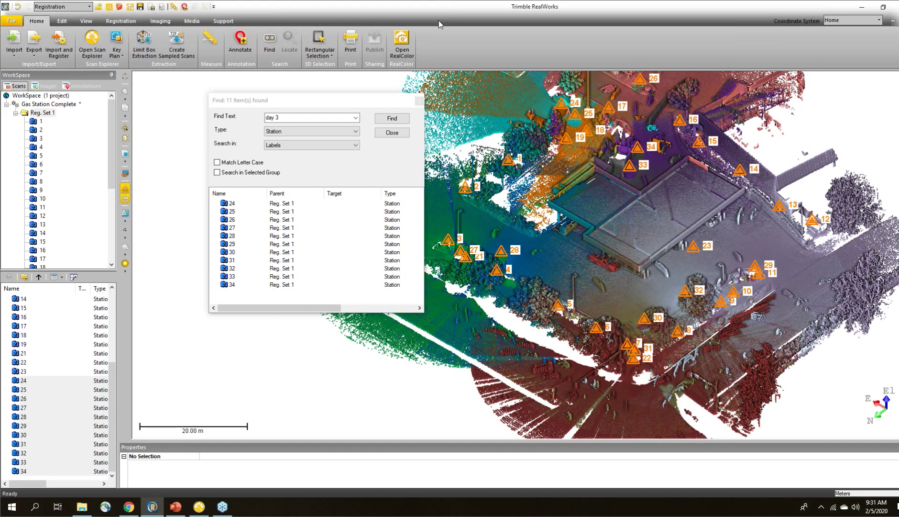
{"action": "left_click", "coordinate": [392, 133]}
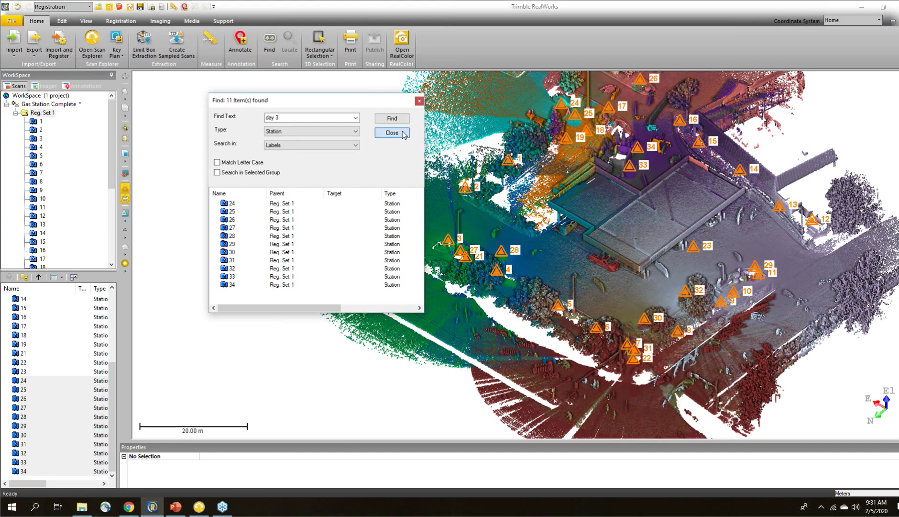
- Switch RealWorks to Production mode and hide the station markers over the classified gas station cloud
{"action": "left_click", "coordinate": [89, 6]}
{"action": "left_click", "coordinate": [66, 29]}
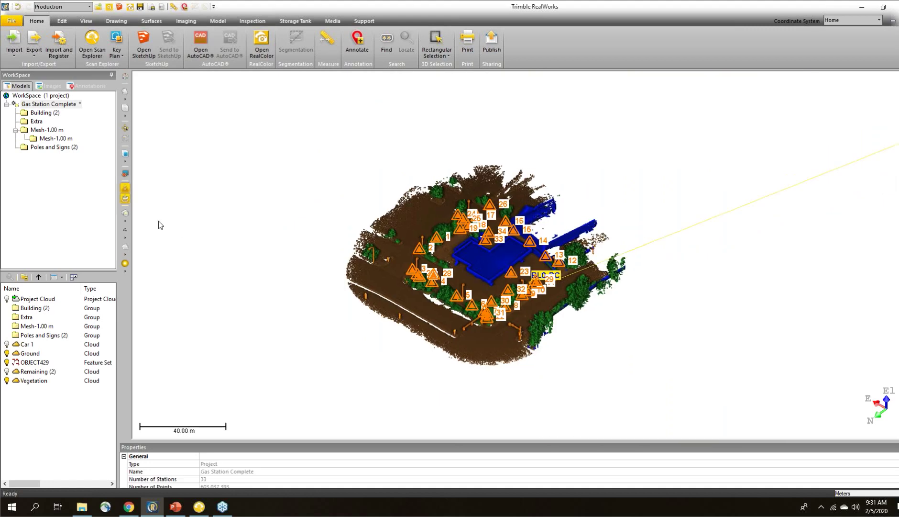
{"action": "left_click", "coordinate": [129, 190]}
{"action": "left_click_drag", "start_coordinate": [504, 285], "coordinate": [474, 286]}
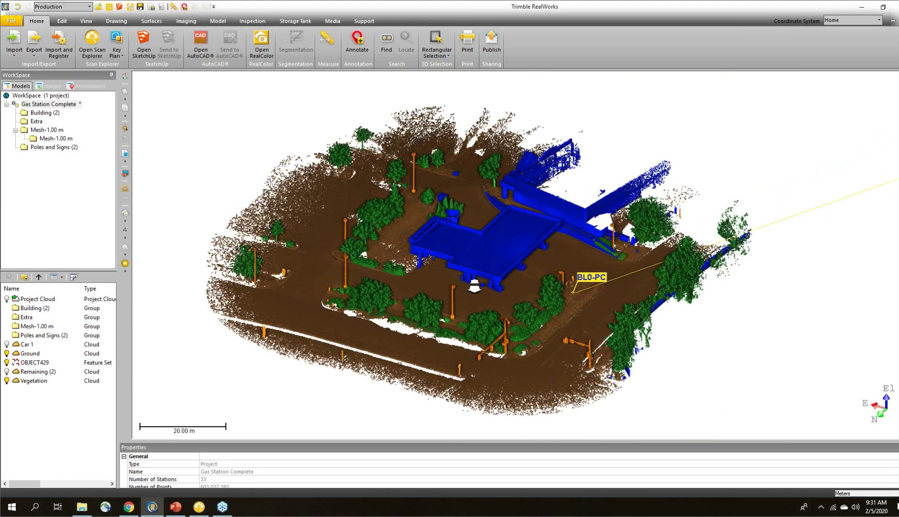
{"action": "scroll", "coordinate": [474, 287], "scroll_direction": "up", "scroll_amount": 3}
{"action": "middle_click_drag", "start_coordinate": [474, 284], "coordinate": [510, 282]}
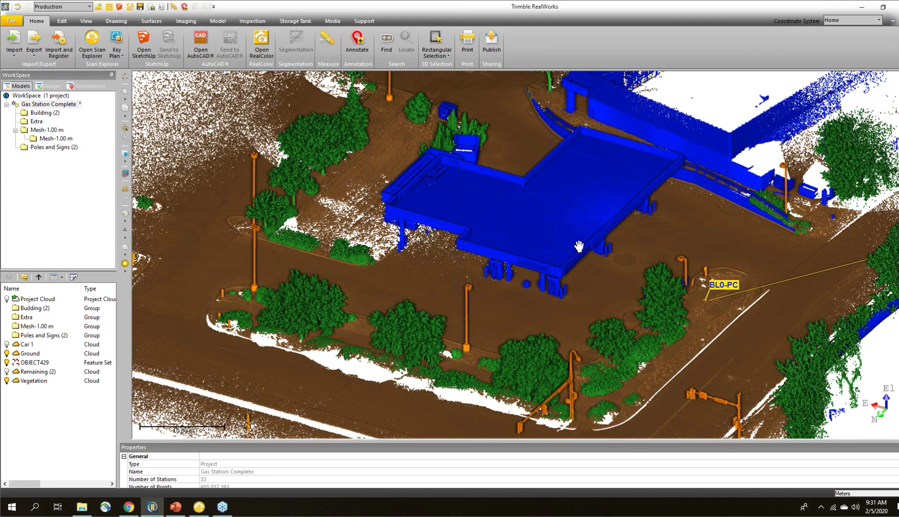
{"action": "middle_click_drag", "start_coordinate": [594, 269], "coordinate": [596, 271]}
{"action": "mouse_move", "coordinate": [596, 271]}
{"action": "left_mouse_down"}
{"action": "mouse_move", "coordinate": [580, 258]}
{"action": "mouse_move", "coordinate": [546, 260]}
{"action": "left_mouse_up"}
{"action": "middle_click_drag", "start_coordinate": [546, 261], "coordinate": [568, 273]}
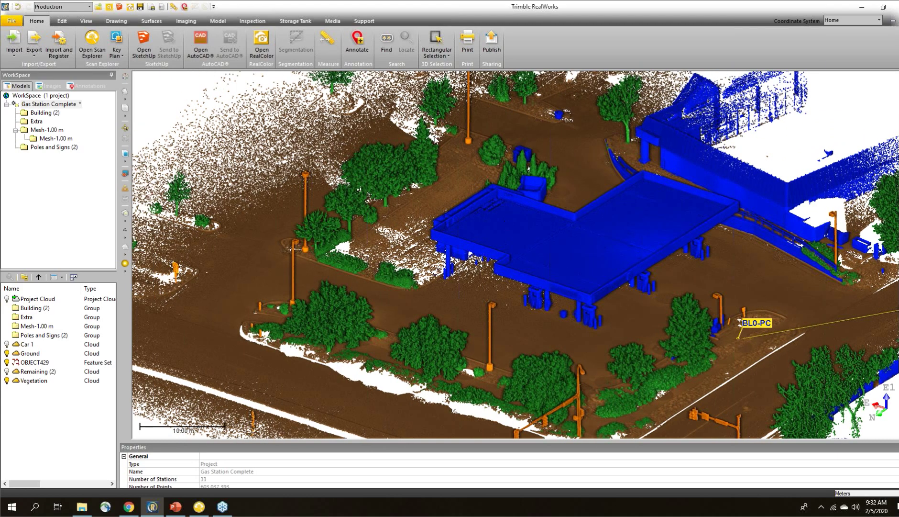
- Measure the vertical height of the light pole behind the canopy, from its top to the ground beside its base
{"action": "left_click", "coordinate": [329, 38]}
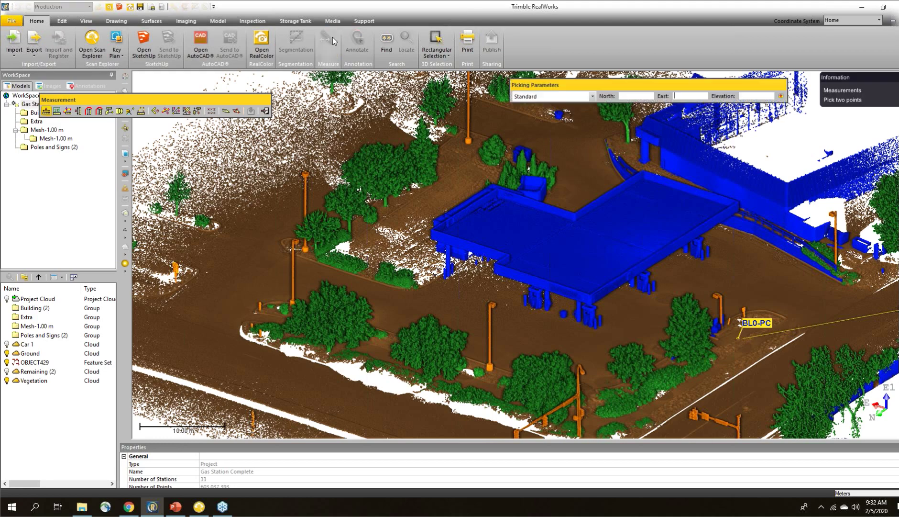
{"action": "middle_click_drag", "start_coordinate": [391, 228], "coordinate": [363, 333]}
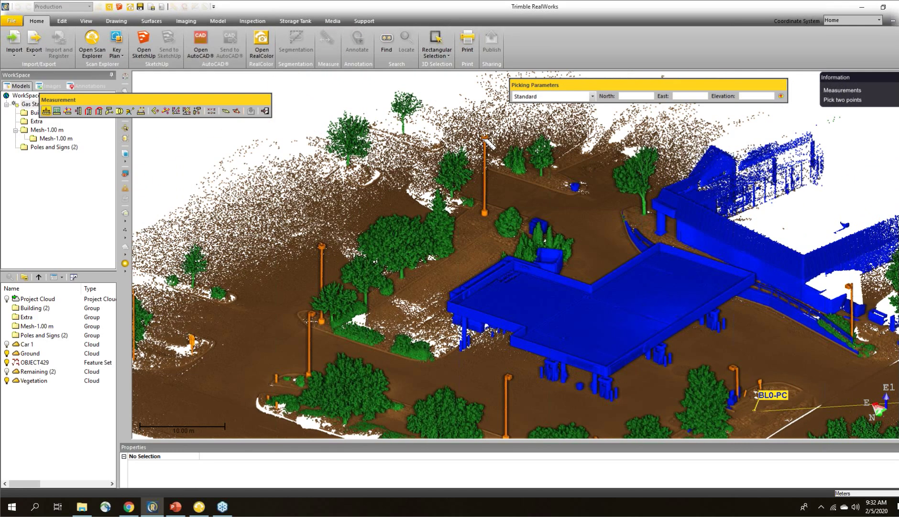
{"action": "left_click", "coordinate": [79, 110]}
{"action": "scroll", "coordinate": [484, 140], "scroll_direction": "up", "scroll_amount": 10}
{"action": "left_click_drag", "start_coordinate": [489, 148], "coordinate": [462, 126]}
{"action": "left_click", "coordinate": [424, 175]}
{"action": "left_click", "coordinate": [441, 187]}
{"action": "key", "text": "space"}
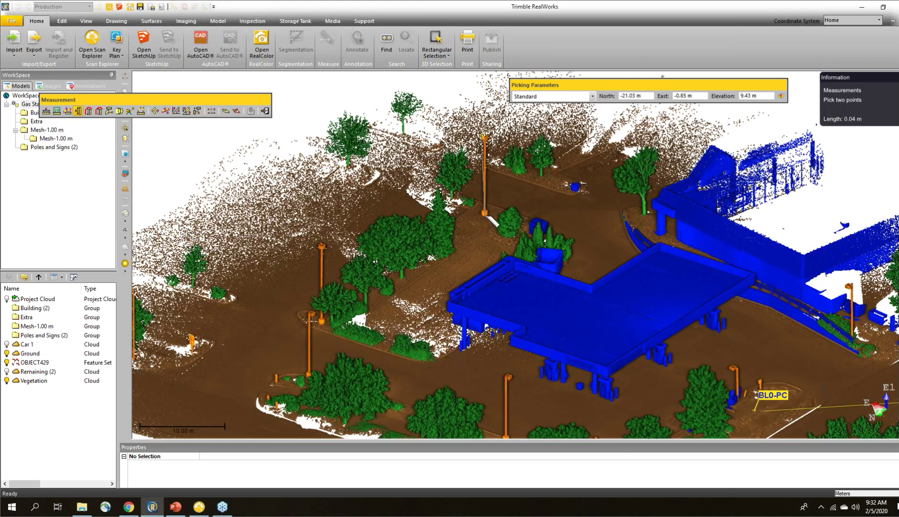
{"action": "key", "text": "space"}
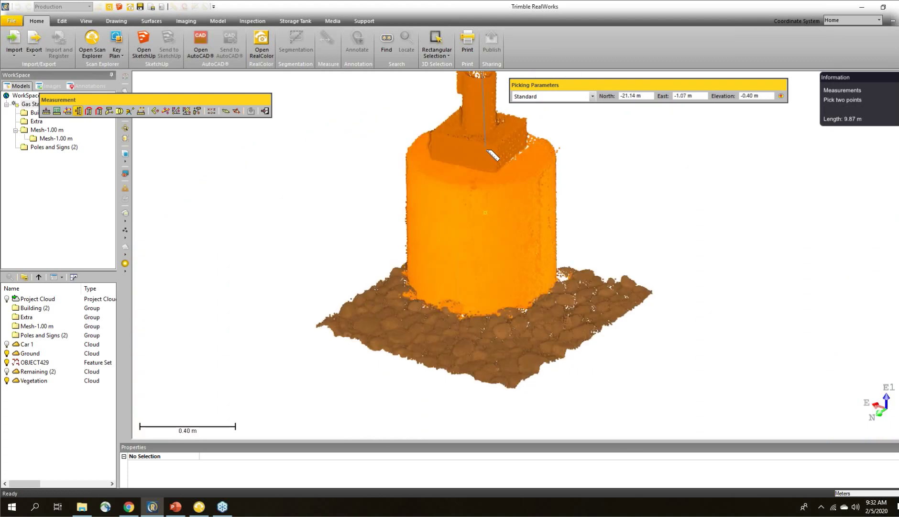
{"action": "mouse_move", "coordinate": [517, 325]}
{"action": "left_mouse_down"}
{"action": "mouse_move", "coordinate": [399, 298]}
{"action": "mouse_move", "coordinate": [460, 337]}
{"action": "mouse_move", "coordinate": [507, 320]}
{"action": "left_mouse_up"}
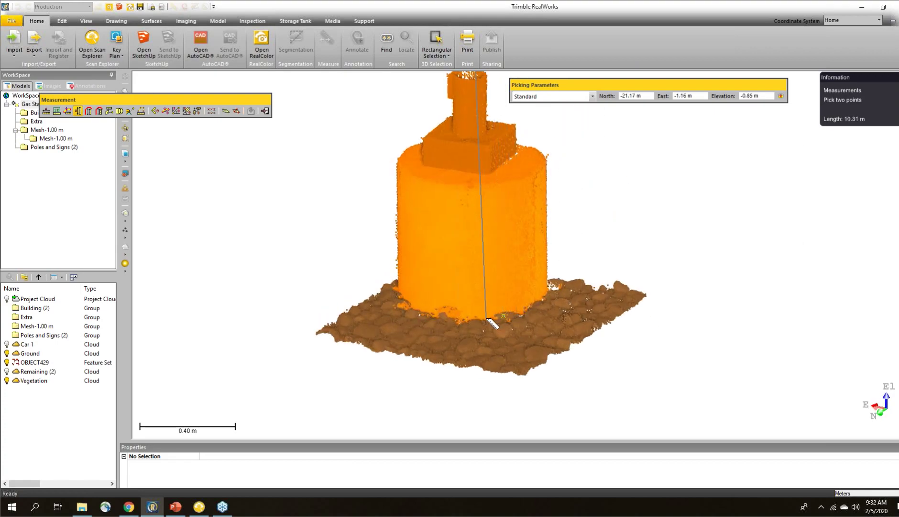
{"action": "left_click", "coordinate": [504, 307]}
{"action": "scroll", "coordinate": [503, 305], "scroll_direction": "down", "scroll_amount": 10}
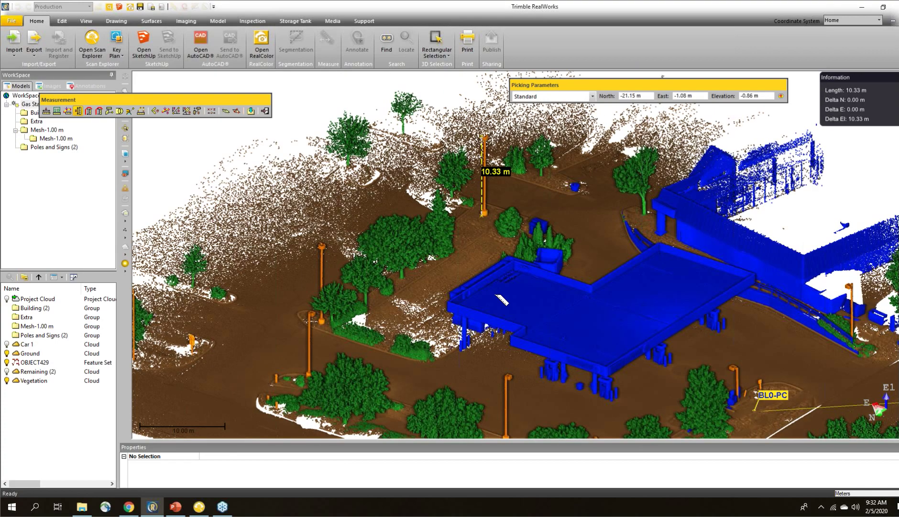
- Measure the vertical height of the second tall light pole, next to the tree island, down to the ground at its base
{"action": "scroll", "coordinate": [492, 268], "scroll_direction": "up", "scroll_amount": 3}
{"action": "scroll", "coordinate": [492, 269], "scroll_direction": "up", "scroll_amount": 3}
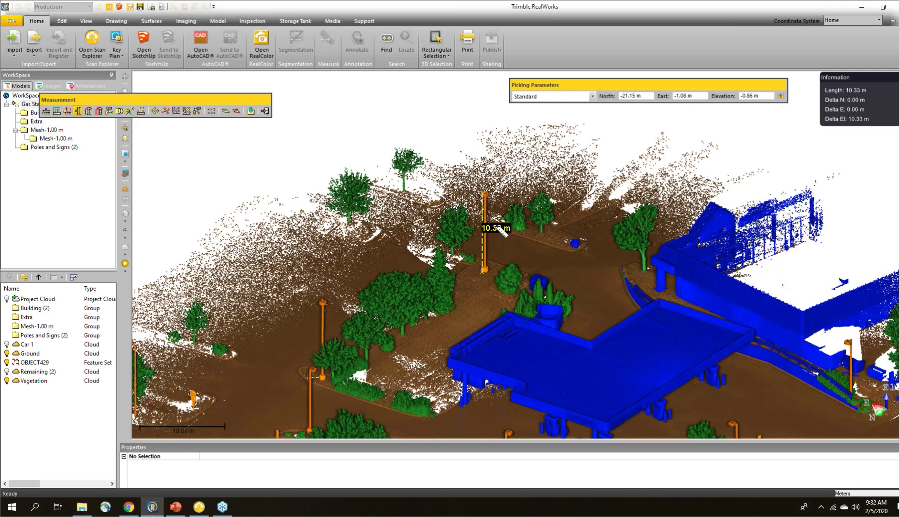
{"action": "middle_click_drag", "start_coordinate": [491, 232], "coordinate": [525, 220]}
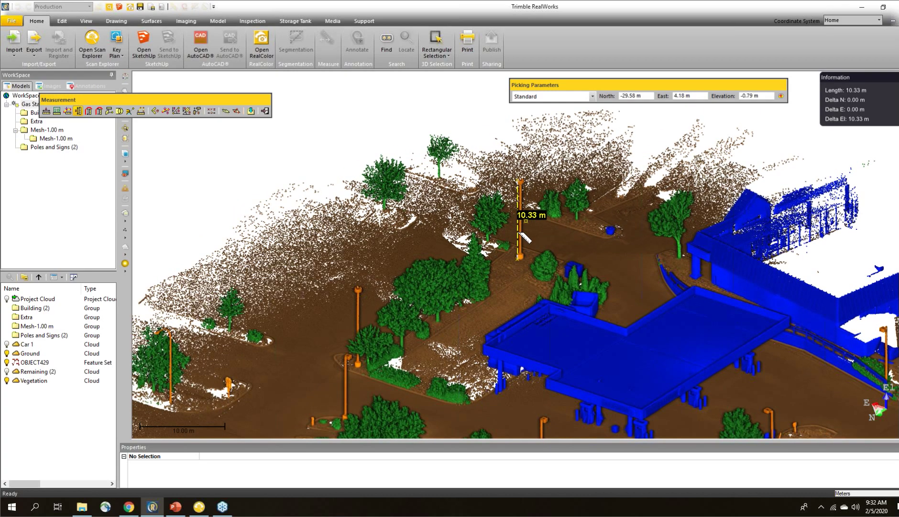
{"action": "scroll", "coordinate": [359, 289], "scroll_direction": "up", "scroll_amount": 12}
{"action": "left_click_drag", "start_coordinate": [355, 320], "coordinate": [350, 294]}
{"action": "left_click", "coordinate": [457, 243]}
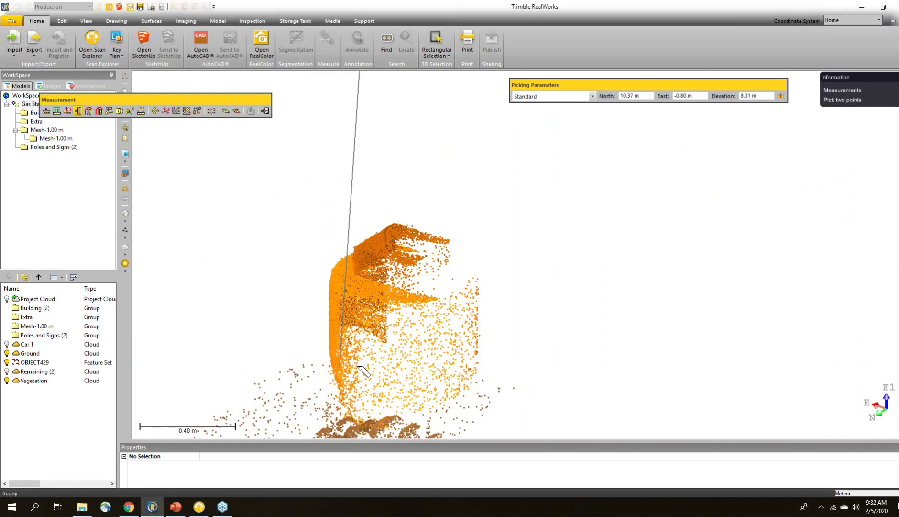
{"action": "left_click", "coordinate": [417, 289]}
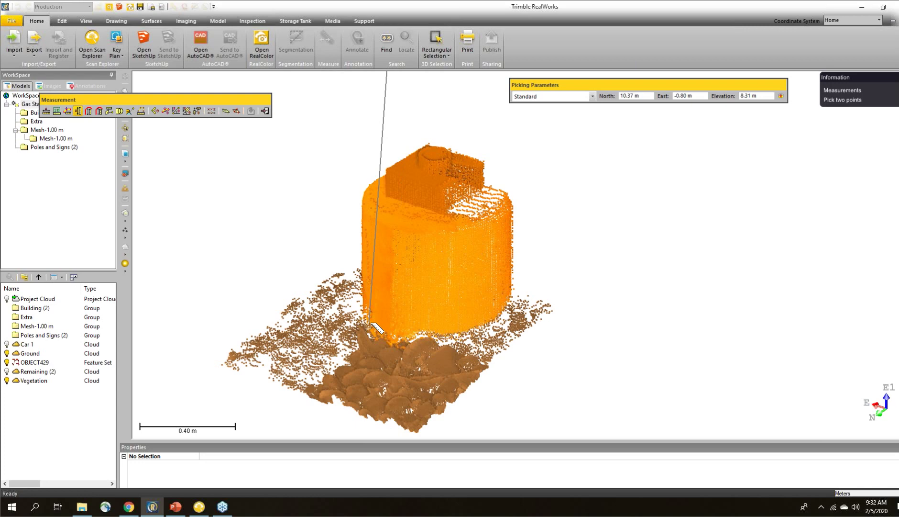
{"action": "left_click", "coordinate": [453, 323]}
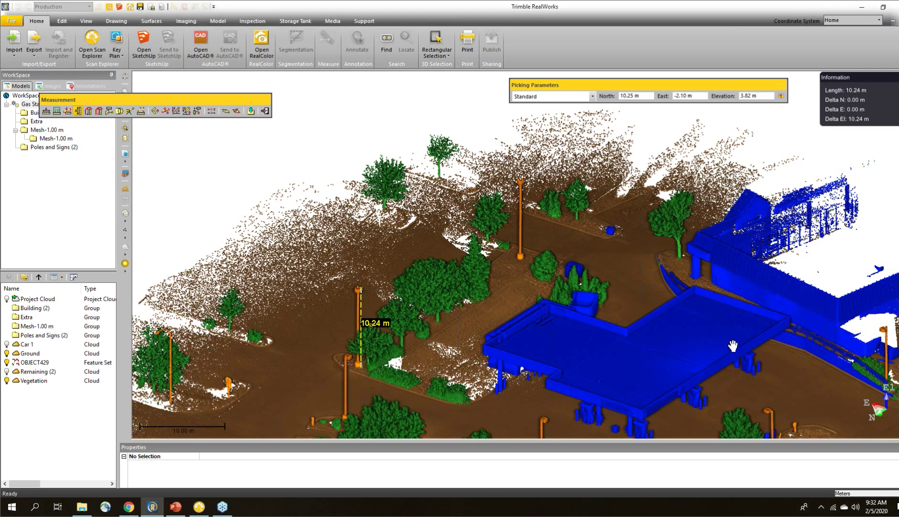
- Hide the Vegetation cloud around the gas station
{"action": "middle_click_drag", "start_coordinate": [686, 319], "coordinate": [583, 241]}
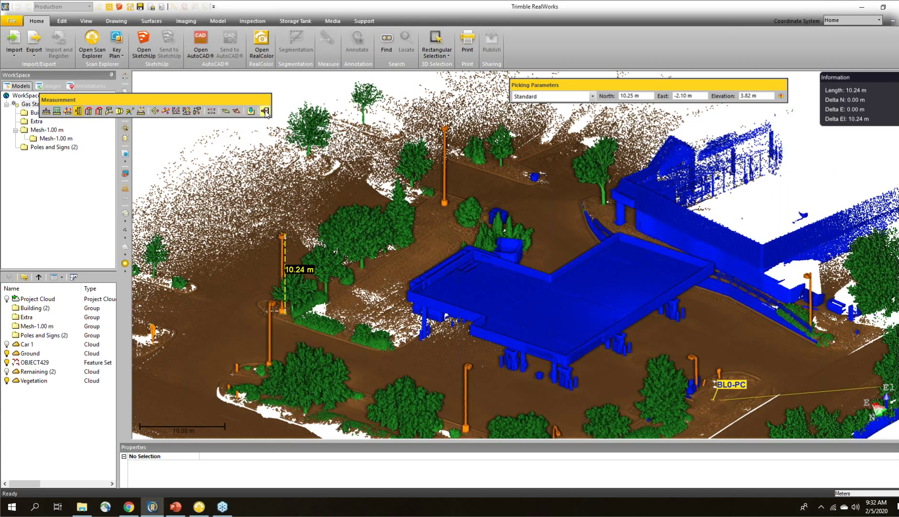
{"action": "mouse_move", "coordinate": [536, 296]}
{"action": "left_mouse_down"}
{"action": "mouse_move", "coordinate": [614, 330]}
{"action": "mouse_move", "coordinate": [572, 345]}
{"action": "mouse_move", "coordinate": [550, 366]}
{"action": "left_mouse_up"}
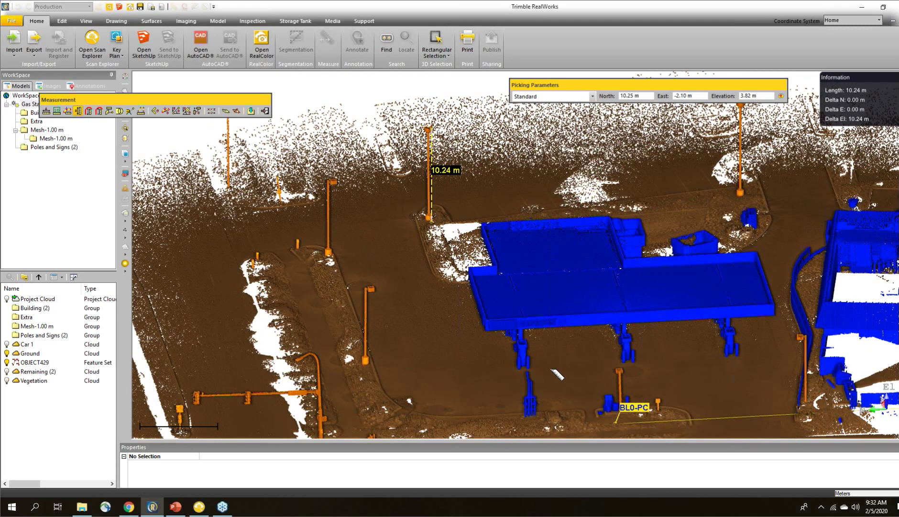
{"action": "scroll", "coordinate": [555, 368], "scroll_direction": "up", "scroll_amount": 6}
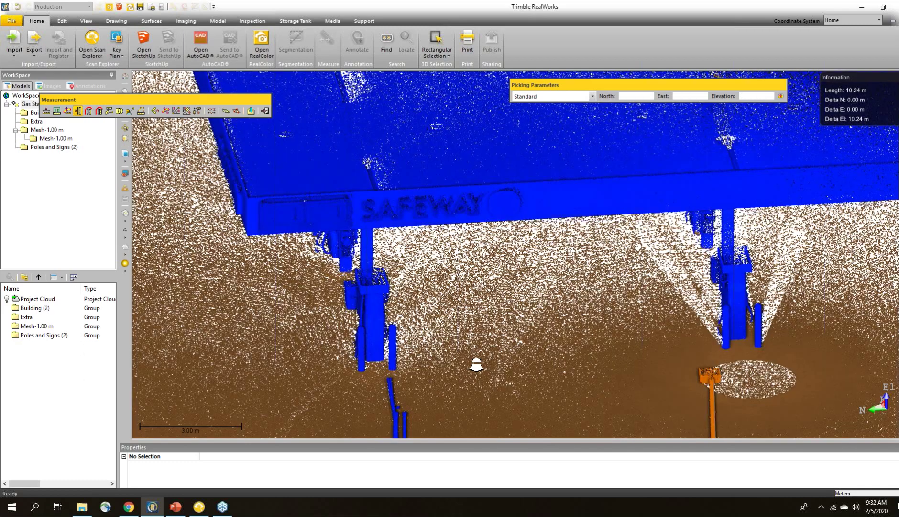
{"action": "left_click_drag", "start_coordinate": [476, 364], "coordinate": [454, 346]}
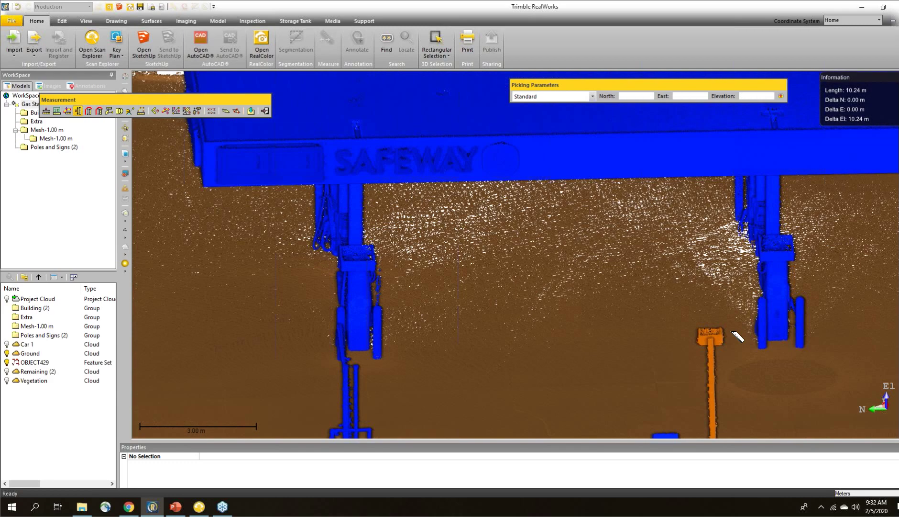
{"action": "left_click", "coordinate": [68, 111]}
{"action": "left_click", "coordinate": [383, 345]}
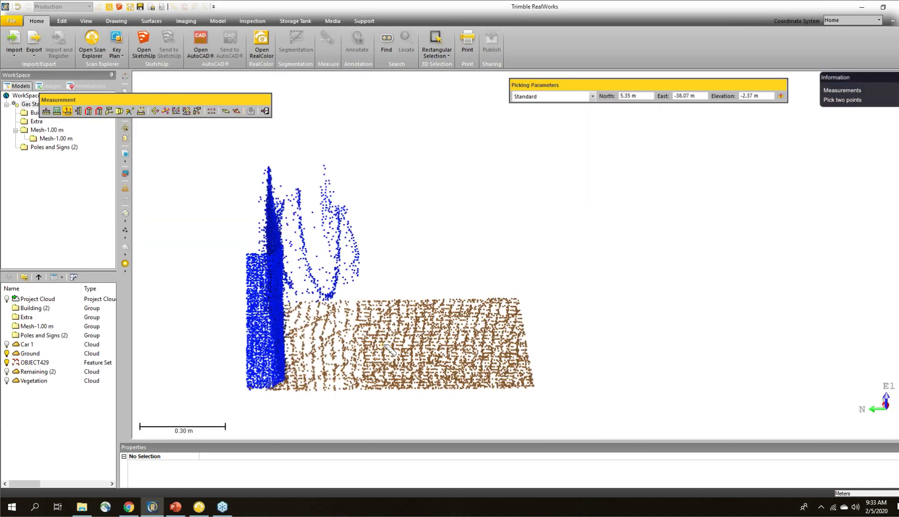
{"action": "left_click_drag", "start_coordinate": [382, 345], "coordinate": [307, 356]}
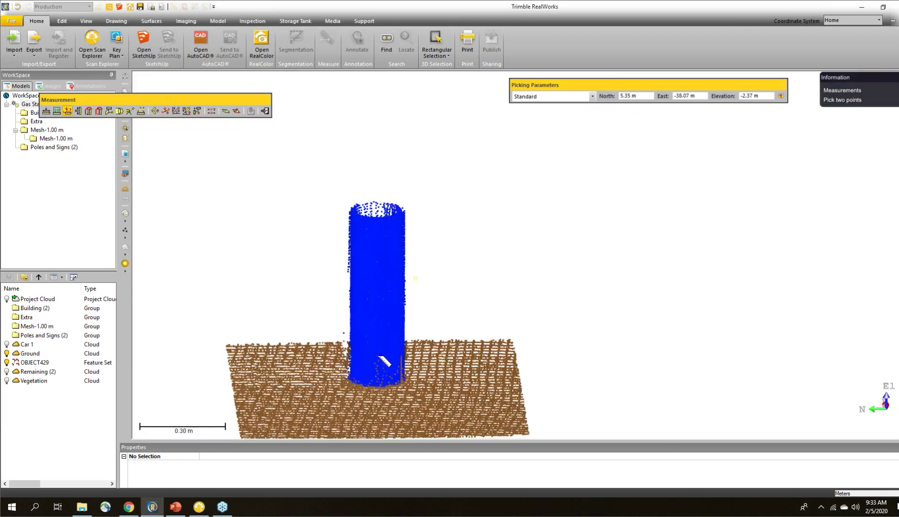
{"action": "scroll", "coordinate": [392, 344], "scroll_direction": "up", "scroll_amount": 2}
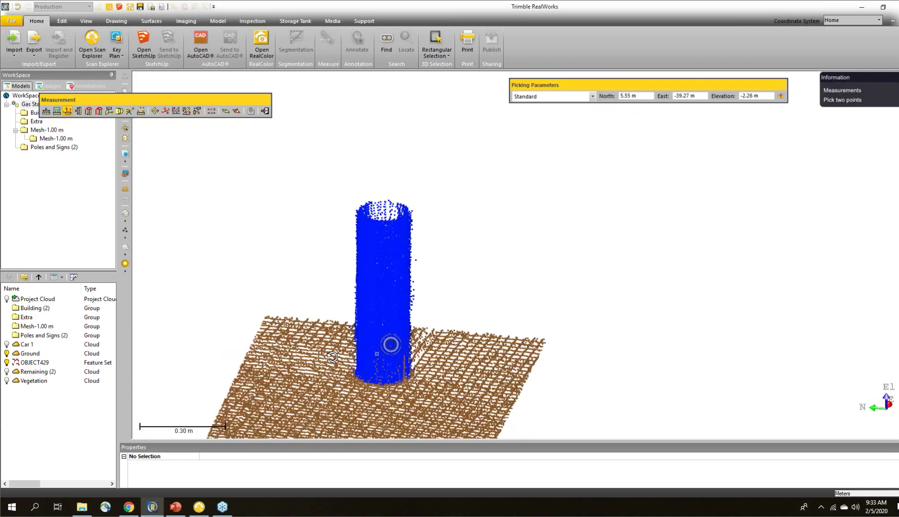
{"action": "left_click", "coordinate": [400, 373]}
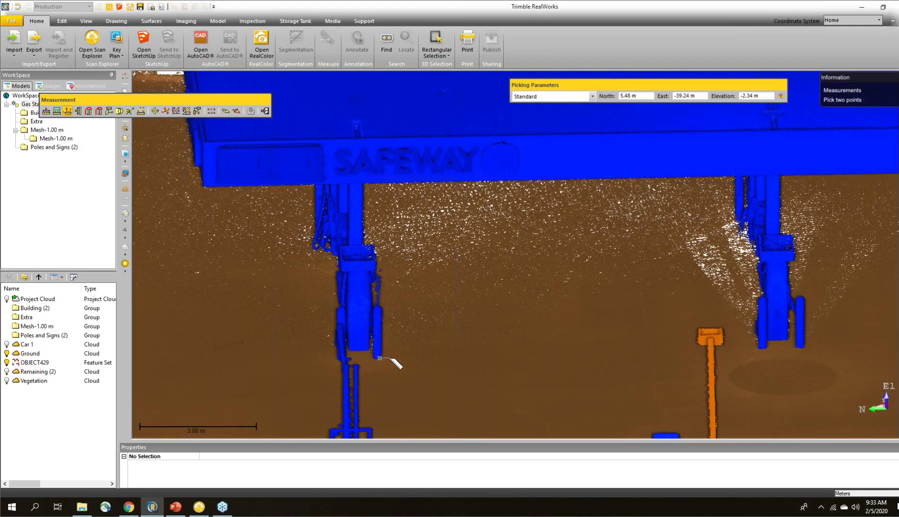
{"action": "left_click", "coordinate": [389, 357]}
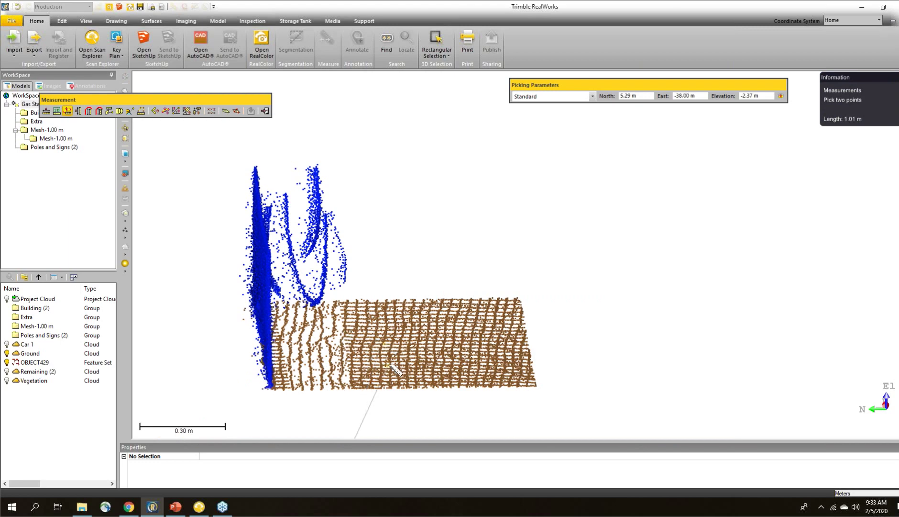
{"action": "scroll", "coordinate": [396, 369], "scroll_direction": "down", "scroll_amount": 5}
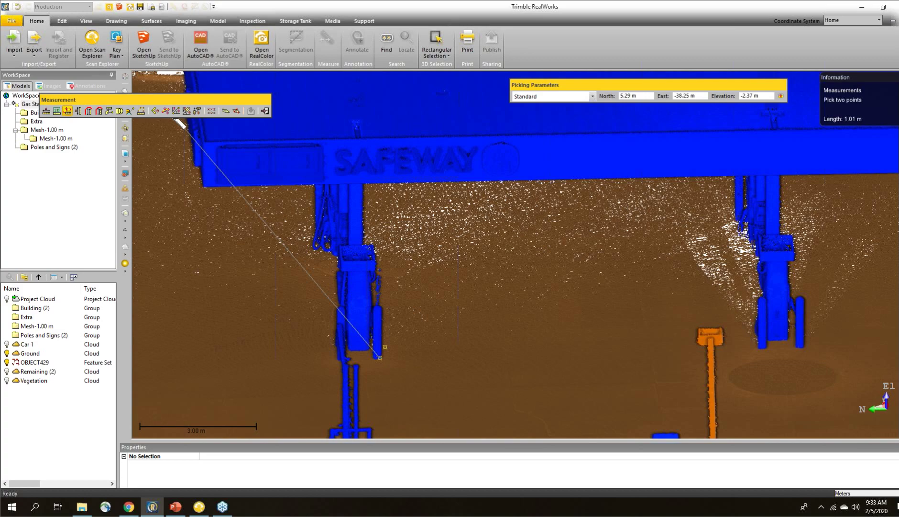
- Measure the horizontal distance between the facing bollards of two neighbouring fuel pumps under the Safeway canopy
{"action": "left_click", "coordinate": [68, 110]}
{"action": "left_click", "coordinate": [383, 342]}
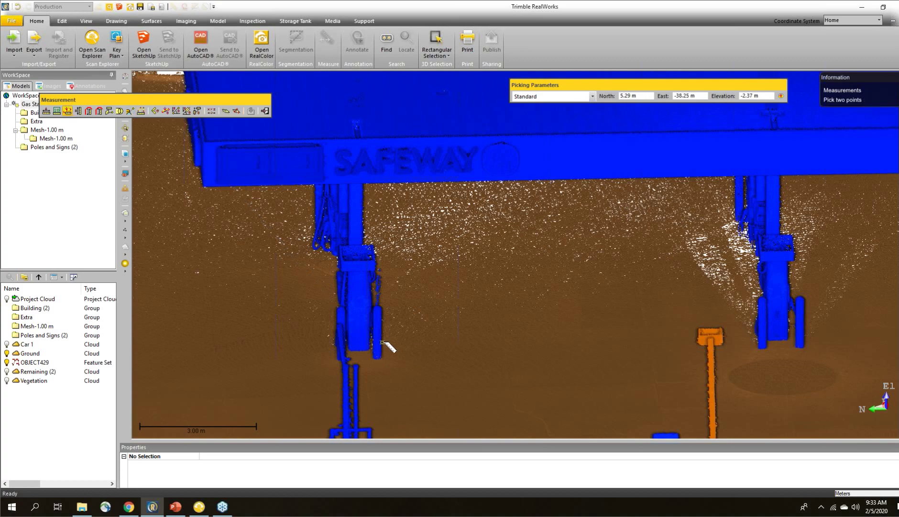
{"action": "scroll", "coordinate": [388, 355], "scroll_direction": "up", "scroll_amount": 5}
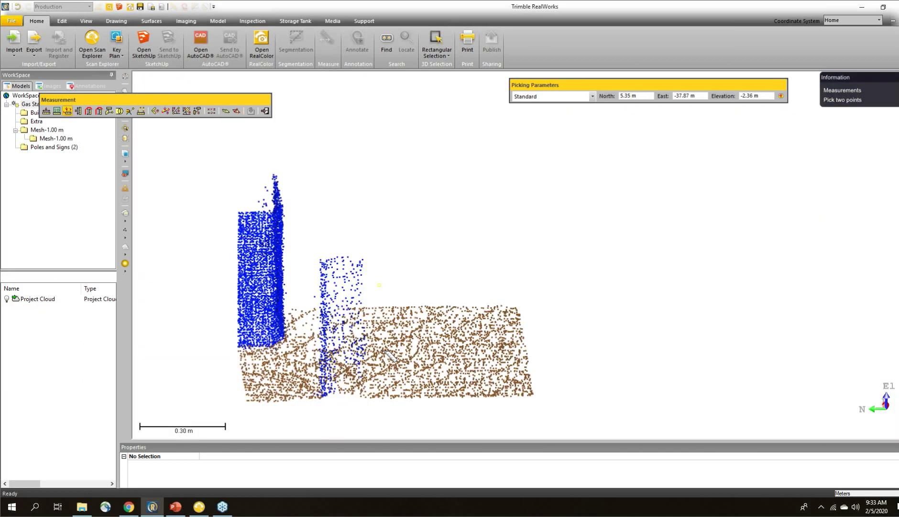
{"action": "mouse_move", "coordinate": [388, 355]}
{"action": "left_mouse_down"}
{"action": "mouse_move", "coordinate": [324, 353]}
{"action": "mouse_move", "coordinate": [291, 366]}
{"action": "left_mouse_up"}
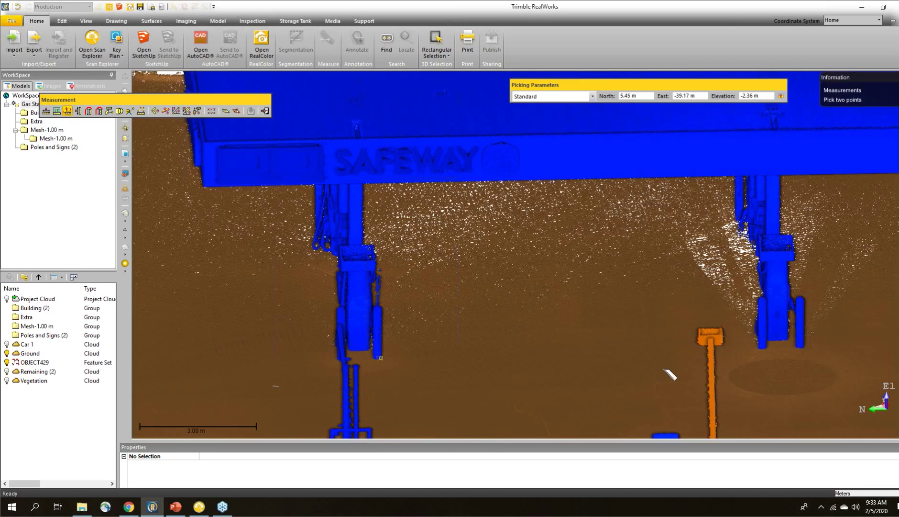
{"action": "left_click", "coordinate": [760, 344]}
{"action": "scroll", "coordinate": [759, 344], "scroll_direction": "up", "scroll_amount": 5}
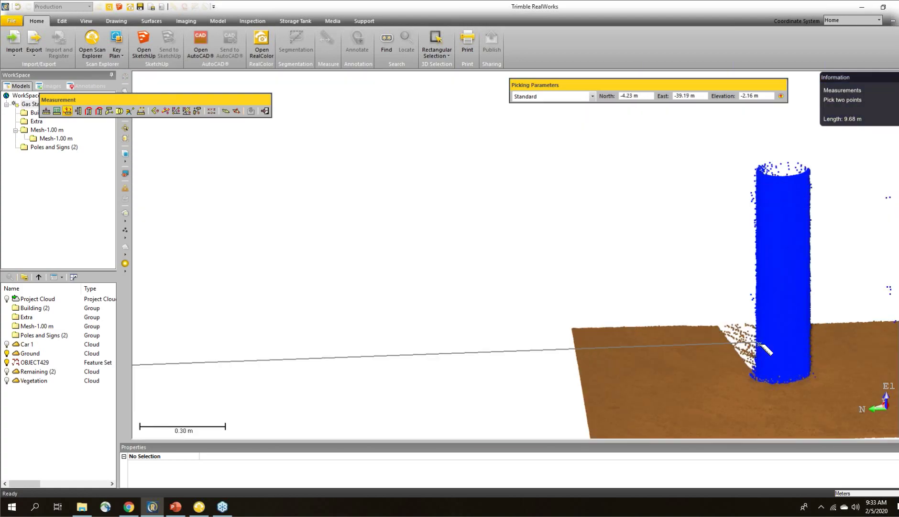
{"action": "scroll", "coordinate": [764, 349], "scroll_direction": "up", "scroll_amount": 3}
{"action": "left_click_drag", "start_coordinate": [759, 344], "coordinate": [752, 367]}
{"action": "left_click", "coordinate": [756, 367]}
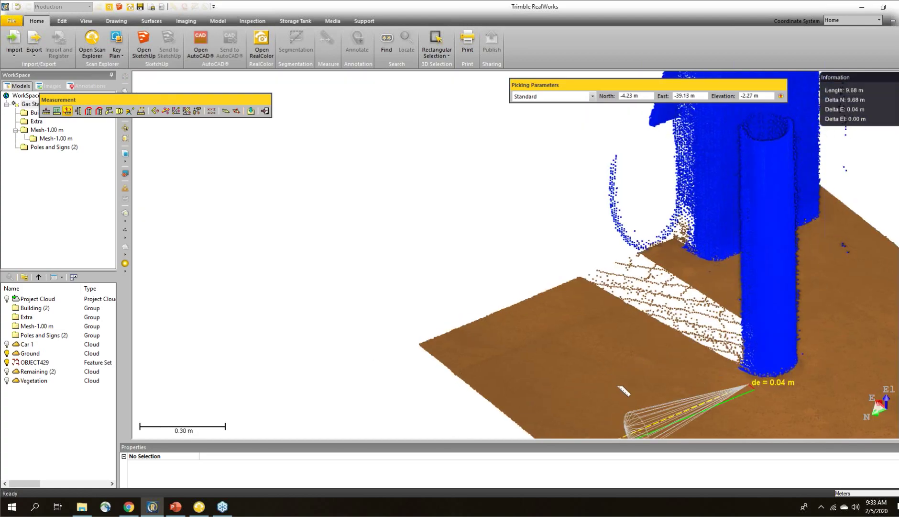
{"action": "scroll", "coordinate": [624, 393], "scroll_direction": "down", "scroll_amount": 8}
{"action": "left_click_drag", "start_coordinate": [628, 376], "coordinate": [875, 117]}
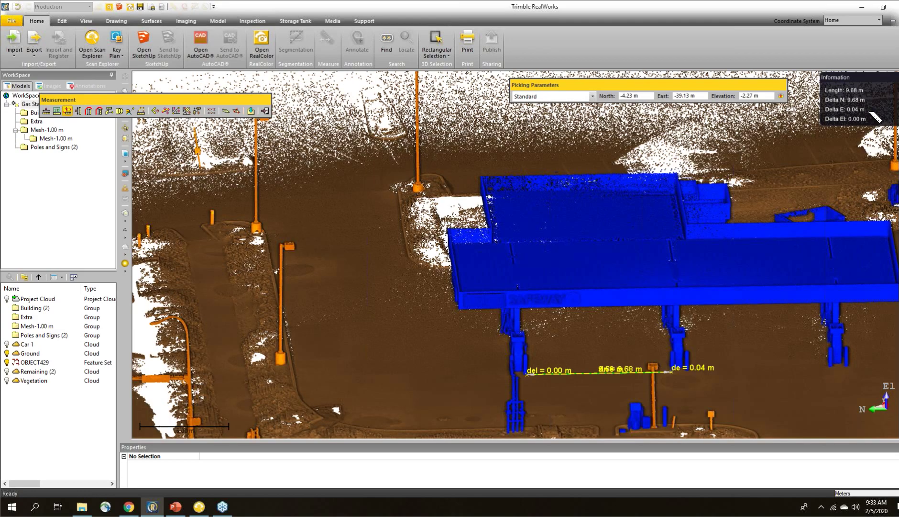
- Display the Car 1 cloud in the gas station scene
{"action": "middle_click_drag", "start_coordinate": [631, 361], "coordinate": [555, 324]}
{"action": "left_click_drag", "start_coordinate": [555, 324], "coordinate": [563, 326]}
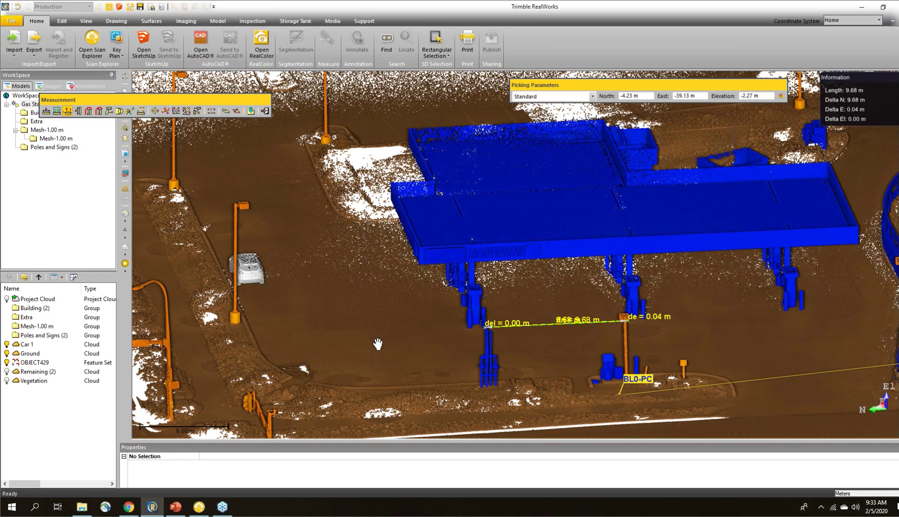
{"action": "middle_click_drag", "start_coordinate": [378, 343], "coordinate": [486, 402]}
- Measure the horizontal distance between the car's two front wheels at ground level
{"action": "scroll", "coordinate": [333, 330], "scroll_direction": "up", "scroll_amount": 5}
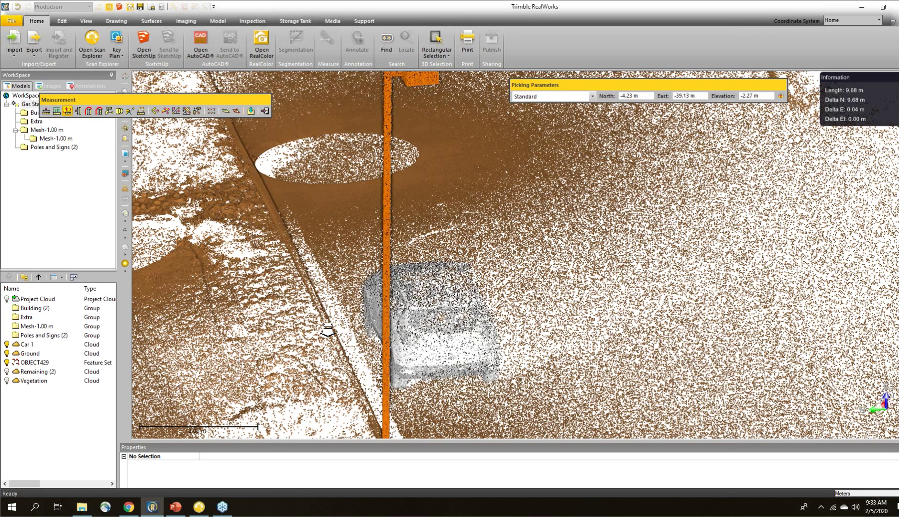
{"action": "left_click_drag", "start_coordinate": [328, 330], "coordinate": [390, 337]}
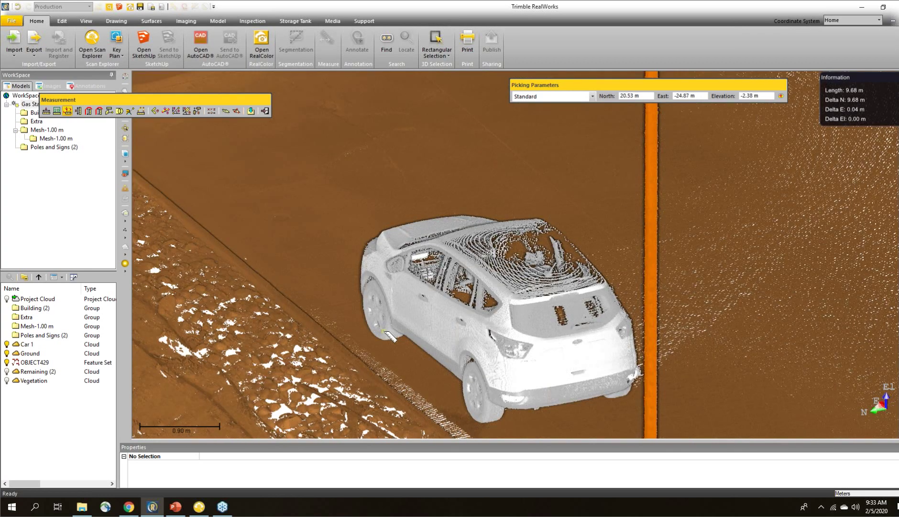
{"action": "left_click", "coordinate": [383, 331]}
{"action": "left_click", "coordinate": [371, 331]}
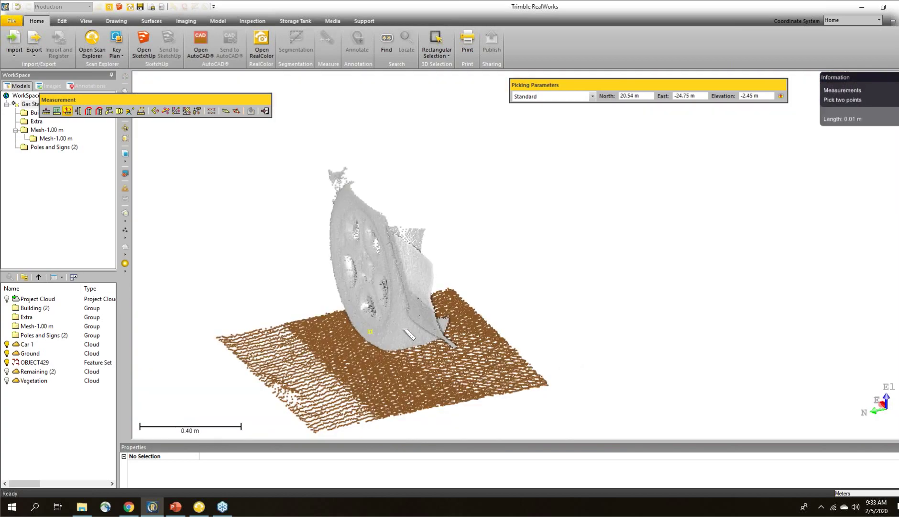
{"action": "scroll", "coordinate": [426, 332], "scroll_direction": "down", "scroll_amount": 3}
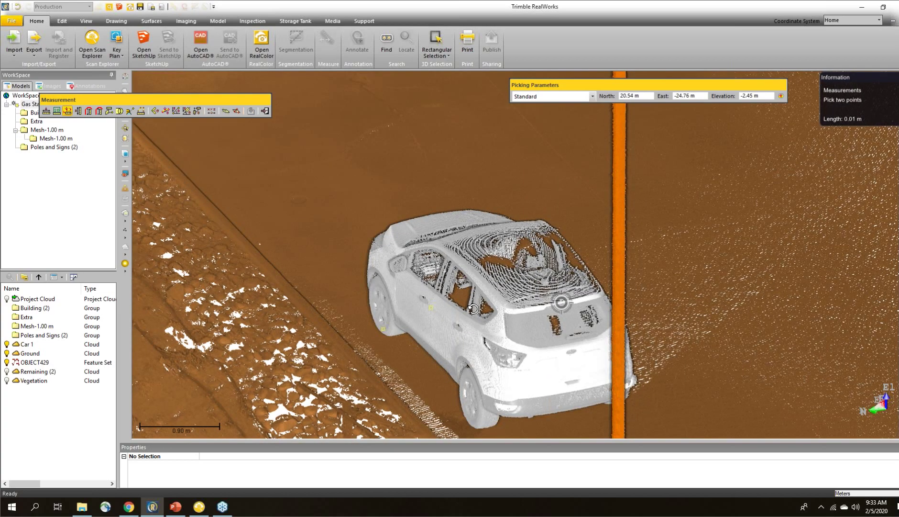
{"action": "left_click_drag", "start_coordinate": [474, 309], "coordinate": [764, 329]}
{"action": "left_click", "coordinate": [774, 301]}
{"action": "left_click", "coordinate": [782, 299]}
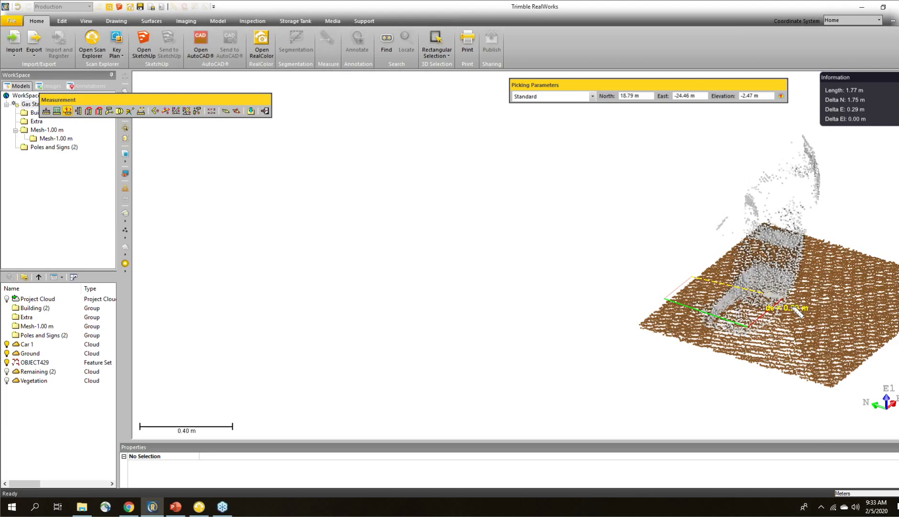
{"action": "scroll", "coordinate": [789, 324], "scroll_direction": "down", "scroll_amount": 3}
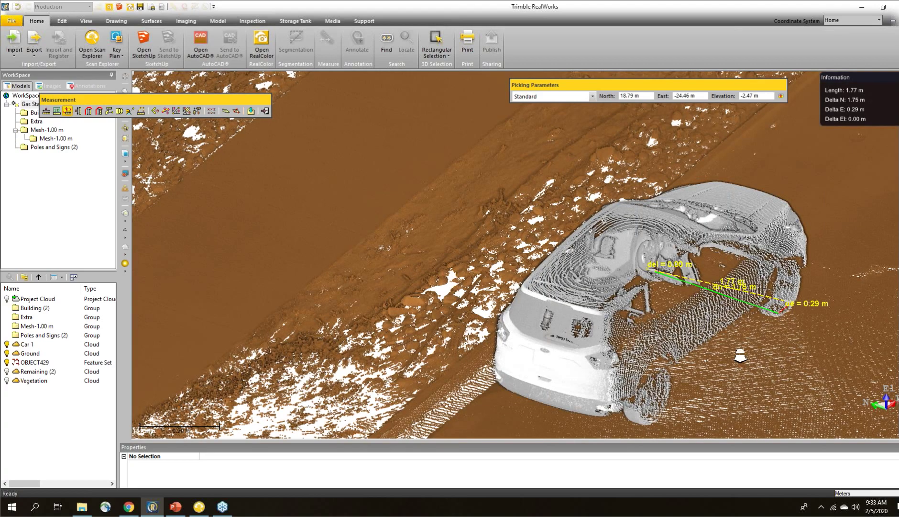
{"action": "scroll", "coordinate": [740, 356], "scroll_direction": "down", "scroll_amount": 3}
{"action": "scroll", "coordinate": [740, 311], "scroll_direction": "down", "scroll_amount": 2}
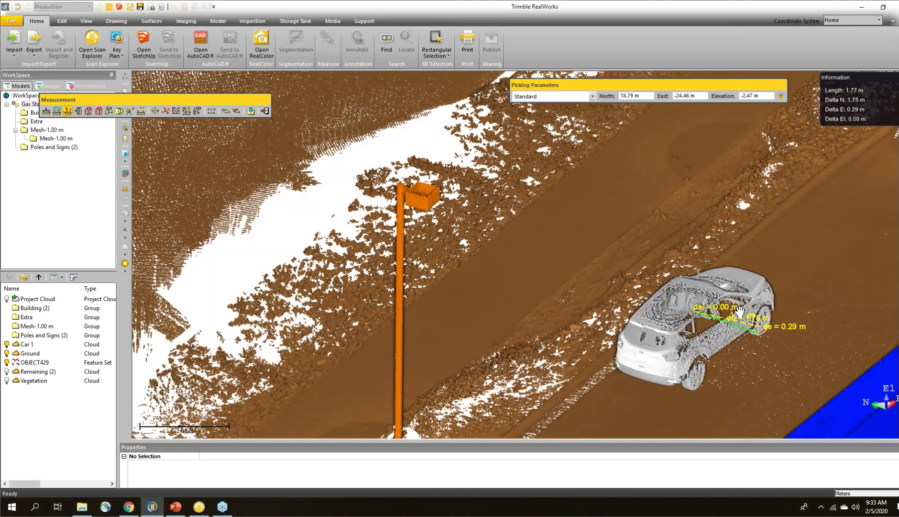
{"action": "scroll", "coordinate": [740, 311], "scroll_direction": "down", "scroll_amount": 3}
{"action": "middle_click_drag", "start_coordinate": [740, 311], "coordinate": [368, 172]}
{"action": "left_click_drag", "start_coordinate": [548, 359], "coordinate": [621, 353]}
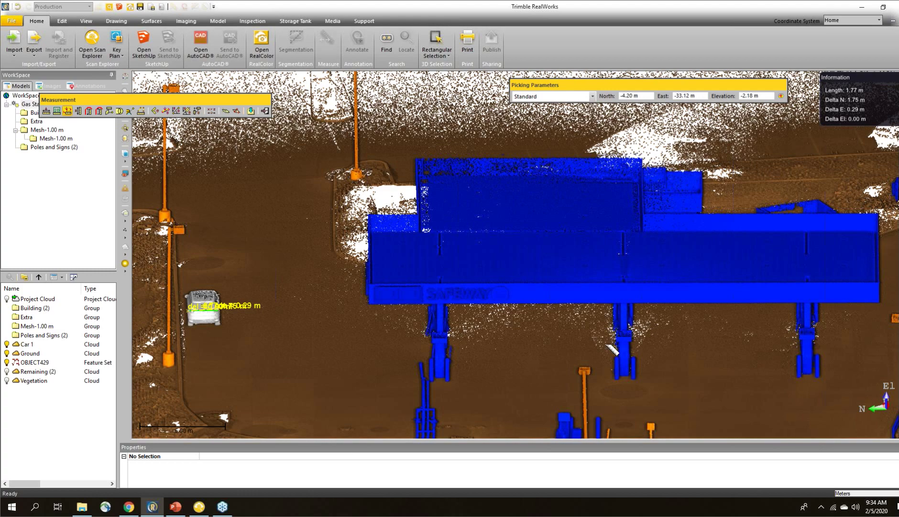
- Close the measurement tool and bring the entire gas station into an oblique overview
{"action": "scroll", "coordinate": [610, 331], "scroll_direction": "down", "scroll_amount": 5}
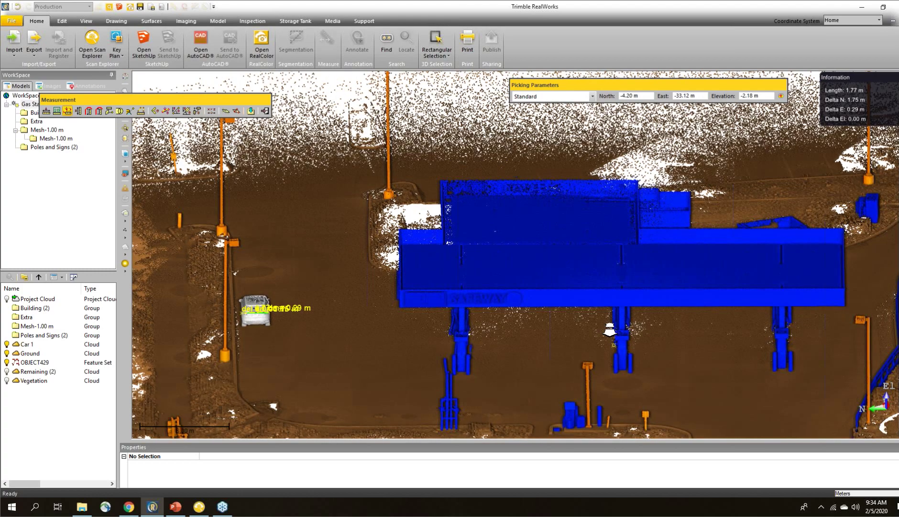
{"action": "left_click_drag", "start_coordinate": [549, 299], "coordinate": [604, 321]}
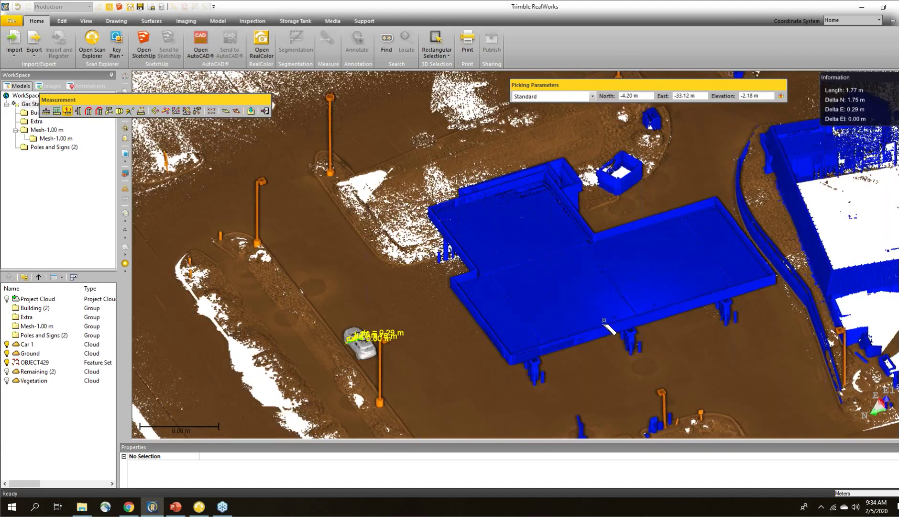
{"action": "middle_click_drag", "start_coordinate": [604, 322], "coordinate": [601, 280]}
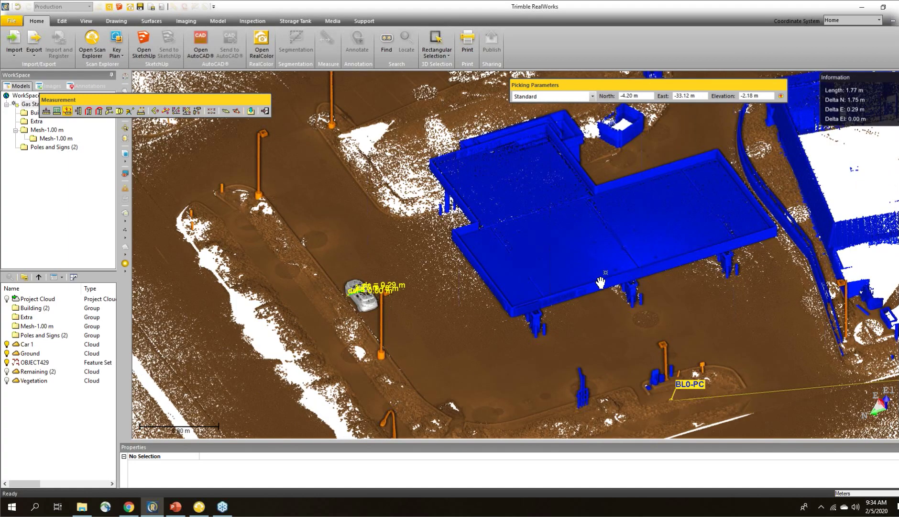
{"action": "left_click", "coordinate": [265, 111]}
{"action": "left_click_drag", "start_coordinate": [536, 327], "coordinate": [558, 316]}
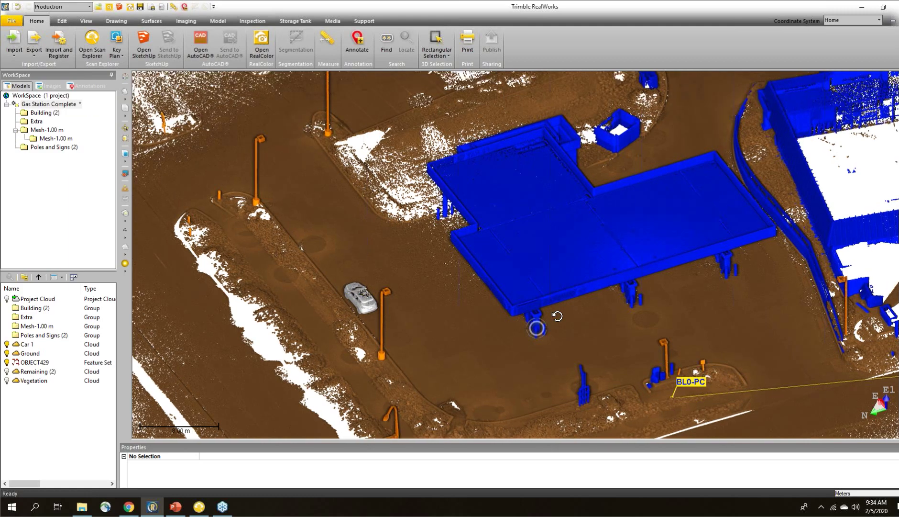
- Display the geometry of the Mesh-1.00 m group and set the geometry rendering to Textured
{"action": "right_click", "coordinate": [28, 327]}
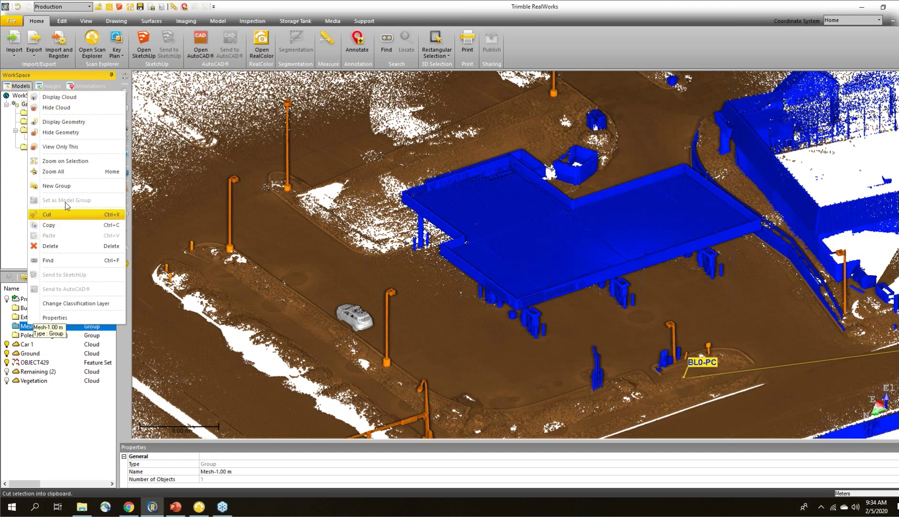
{"action": "left_click", "coordinate": [68, 122]}
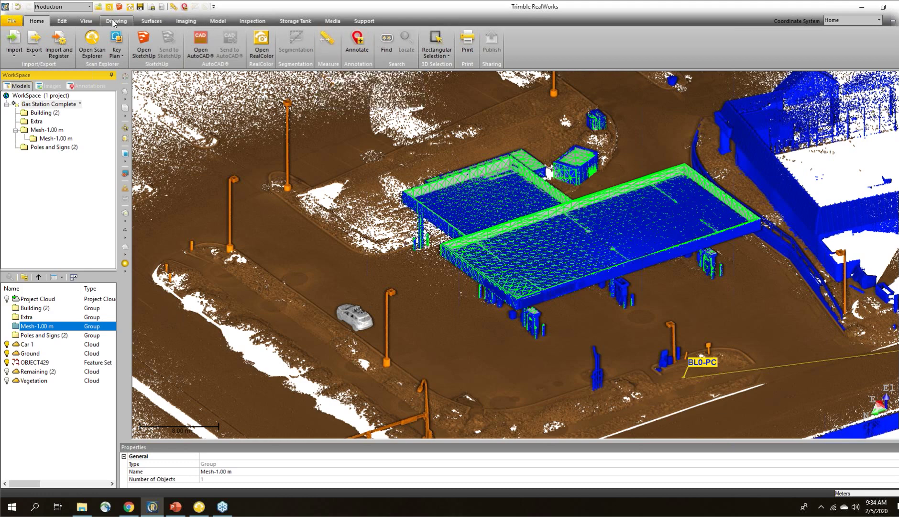
{"action": "left_click", "coordinate": [87, 21]}
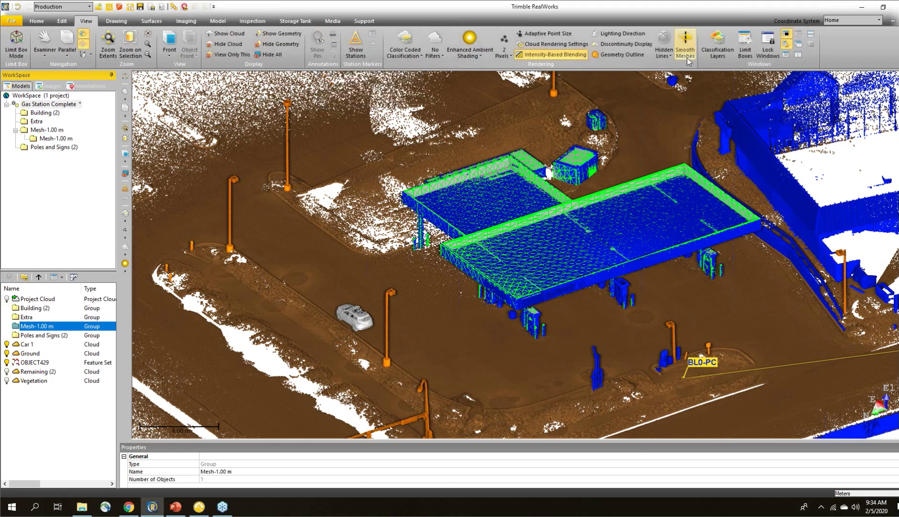
{"action": "left_click", "coordinate": [671, 56]}
{"action": "left_click", "coordinate": [686, 110]}
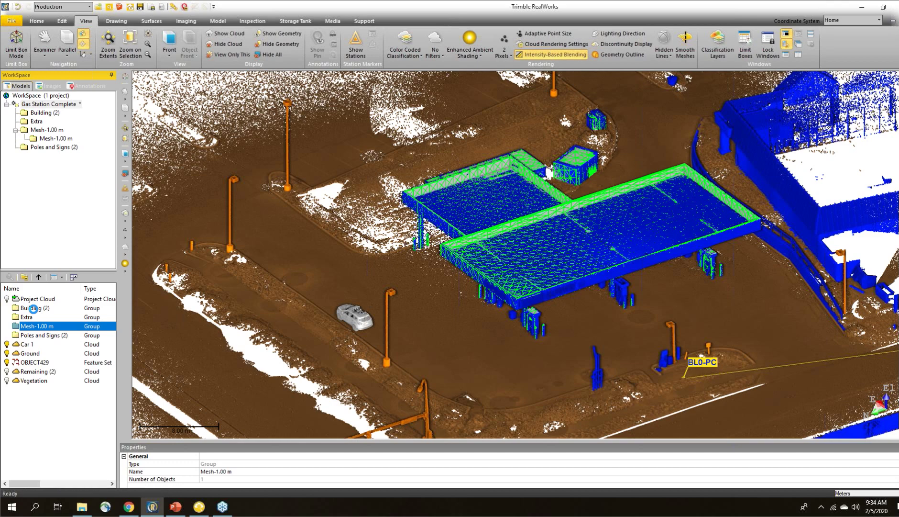
- Hide the point clouds of the Building (2) group around the textured mesh
{"action": "left_click", "coordinate": [33, 308]}
{"action": "right_click", "coordinate": [33, 308]}
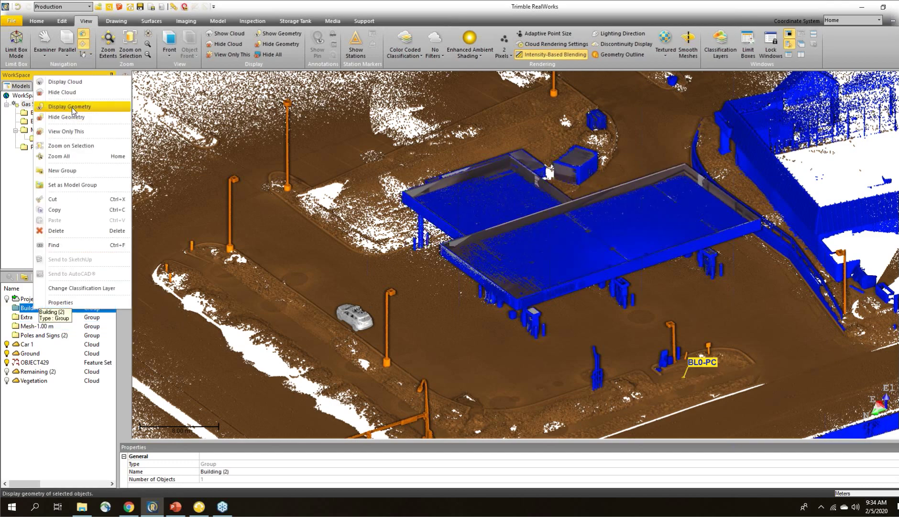
{"action": "left_click", "coordinate": [65, 92]}
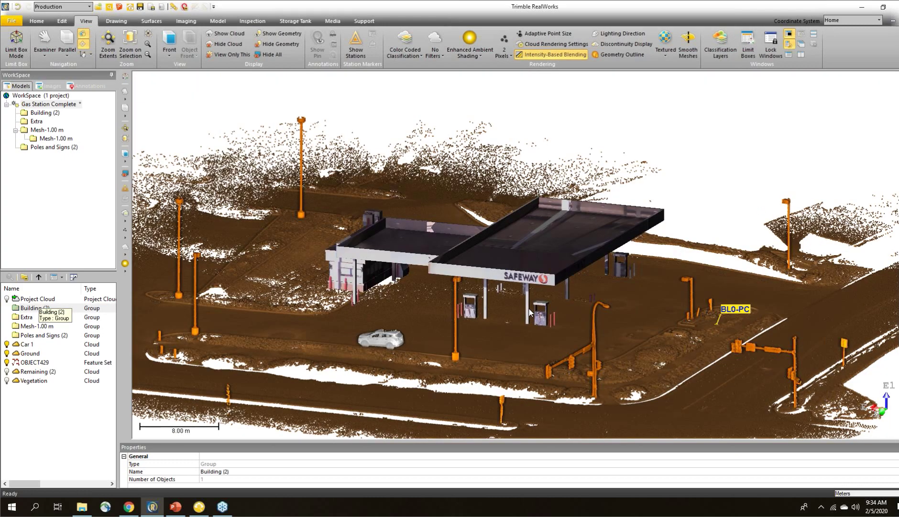
- Examine the textured Safeway canopy mesh, including its signs, roof, columns, pumps and bollards, from several angles
{"action": "scroll", "coordinate": [529, 310], "scroll_direction": "up", "scroll_amount": 5}
{"action": "left_click_drag", "start_coordinate": [565, 294], "coordinate": [545, 306]}
{"action": "left_click_drag", "start_coordinate": [441, 370], "coordinate": [457, 334]}
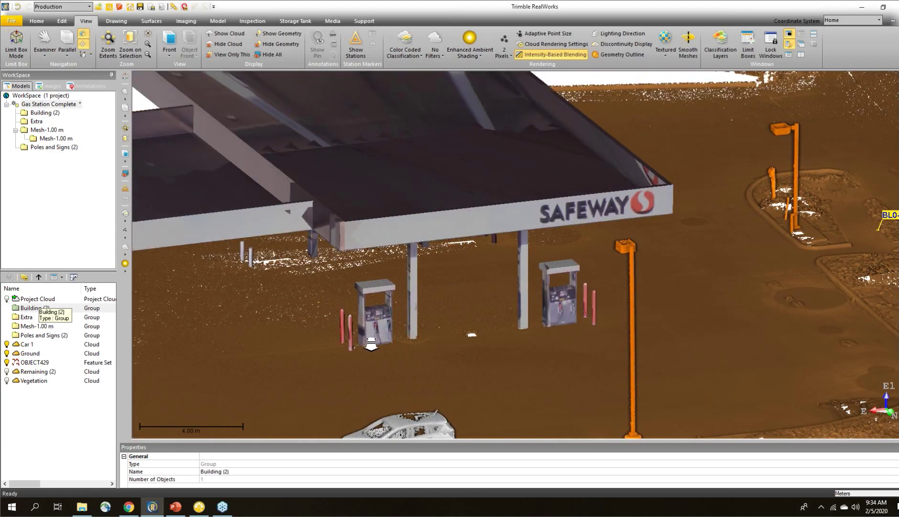
{"action": "scroll", "coordinate": [372, 342], "scroll_direction": "up", "scroll_amount": 2}
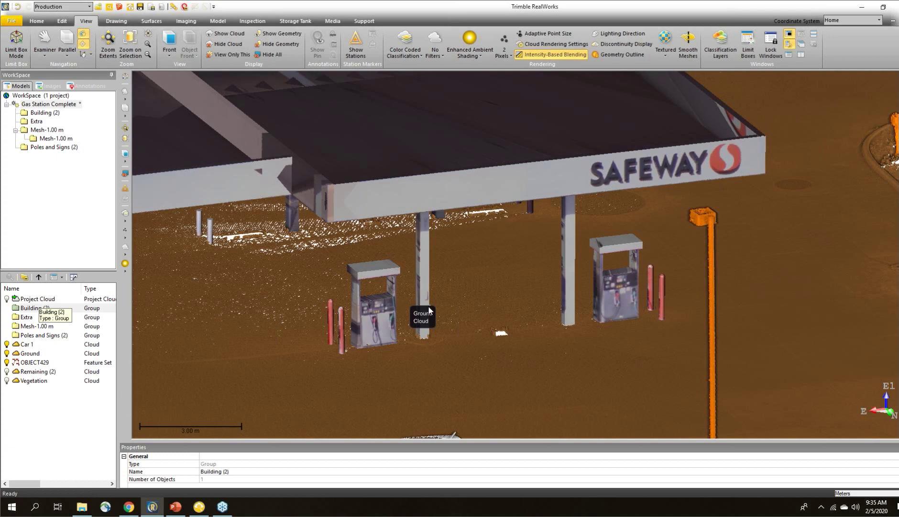
{"action": "left_click_drag", "start_coordinate": [425, 301], "coordinate": [553, 341]}
{"action": "scroll", "coordinate": [552, 341], "scroll_direction": "down", "scroll_amount": 3}
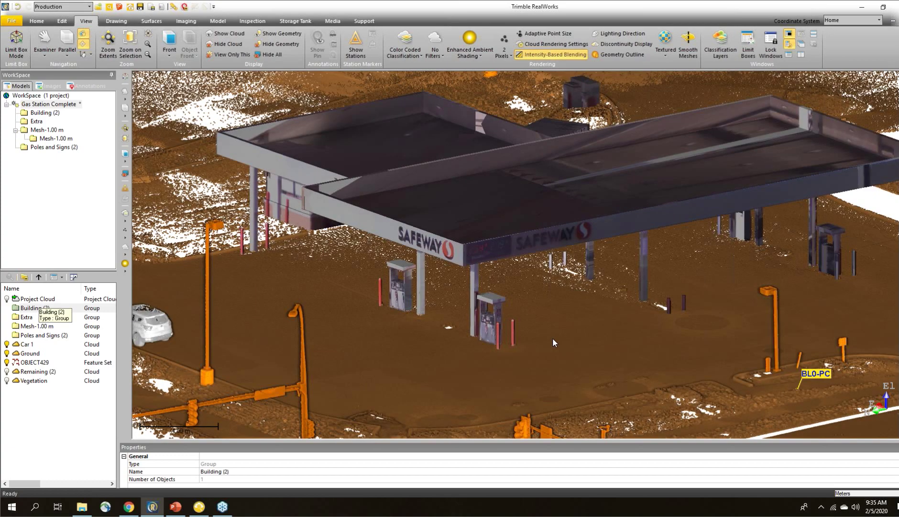
{"action": "left_click_drag", "start_coordinate": [528, 264], "coordinate": [539, 209]}
{"action": "left_click_drag", "start_coordinate": [584, 209], "coordinate": [636, 291]}
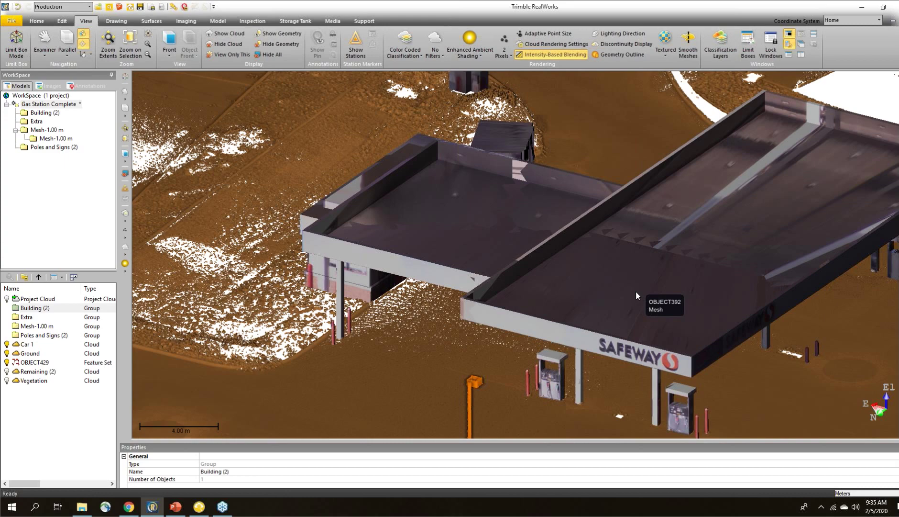
{"action": "middle_click_drag", "start_coordinate": [677, 297], "coordinate": [625, 278]}
{"action": "scroll", "coordinate": [627, 278], "scroll_direction": "down", "scroll_amount": 3}
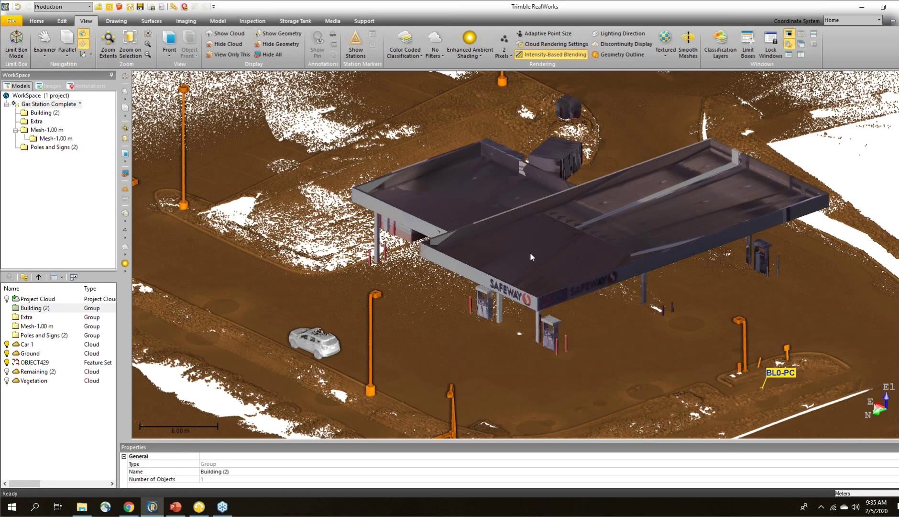
- Start a Cutting Plane on the Ground cloud, set its normal along the elevation axis, and enlarge the 3D view
{"action": "left_click", "coordinate": [119, 22]}
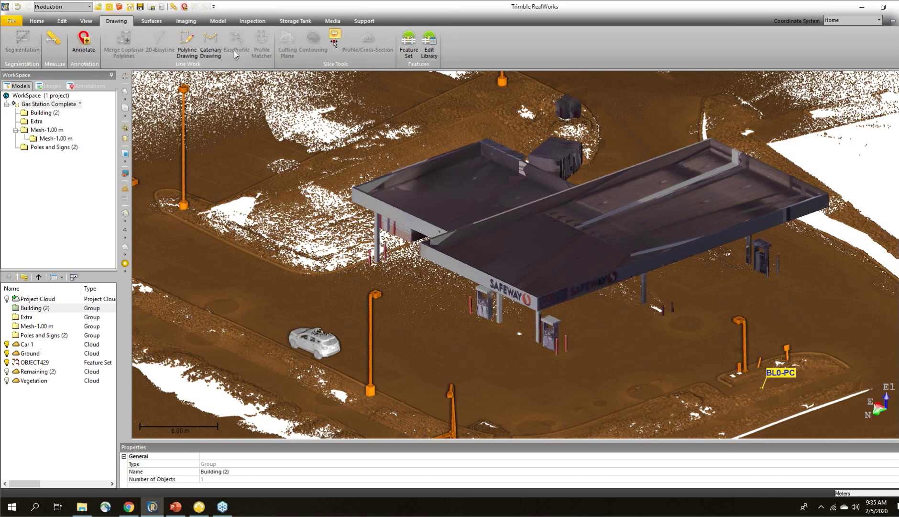
{"action": "left_click", "coordinate": [267, 289]}
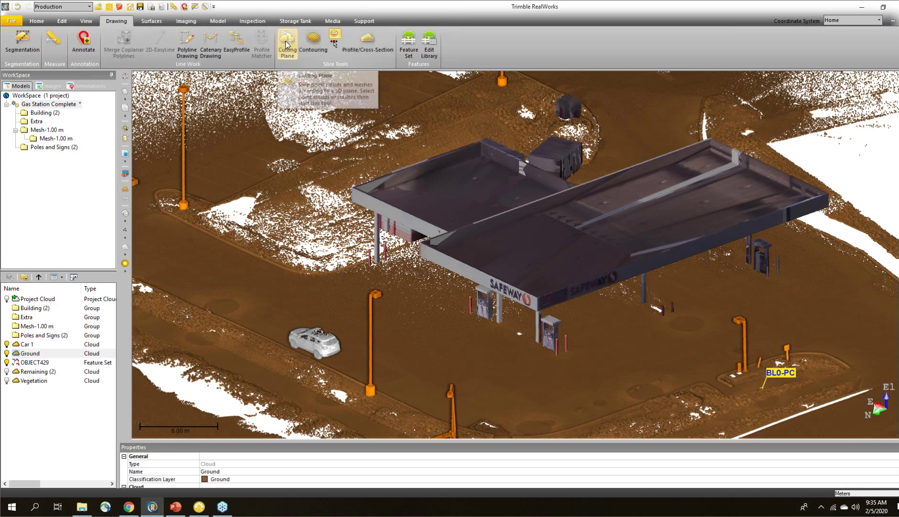
{"action": "left_click", "coordinate": [286, 44]}
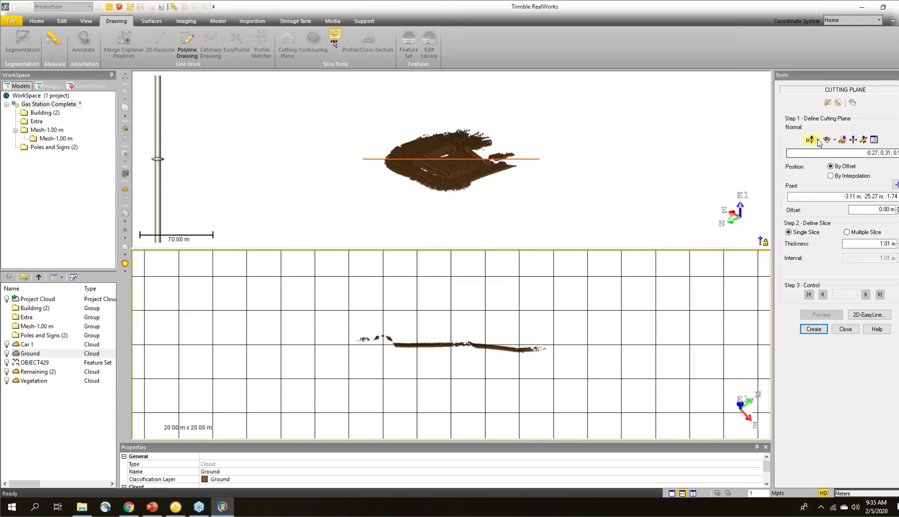
{"action": "left_click", "coordinate": [818, 140]}
{"action": "left_click", "coordinate": [827, 173]}
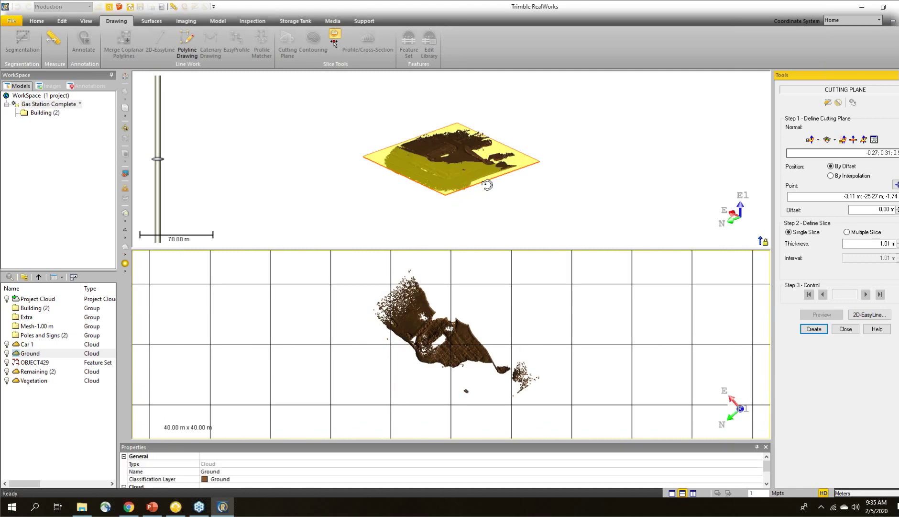
{"action": "scroll", "coordinate": [445, 183], "scroll_direction": "up", "scroll_amount": 4}
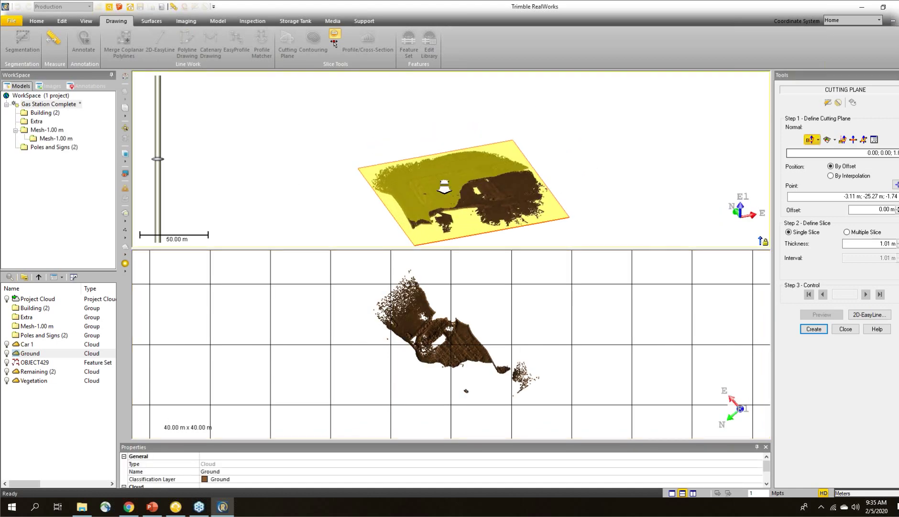
{"action": "left_click_drag", "start_coordinate": [443, 271], "coordinate": [442, 349]}
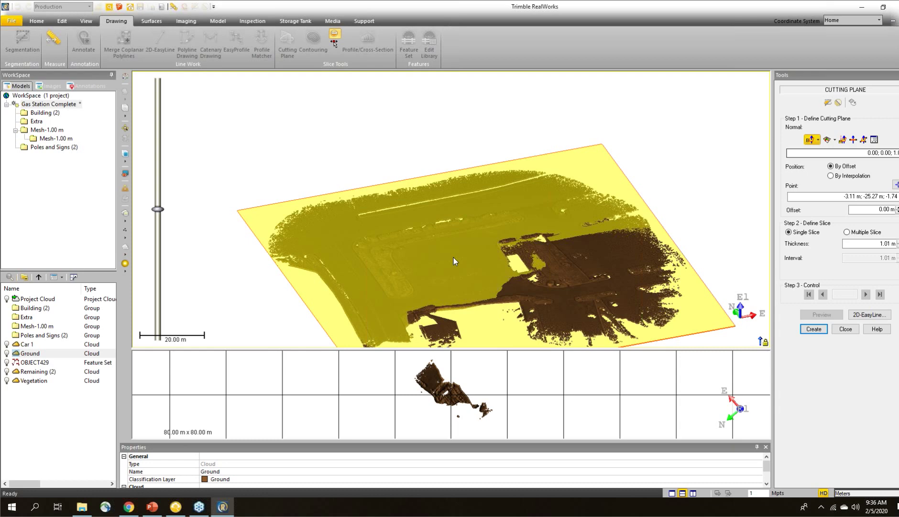
- Lower the Ground cloud's cutting plane in stages to an offset of -1.16 m, checking it against the building cloud
{"action": "left_click_drag", "start_coordinate": [156, 210], "coordinate": [159, 221]}
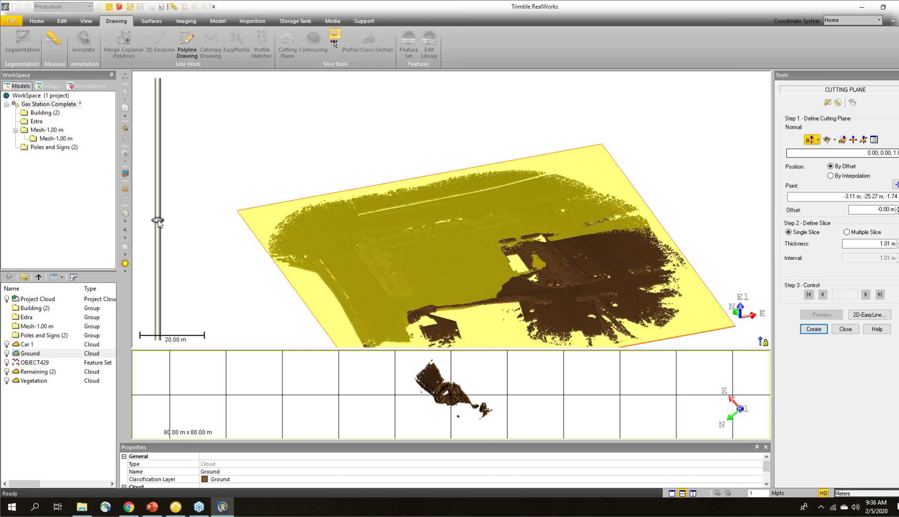
{"action": "left_click_drag", "start_coordinate": [157, 237], "coordinate": [156, 246]}
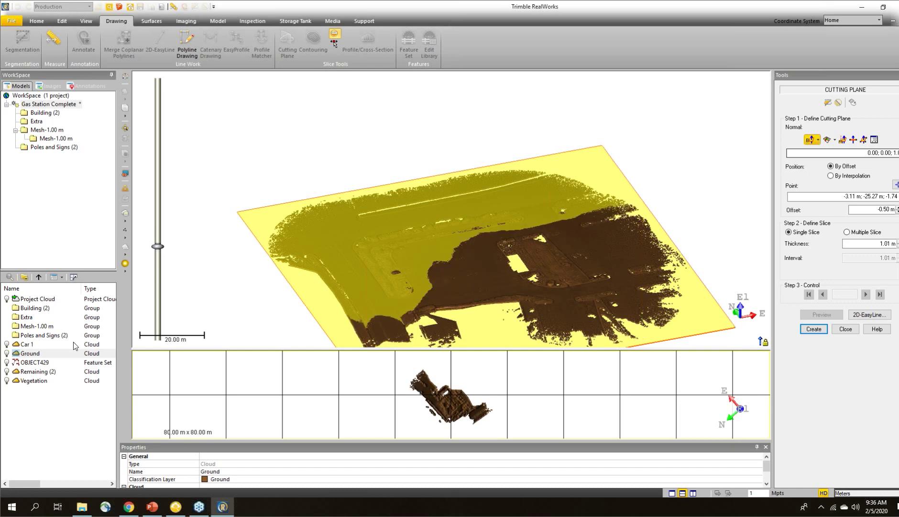
{"action": "double_click", "coordinate": [32, 309]}
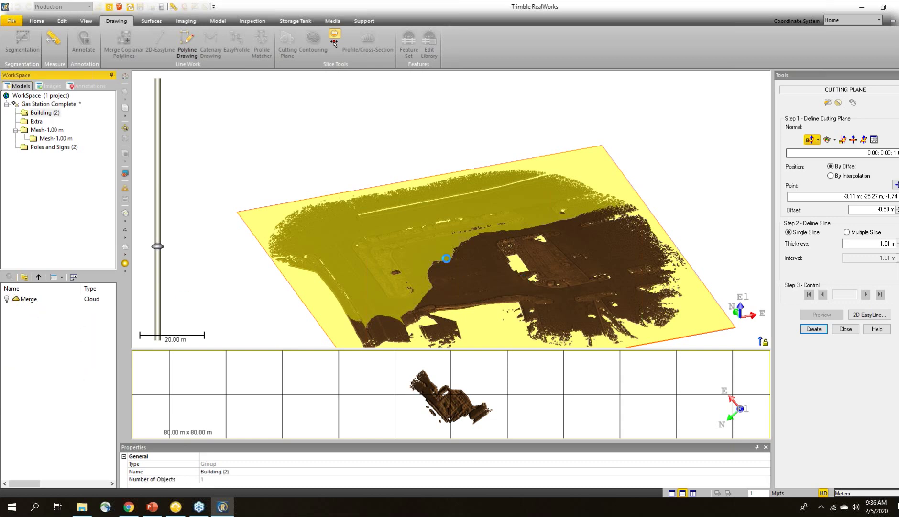
{"action": "left_click", "coordinate": [461, 273]}
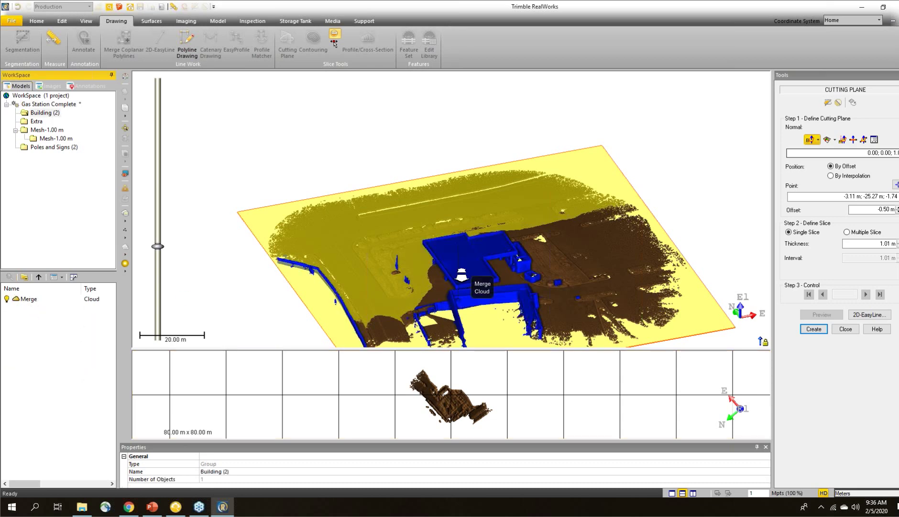
{"action": "scroll", "coordinate": [462, 272], "scroll_direction": "up", "scroll_amount": 3}
{"action": "scroll", "coordinate": [521, 231], "scroll_direction": "up", "scroll_amount": 3}
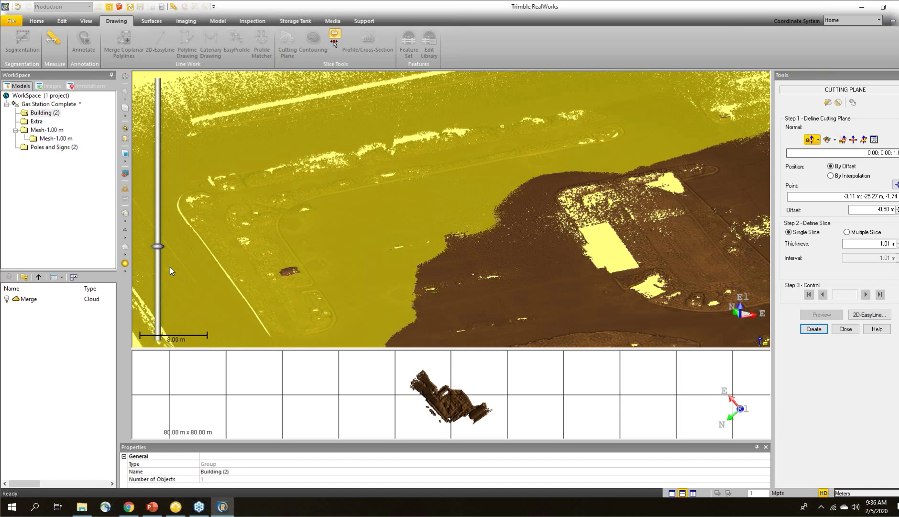
{"action": "left_click_drag", "start_coordinate": [160, 258], "coordinate": [158, 266]}
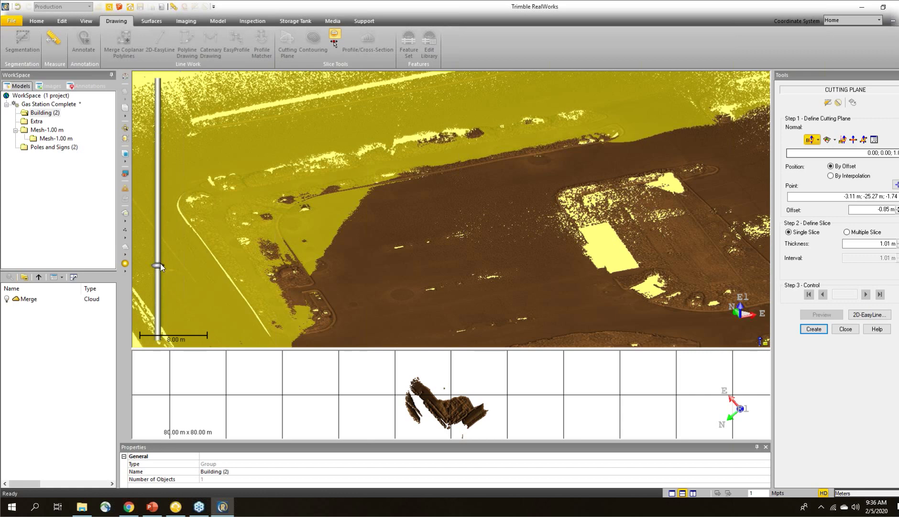
{"action": "left_click_drag", "start_coordinate": [158, 274], "coordinate": [158, 278]}
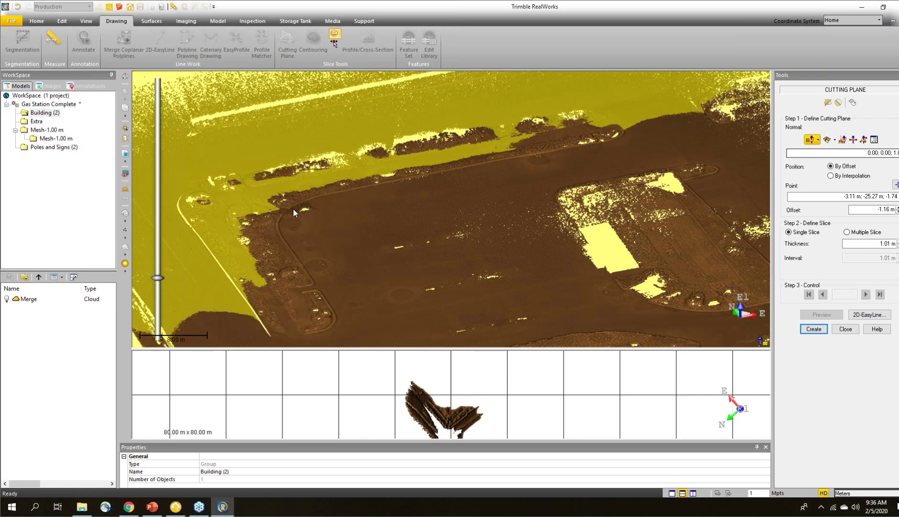
{"action": "left_click_drag", "start_coordinate": [287, 218], "coordinate": [287, 220]}
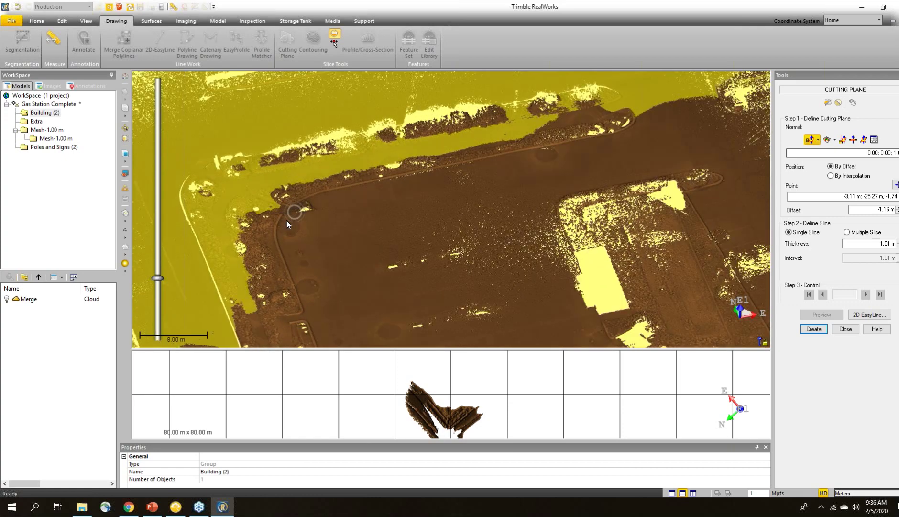
- Display all project annotations in the 3D view and show the Drain (2) annotation's properties in an enlarged properties area
{"action": "left_click", "coordinate": [96, 87]}
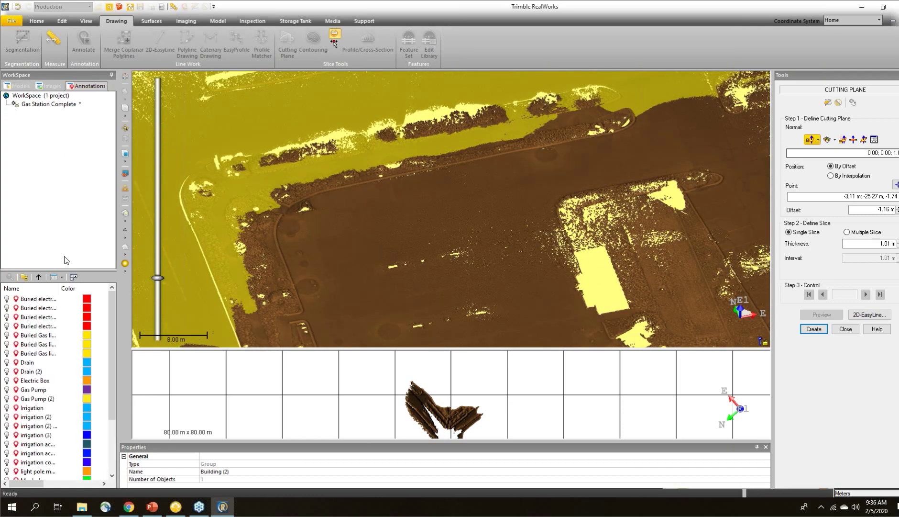
{"action": "key", "text": "ctrl+a"}
{"action": "left_click", "coordinate": [7, 298]}
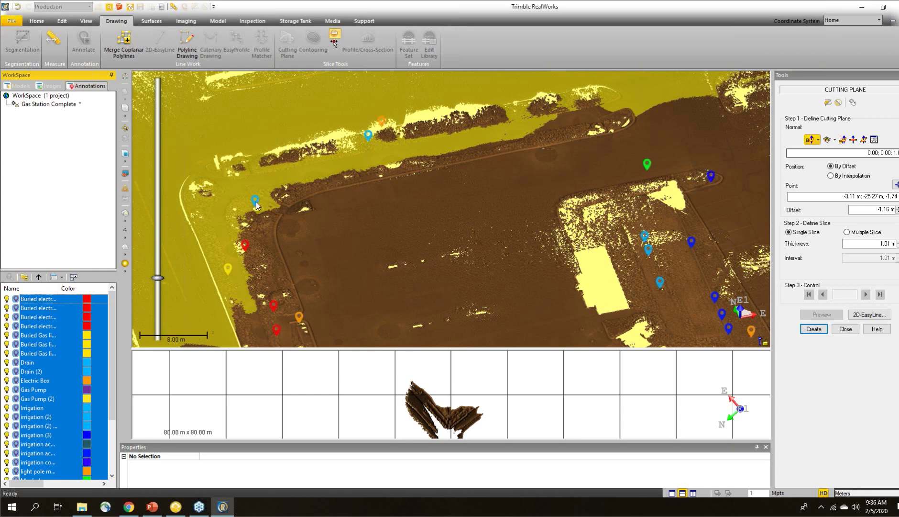
{"action": "mouse_move", "coordinate": [256, 205]}
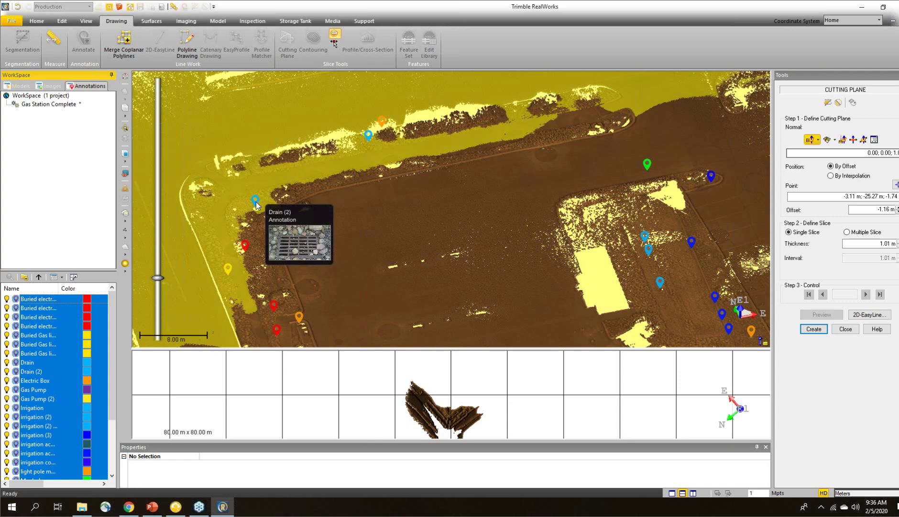
{"action": "left_click", "coordinate": [256, 202]}
{"action": "left_click_drag", "start_coordinate": [401, 441], "coordinate": [401, 193]}
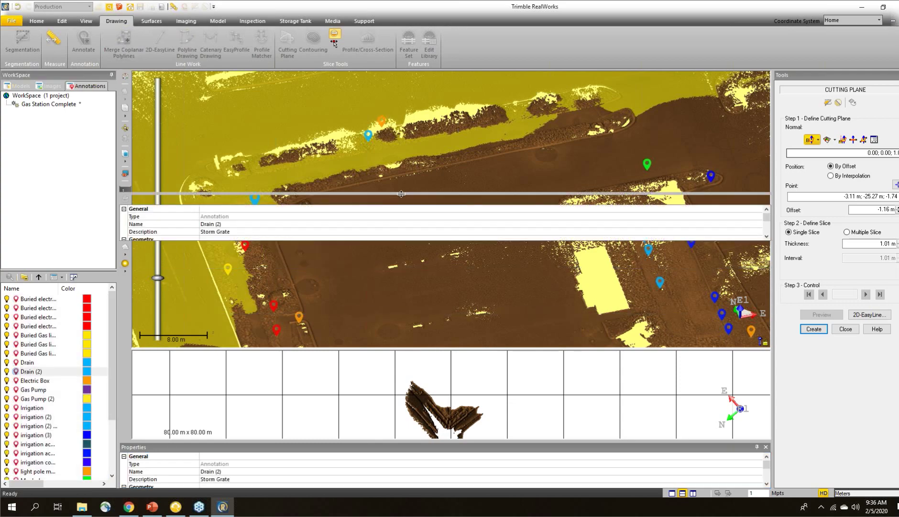
{"action": "left_click_drag", "start_coordinate": [484, 192], "coordinate": [454, 410]}
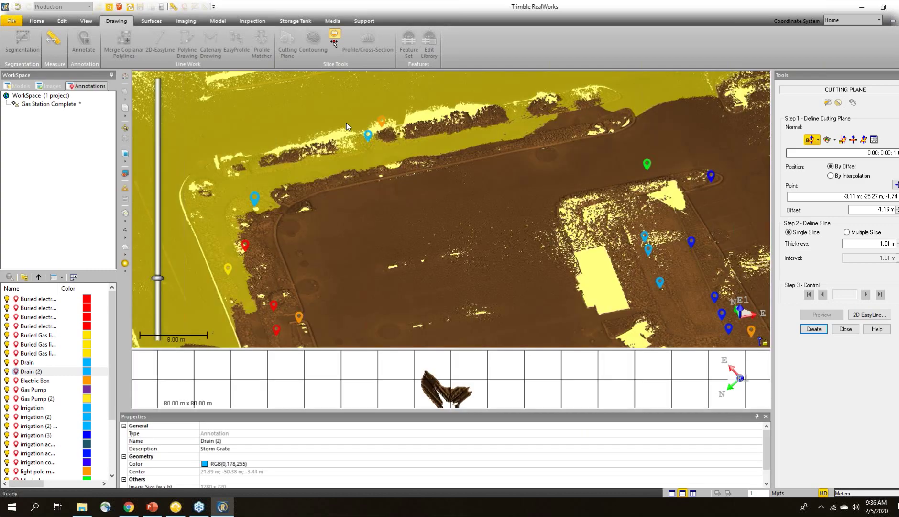
- Examine the sliced ground around the Drain (2) annotation and across the site, and close the Cutting Plane without creating a slice
{"action": "scroll", "coordinate": [295, 197], "scroll_direction": "up", "scroll_amount": 4}
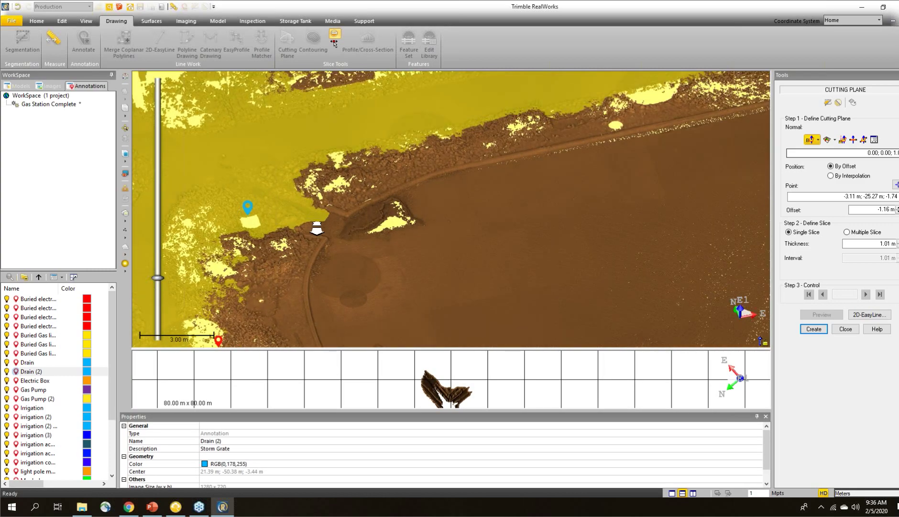
{"action": "scroll", "coordinate": [316, 228], "scroll_direction": "up", "scroll_amount": 3}
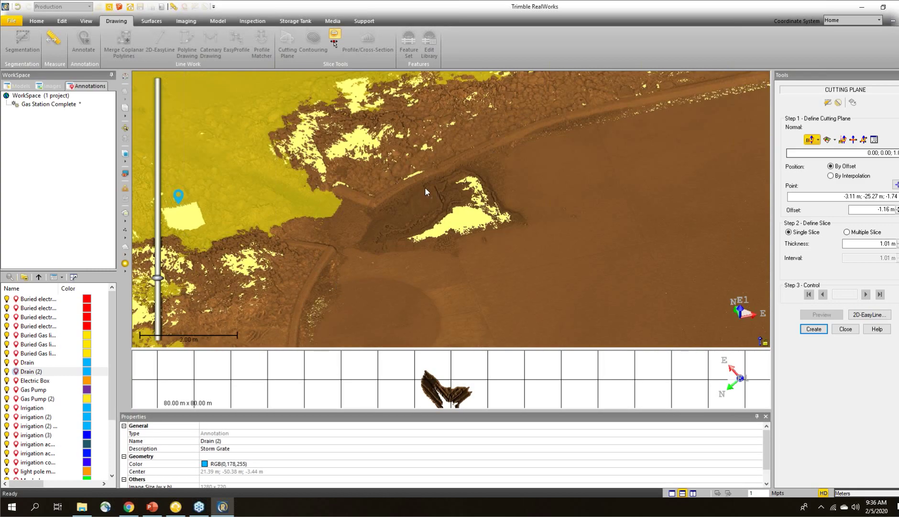
{"action": "middle_click_drag", "start_coordinate": [280, 215], "coordinate": [333, 210]}
{"action": "scroll", "coordinate": [333, 211], "scroll_direction": "down", "scroll_amount": 10}
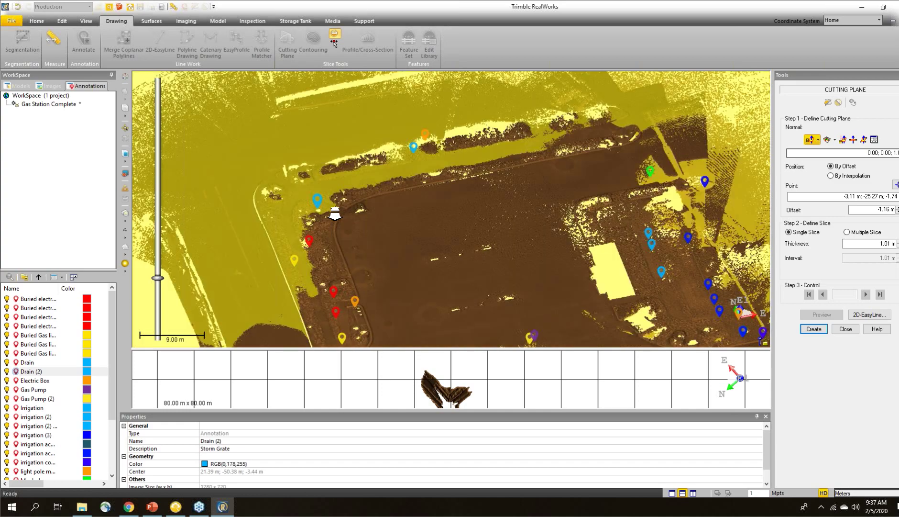
{"action": "left_click_drag", "start_coordinate": [418, 214], "coordinate": [429, 216]}
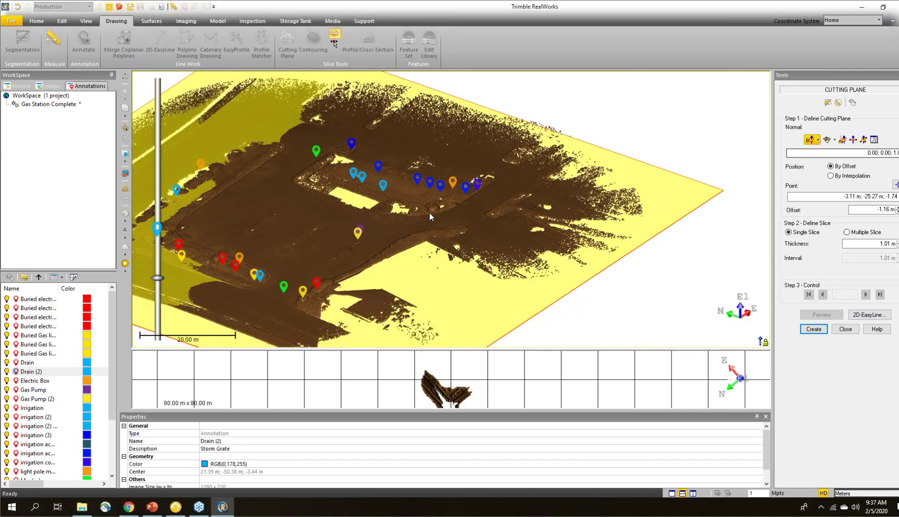
{"action": "left_click", "coordinate": [853, 329]}
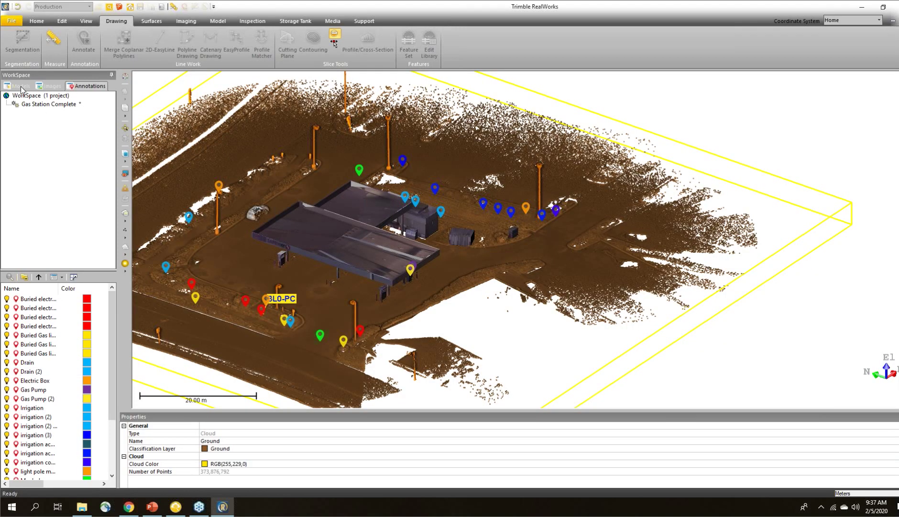
- Display only the Merge cloud of the Building (2) group from the project models
{"action": "left_click", "coordinate": [20, 87]}
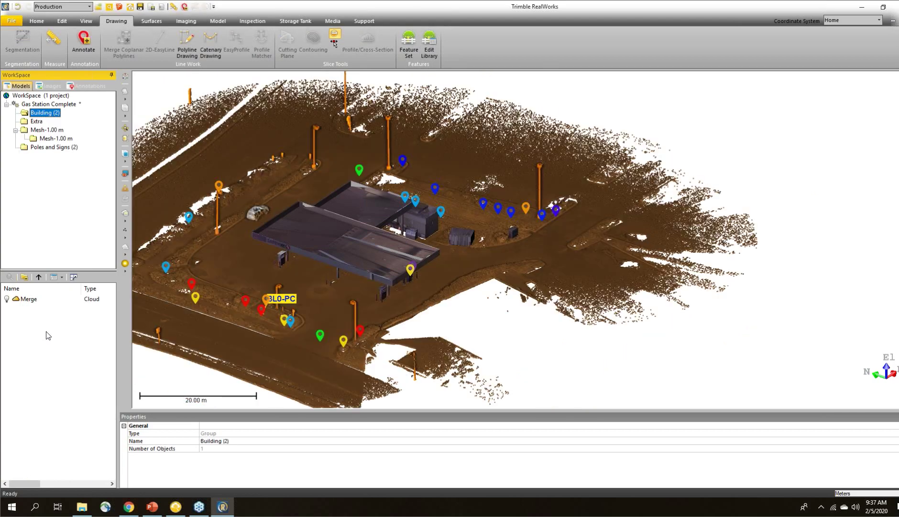
{"action": "left_click", "coordinate": [8, 299]}
{"action": "left_click", "coordinate": [7, 300]}
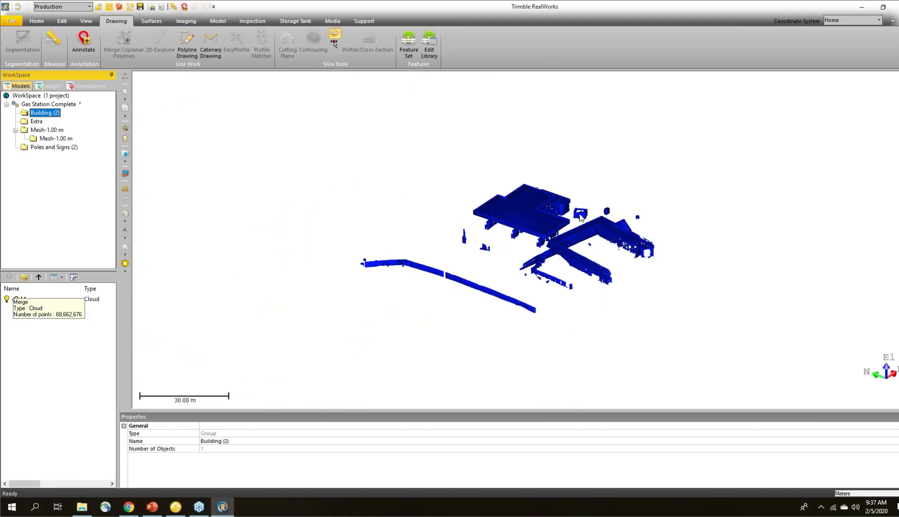
- Start a Cutting Plane on the Merge building cloud and set its normal along the elevation axis
{"action": "left_click", "coordinate": [581, 218]}
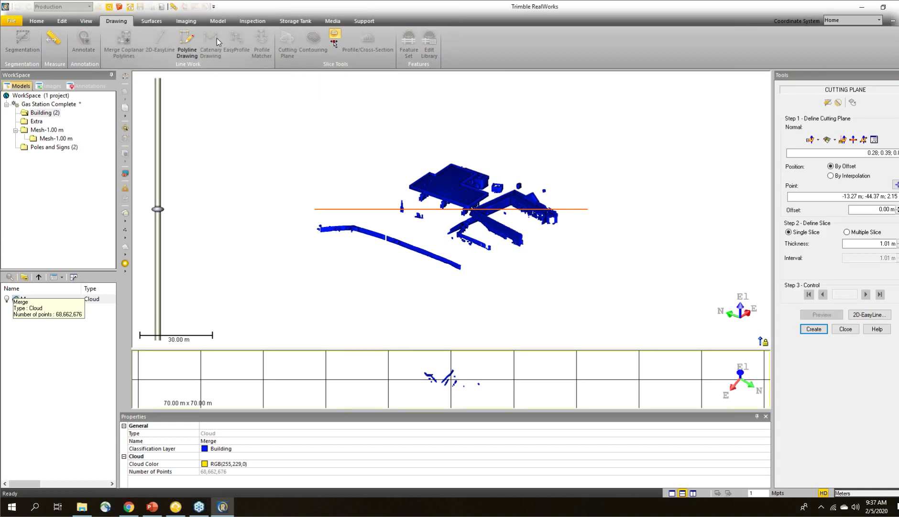
{"action": "left_click", "coordinate": [817, 140]}
{"action": "left_click", "coordinate": [822, 173]}
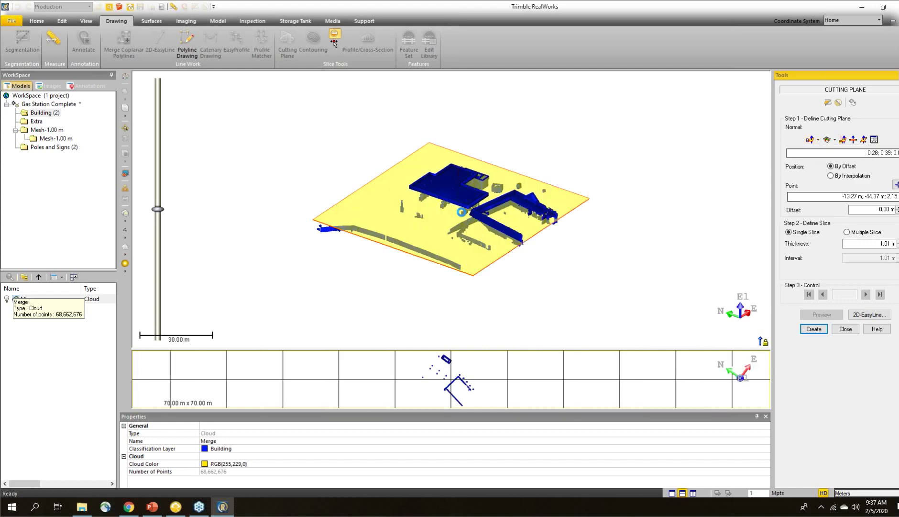
{"action": "mouse_move", "coordinate": [454, 210]}
{"action": "middle_mouse_down"}
{"action": "mouse_move", "coordinate": [436, 261]}
{"action": "mouse_move", "coordinate": [455, 214]}
{"action": "middle_mouse_up"}
{"action": "scroll", "coordinate": [437, 260], "scroll_direction": "down", "scroll_amount": 2}
{"action": "scroll", "coordinate": [436, 261], "scroll_direction": "down", "scroll_amount": 1}
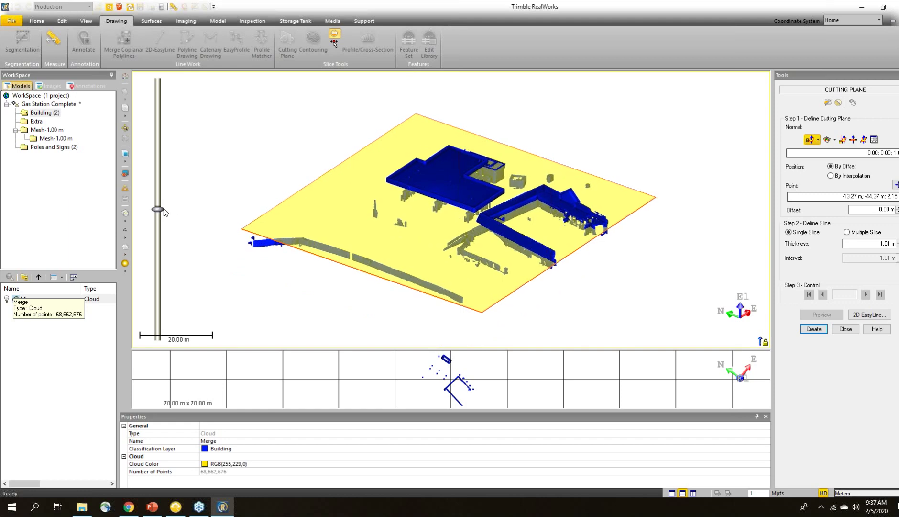
- Position the cutting plane through a picked point on the building cloud at -0.52 m elevation and enlarge the 2D section view
{"action": "left_click", "coordinate": [895, 185]}
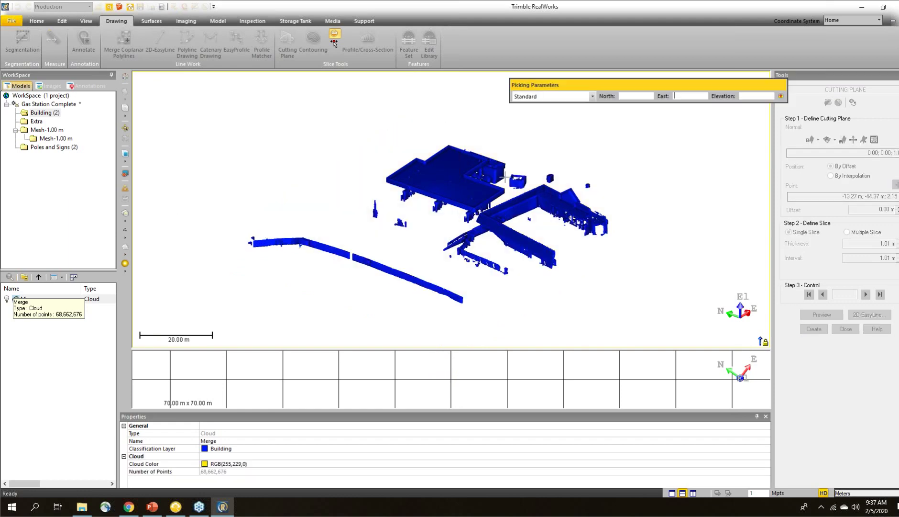
{"action": "left_click", "coordinate": [469, 247]}
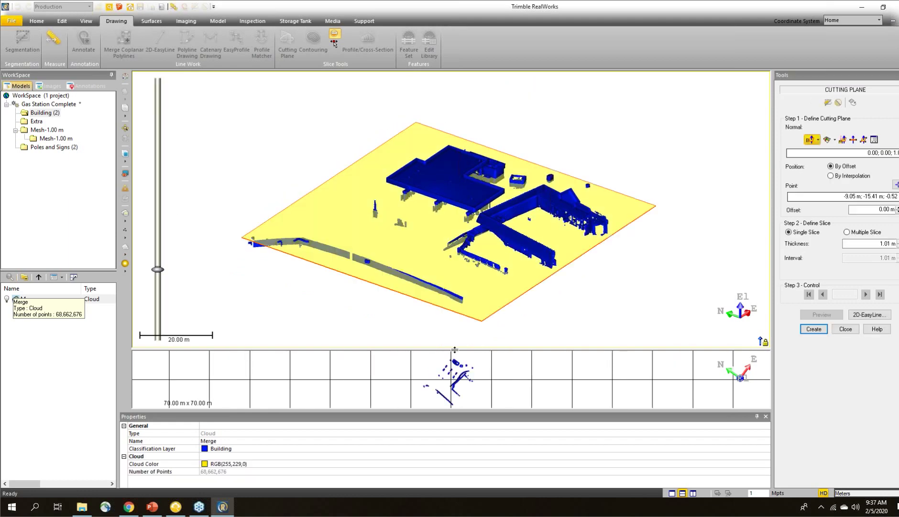
{"action": "left_click_drag", "start_coordinate": [469, 247], "coordinate": [470, 229]}
{"action": "scroll", "coordinate": [462, 272], "scroll_direction": "up", "scroll_amount": 3}
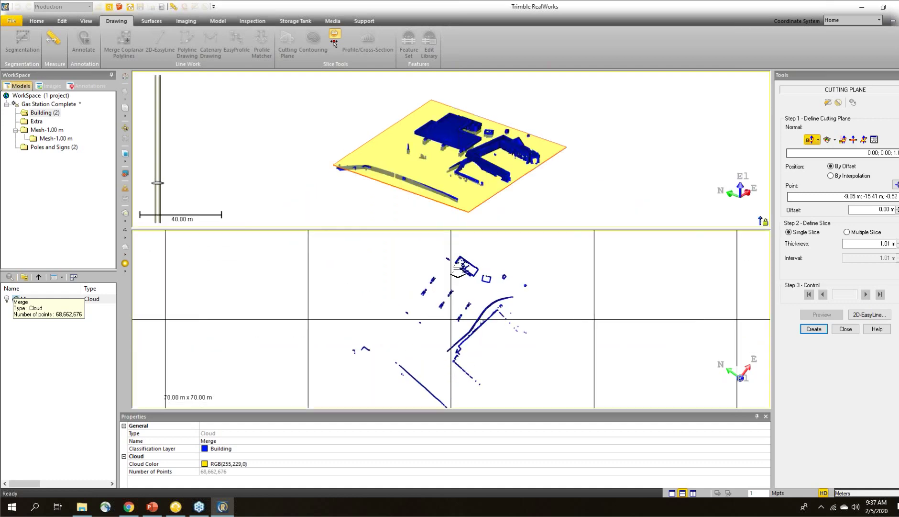
{"action": "scroll", "coordinate": [513, 267], "scroll_direction": "up", "scroll_amount": 5}
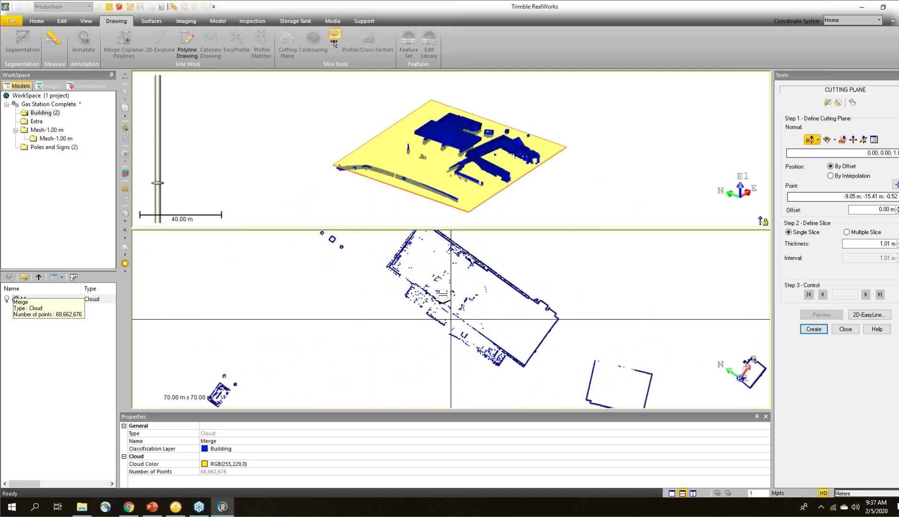
- Set the single slice thickness to 0.10 m, create the building slice and close the Cutting Plane
{"action": "left_click", "coordinate": [887, 244]}
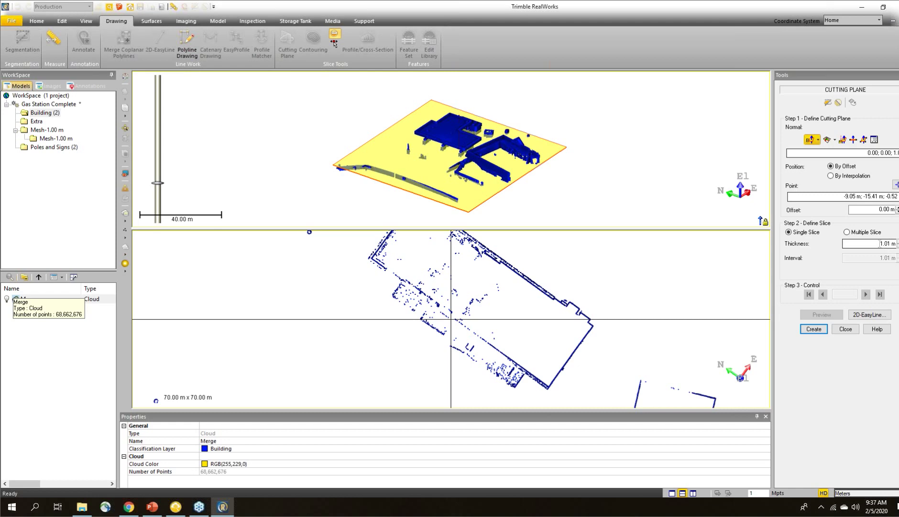
{"action": "double_click", "coordinate": [881, 244]}
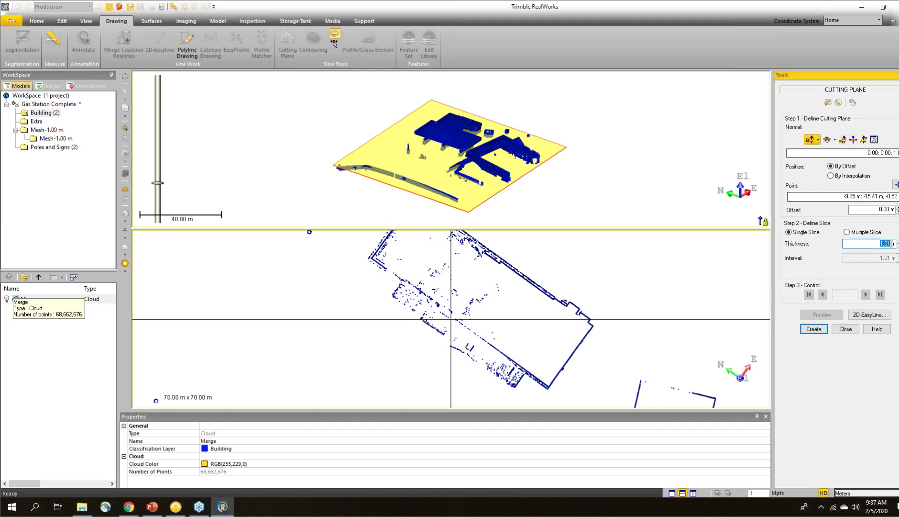
{"action": "type", "text": ".1"}
{"action": "key", "text": "Return"}
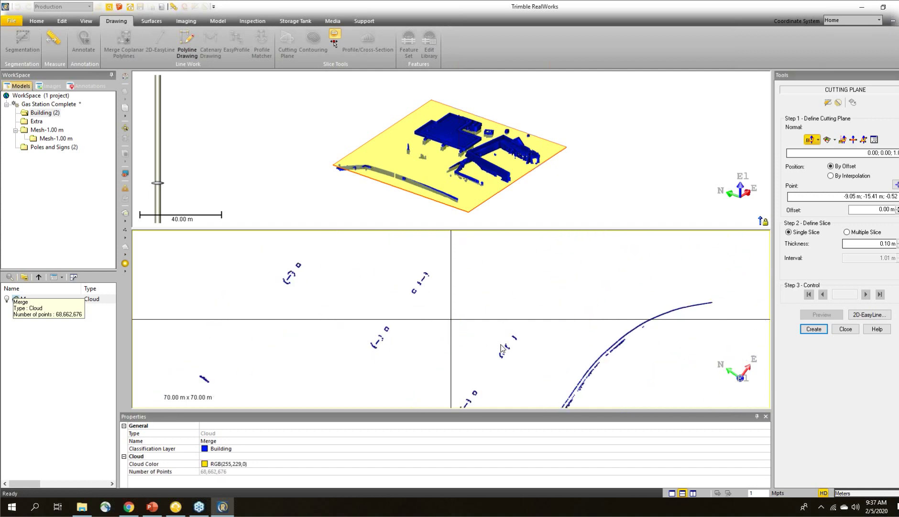
{"action": "left_click", "coordinate": [819, 330]}
{"action": "left_click", "coordinate": [847, 330]}
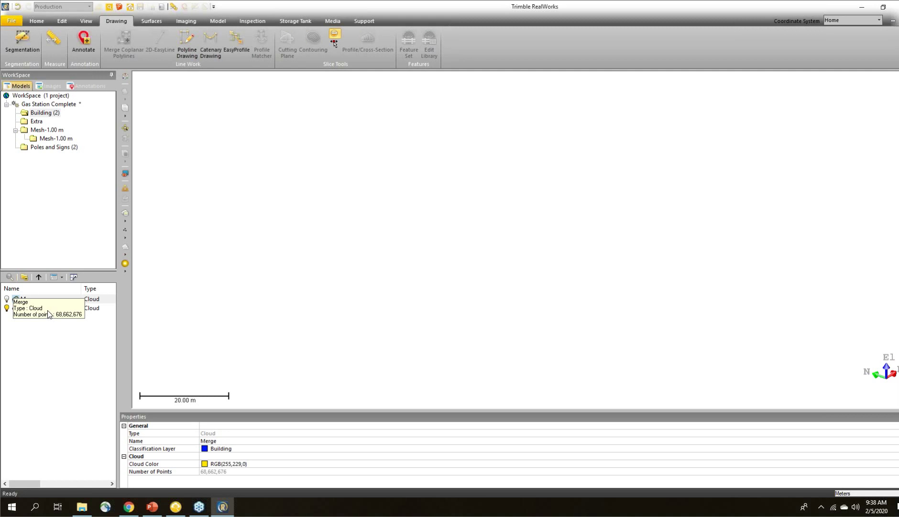
- Review the file formats available for exporting the 0.10 m building slice, and cancel the export
{"action": "left_click", "coordinate": [49, 309]}
{"action": "left_click", "coordinate": [37, 21]}
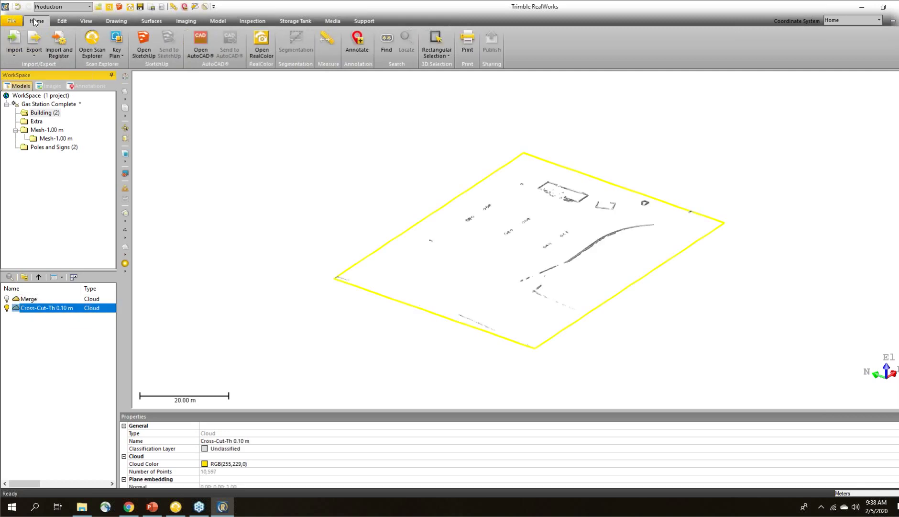
{"action": "left_click", "coordinate": [35, 57]}
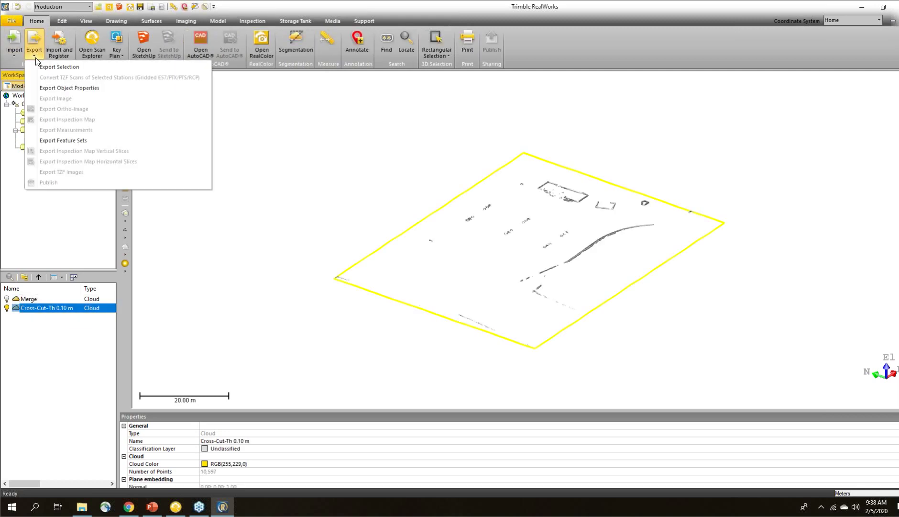
{"action": "left_click", "coordinate": [60, 67]}
{"action": "left_click", "coordinate": [534, 409]}
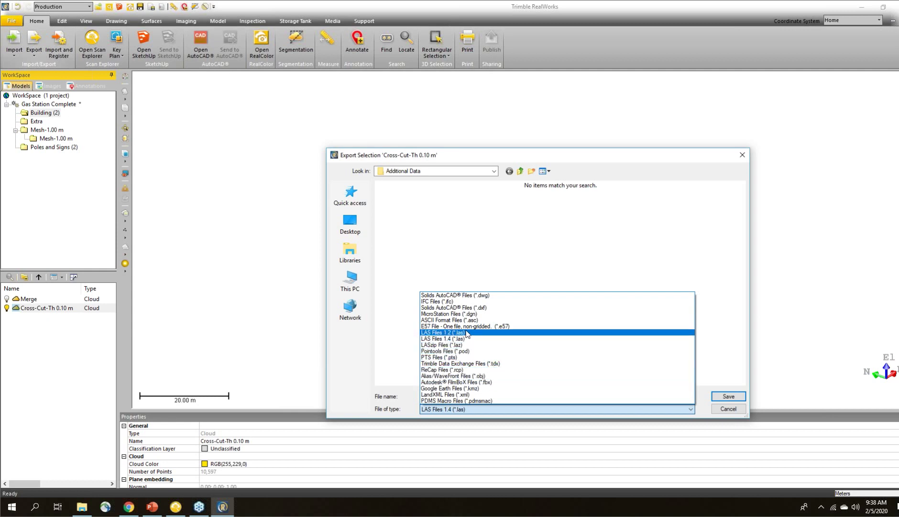
{"action": "left_click", "coordinate": [727, 410]}
{"action": "left_click", "coordinate": [730, 408]}
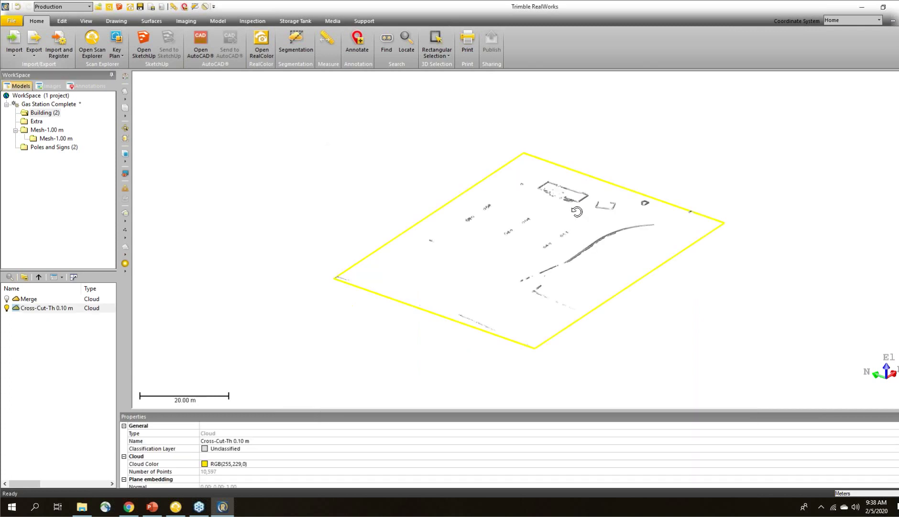
- Examine the 0.10 m building slice from directly above and in perspective, including the building outline and curved edge
{"action": "left_click_drag", "start_coordinate": [575, 207], "coordinate": [593, 245]}
{"action": "middle_click_drag", "start_coordinate": [564, 185], "coordinate": [512, 310]}
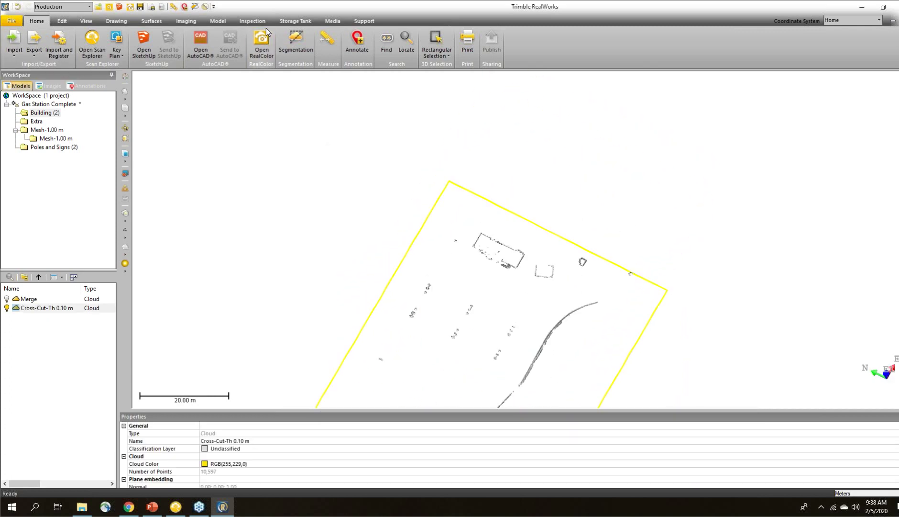
{"action": "left_click_drag", "start_coordinate": [393, 310], "coordinate": [426, 307]}
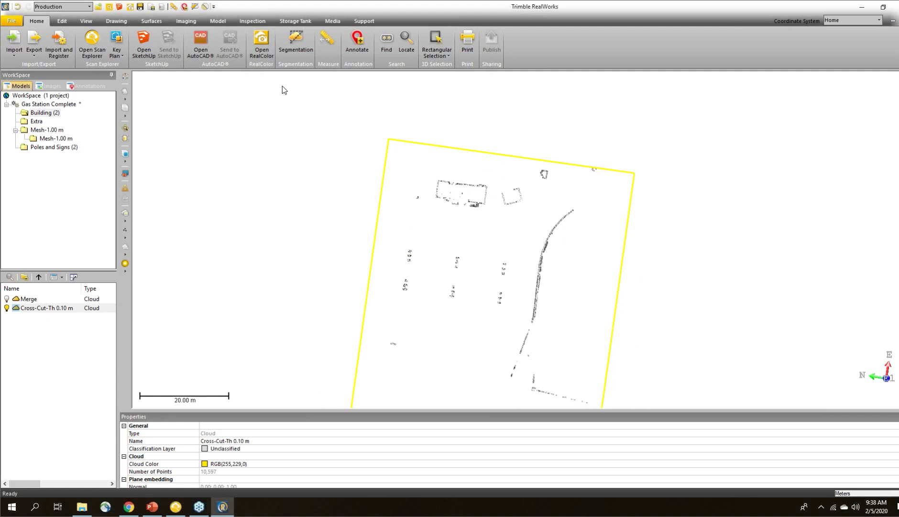
{"action": "left_click", "coordinate": [117, 24]}
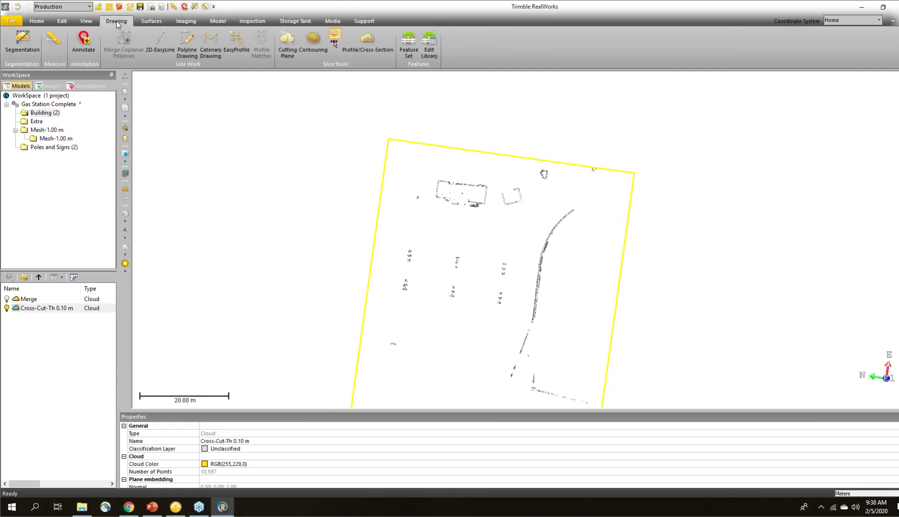
{"action": "left_click_drag", "start_coordinate": [519, 276], "coordinate": [476, 247]}
{"action": "scroll", "coordinate": [478, 278], "scroll_direction": "down", "scroll_amount": 4}
{"action": "middle_click_drag", "start_coordinate": [479, 278], "coordinate": [557, 260]}
{"action": "left_click_drag", "start_coordinate": [558, 262], "coordinate": [533, 248]}
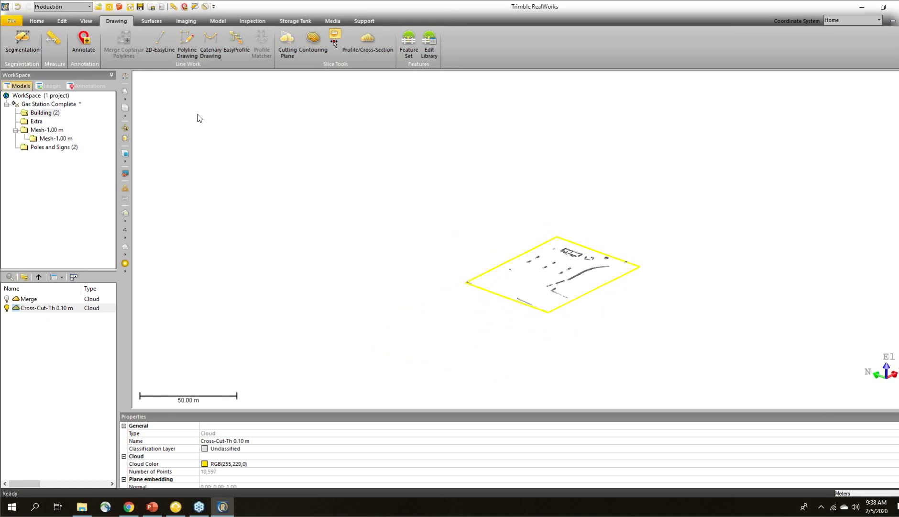
- Switch the project from Production to Registration mode and display the Reg. Set 1 scans
{"action": "left_click", "coordinate": [89, 6]}
{"action": "left_click", "coordinate": [73, 16]}
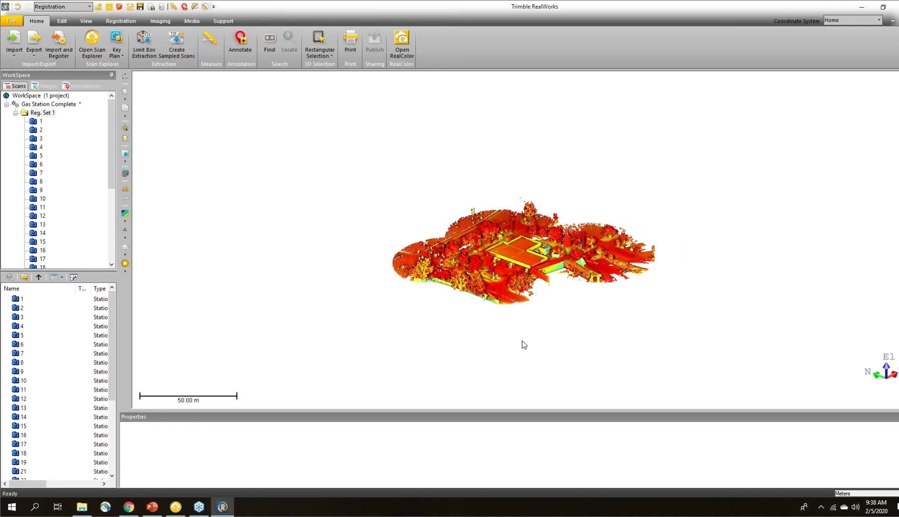
{"action": "left_click_drag", "start_coordinate": [471, 255], "coordinate": [479, 265]}
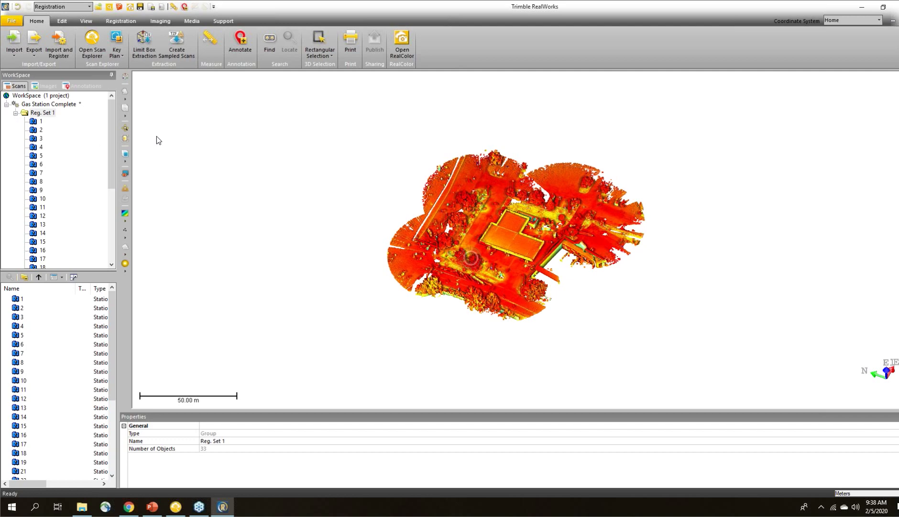
- Start importing a file into the Gas Station Complete project with the Surveying NetWork ASCII Files type
{"action": "left_click", "coordinate": [9, 57]}
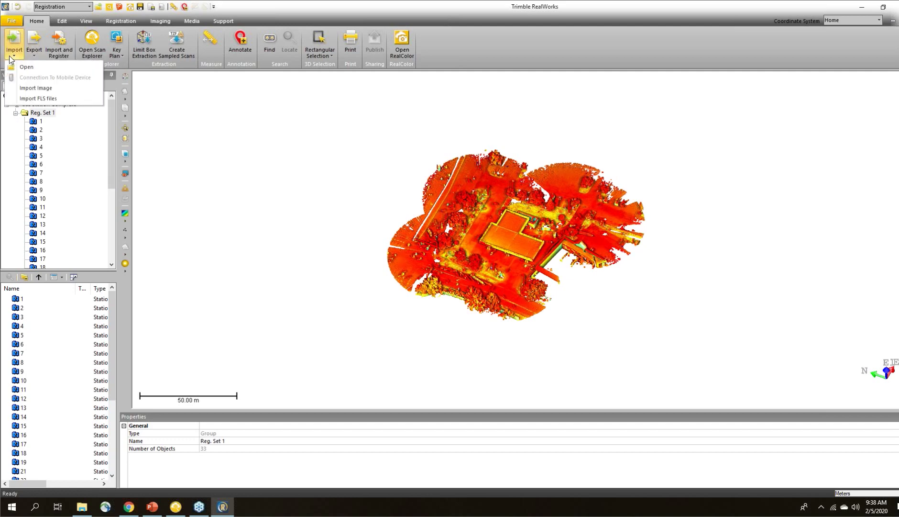
{"action": "left_click", "coordinate": [36, 66]}
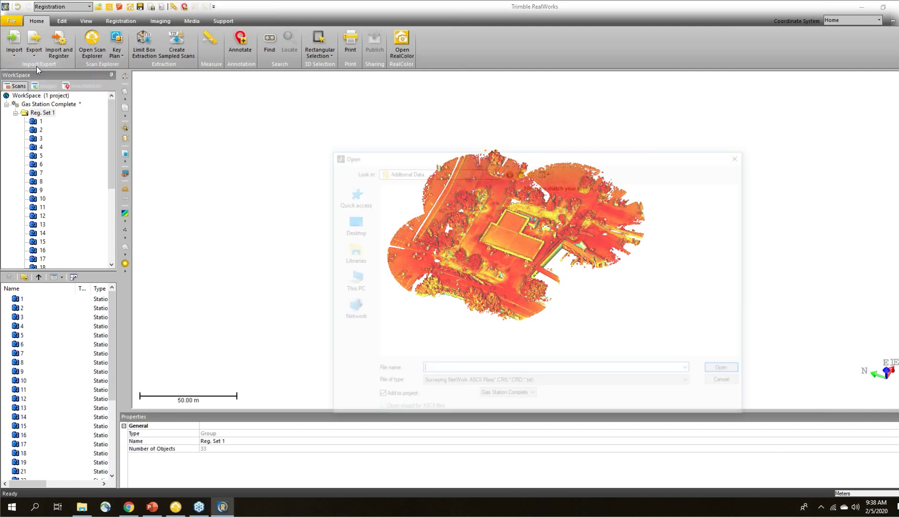
{"action": "left_click", "coordinate": [687, 385]}
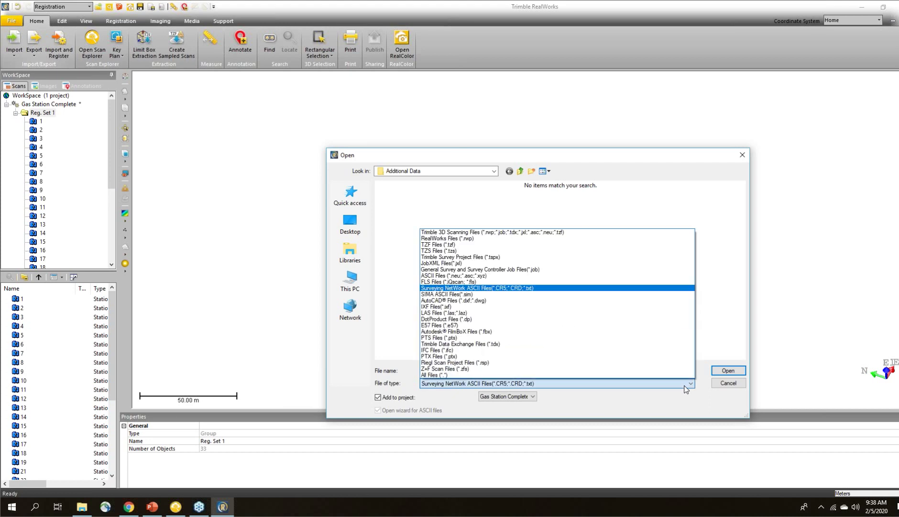
{"action": "left_click", "coordinate": [479, 387]}
{"action": "left_click", "coordinate": [728, 372]}
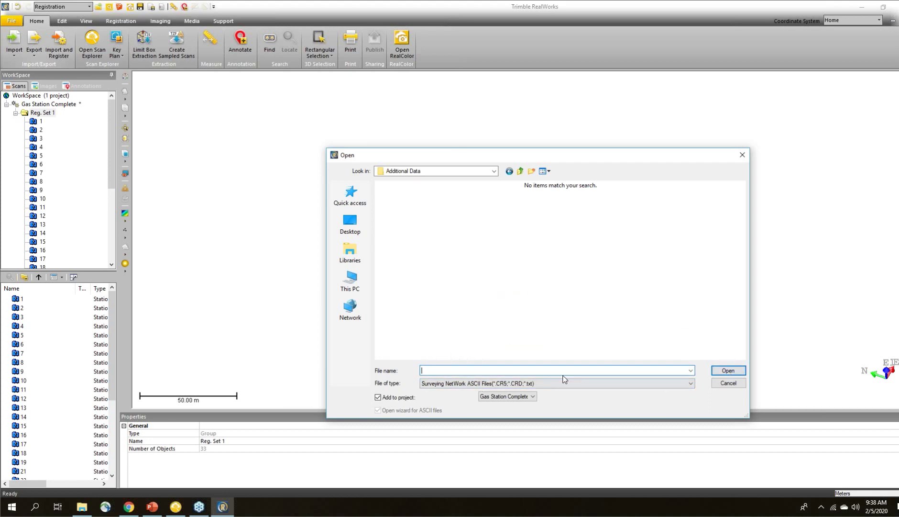
- Select fuel day2 - Copy.txt from the Additional Data folder of Gas Station Complete - Copy as the import file
{"action": "left_click", "coordinate": [520, 171]}
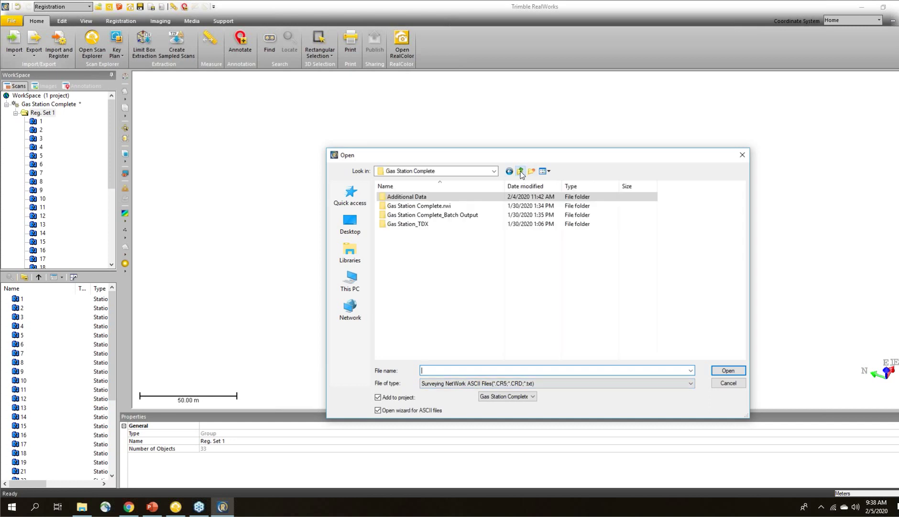
{"action": "double_click", "coordinate": [416, 197]}
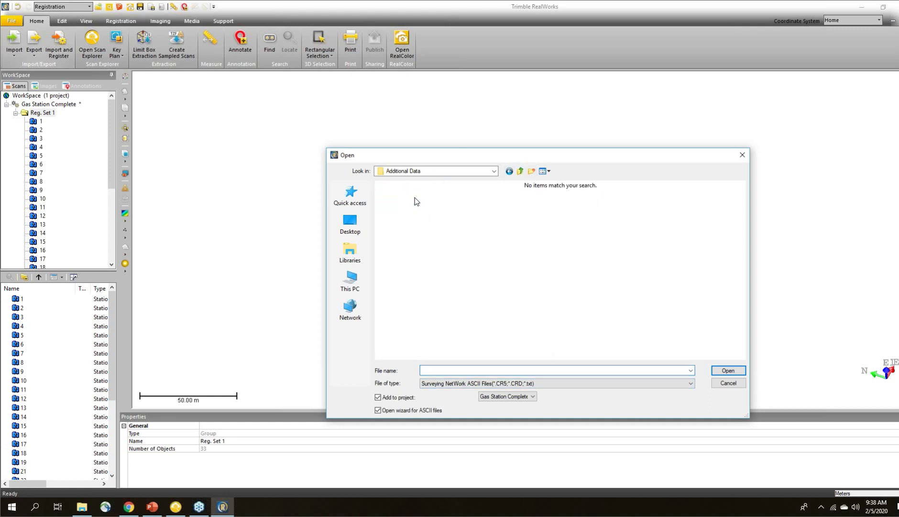
{"action": "left_click", "coordinate": [521, 171]}
{"action": "left_click", "coordinate": [520, 172]}
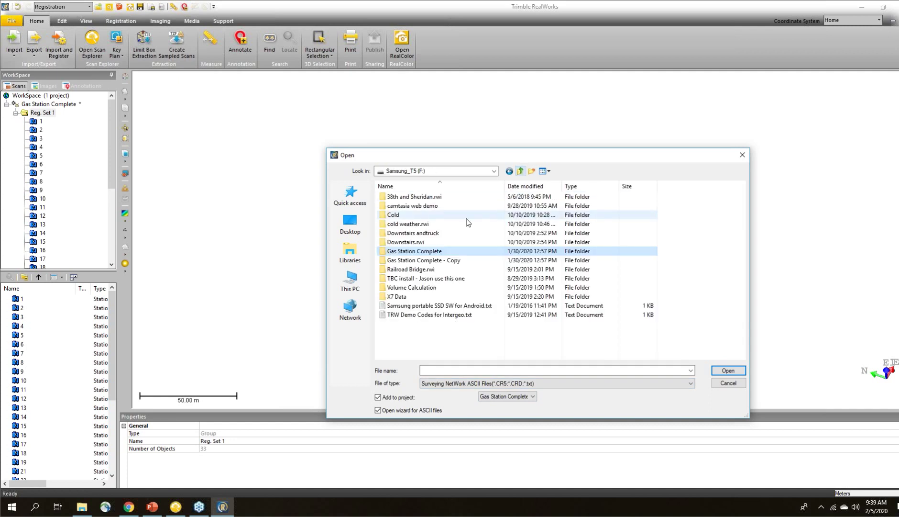
{"action": "double_click", "coordinate": [421, 260]}
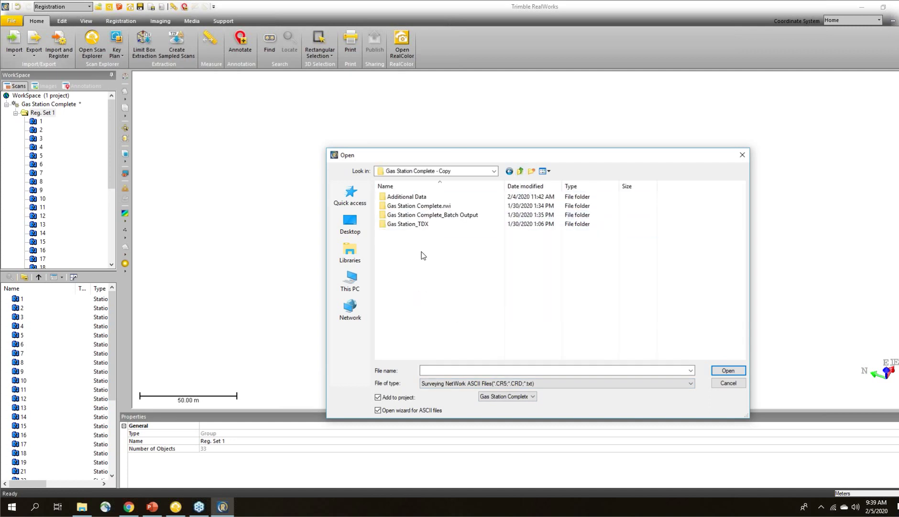
{"action": "double_click", "coordinate": [415, 197]}
{"action": "left_click", "coordinate": [421, 197]}
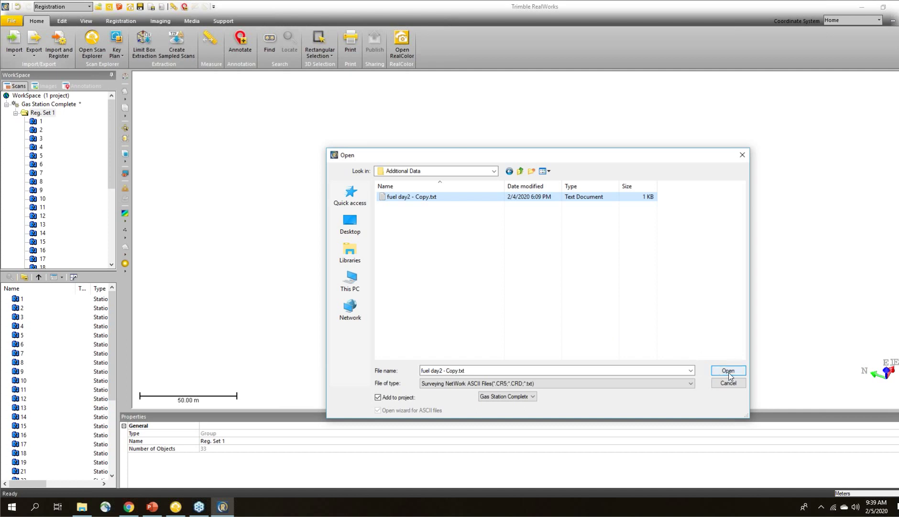
- Switch to File Explorer, open fuel day2 - Copy.txt to review its control point coordinates, and minimize both windows
{"action": "left_click", "coordinate": [82, 507]}
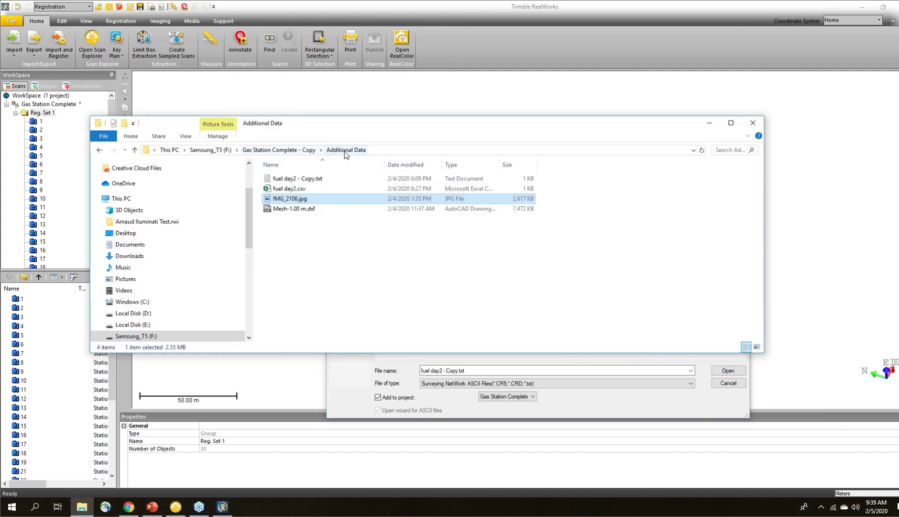
{"action": "double_click", "coordinate": [293, 179]}
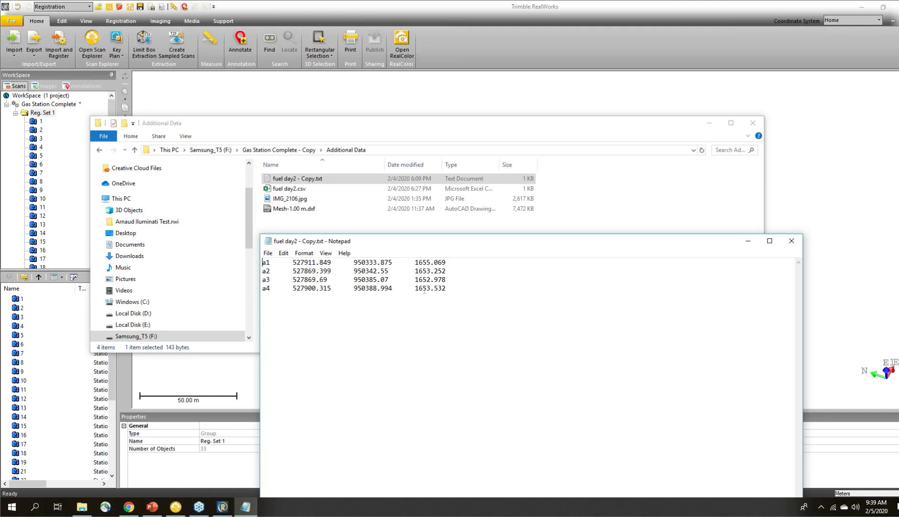
{"action": "left_click", "coordinate": [748, 241]}
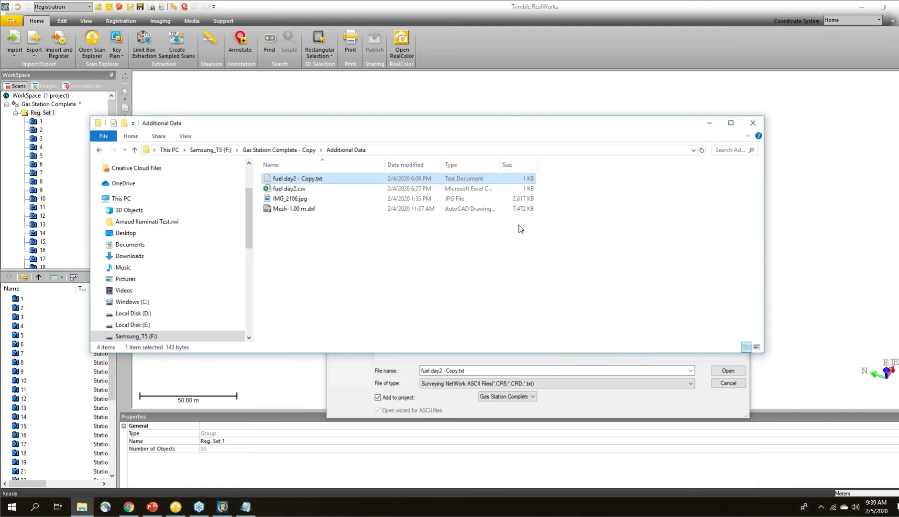
{"action": "left_click", "coordinate": [710, 124]}
- Import the control points as a TopoStation, tab-separated in Point#, Northing, Easting, Elevation, Description order, with metres as units
{"action": "left_click", "coordinate": [732, 371]}
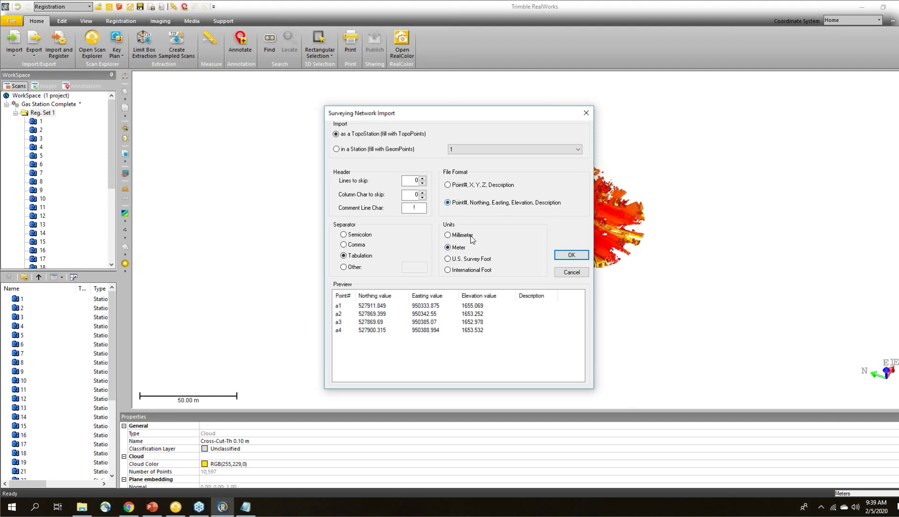
{"action": "left_click", "coordinate": [570, 255]}
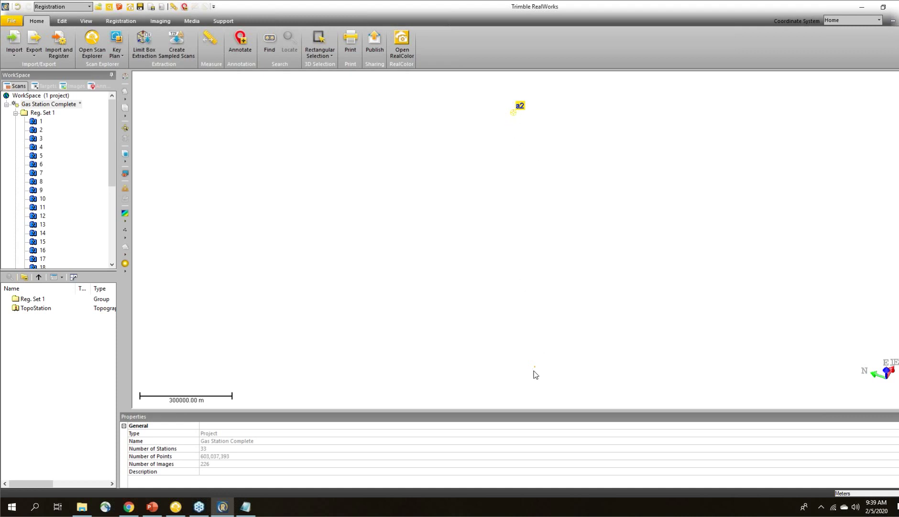
{"action": "mouse_move", "coordinate": [534, 368]}
- Select stations 26, 28, 30 and 32 together in Reg. Set 1
{"action": "double_click", "coordinate": [32, 299]}
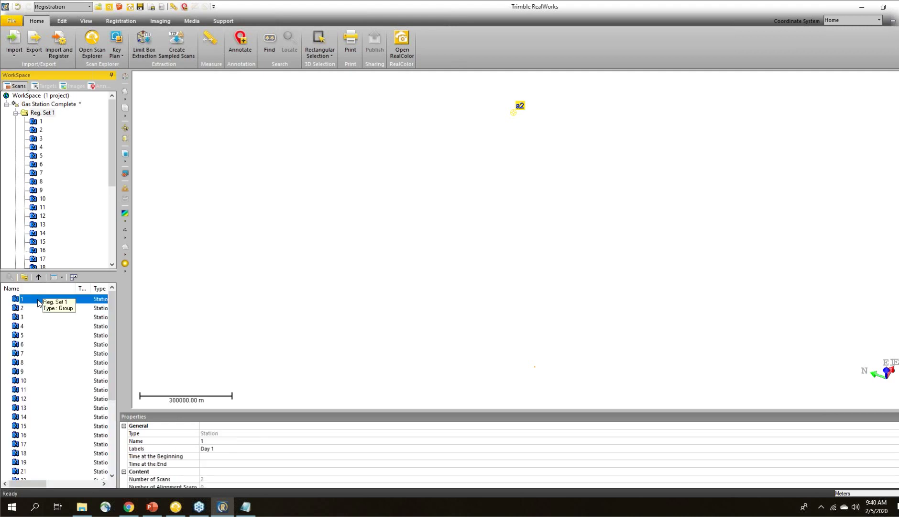
{"action": "scroll", "coordinate": [50, 416], "scroll_direction": "down", "scroll_amount": 5}
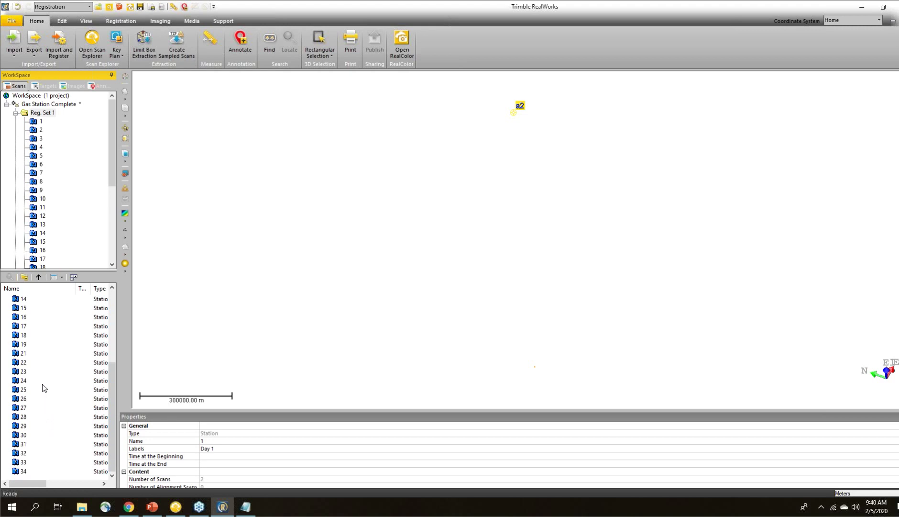
{"action": "left_click", "coordinate": [28, 401]}
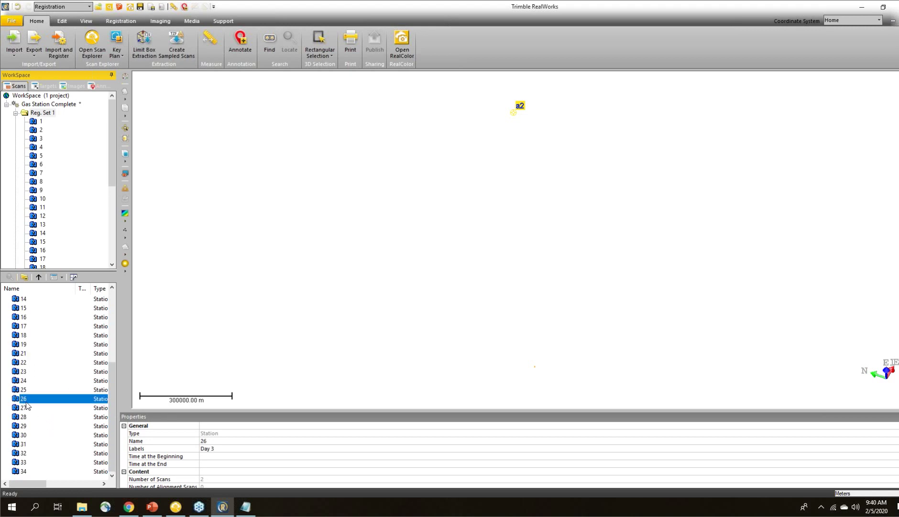
{"action": "left_click", "coordinate": [29, 418], "text": "ctrl"}
{"action": "left_click", "coordinate": [29, 436], "text": "ctrl"}
{"action": "left_click", "coordinate": [29, 454], "text": "ctrl"}
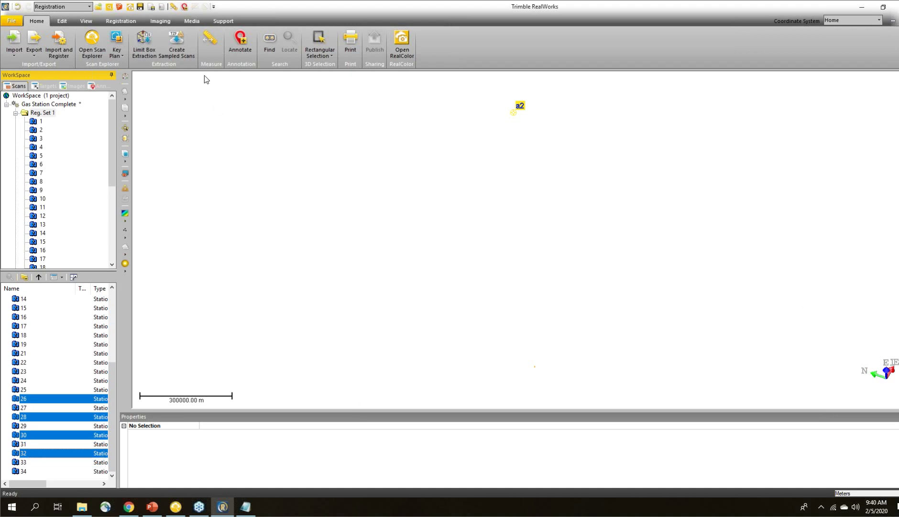
{"action": "left_click", "coordinate": [123, 20]}
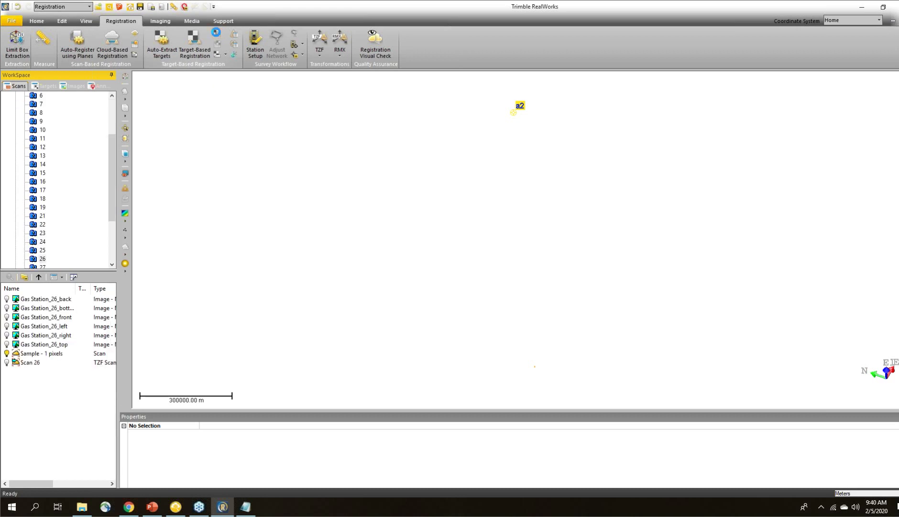
{"action": "double_click", "coordinate": [513, 111]}
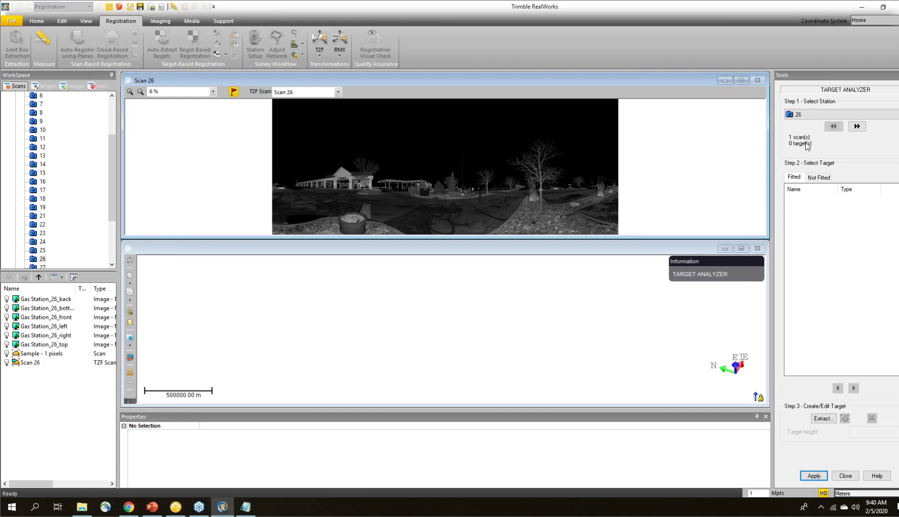
{"action": "left_click", "coordinate": [845, 475]}
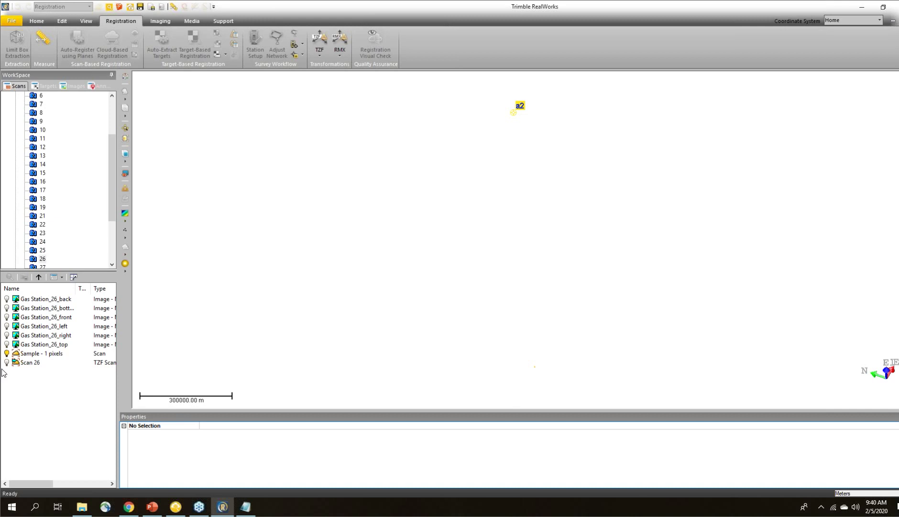
- Auto-extract spherical targets of 150.00 mm diameter from stations 26, 28, 30 and 32, with station 26 as the reference
{"action": "left_click", "coordinate": [38, 276]}
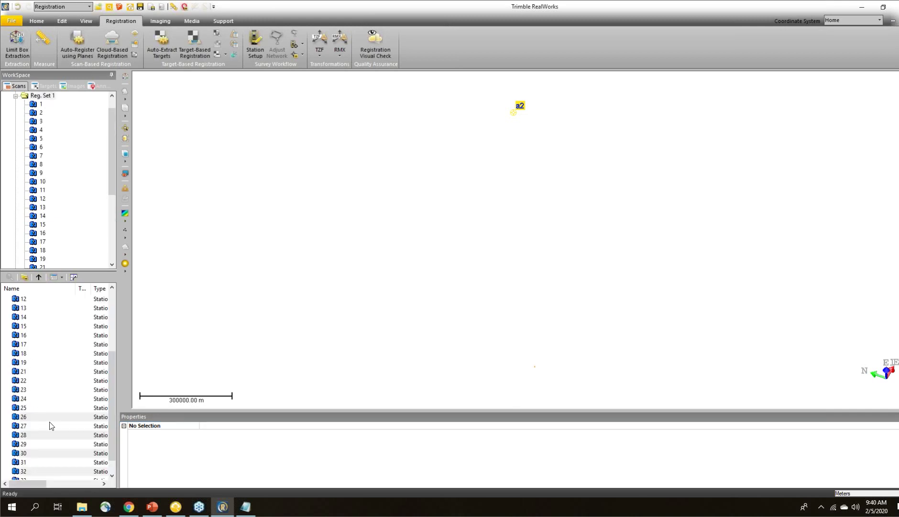
{"action": "left_click", "coordinate": [162, 42]}
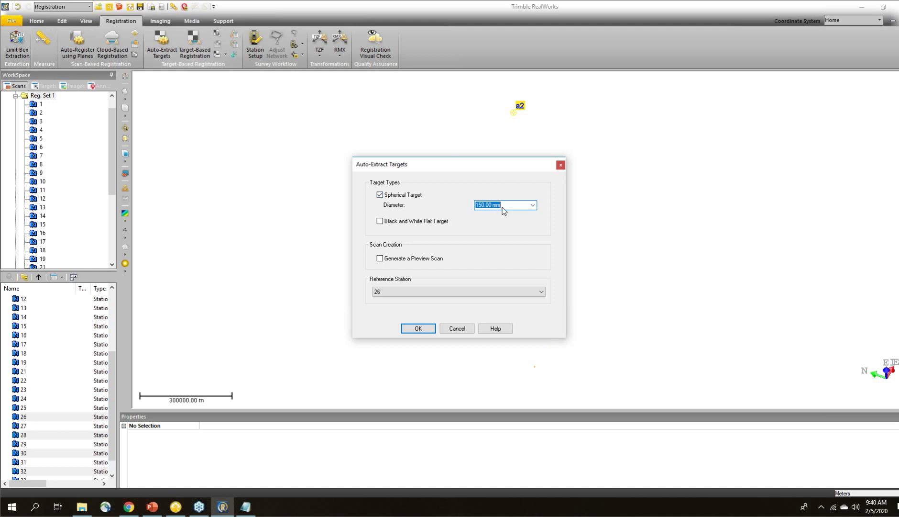
{"action": "left_click", "coordinate": [417, 329]}
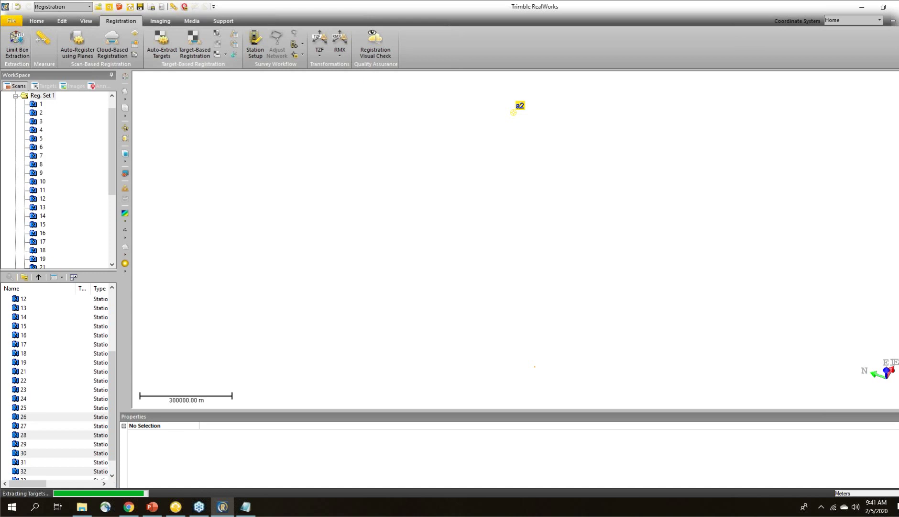
- Switch to Scan Explorer, close the Feature Set tool without creating its point, display Scan 10 in True Color, and minimize the window
{"action": "left_click", "coordinate": [179, 510]}
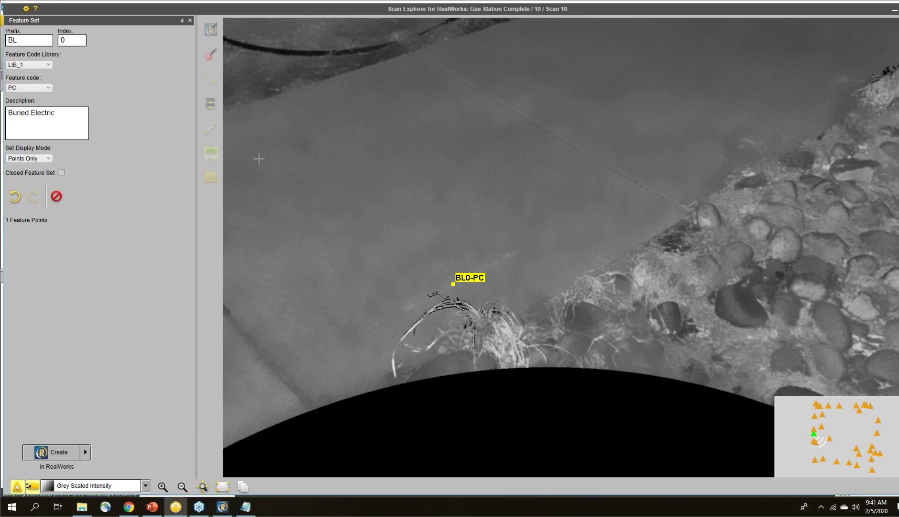
{"action": "left_click", "coordinate": [189, 20]}
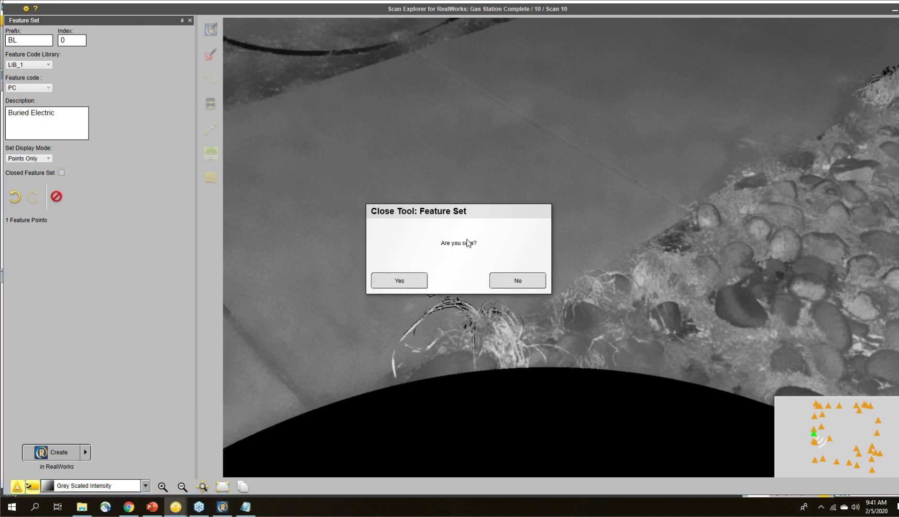
{"action": "left_click", "coordinate": [414, 283]}
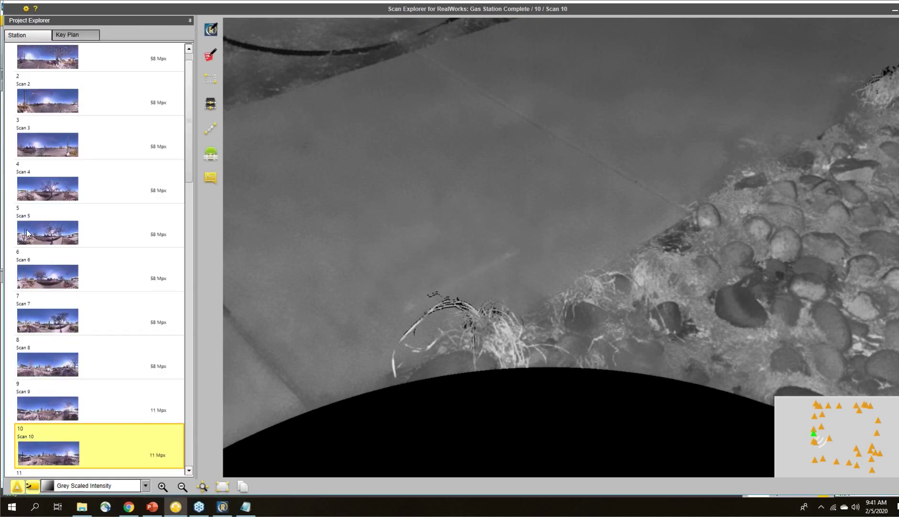
{"action": "left_click", "coordinate": [145, 485]}
{"action": "left_click", "coordinate": [94, 424]}
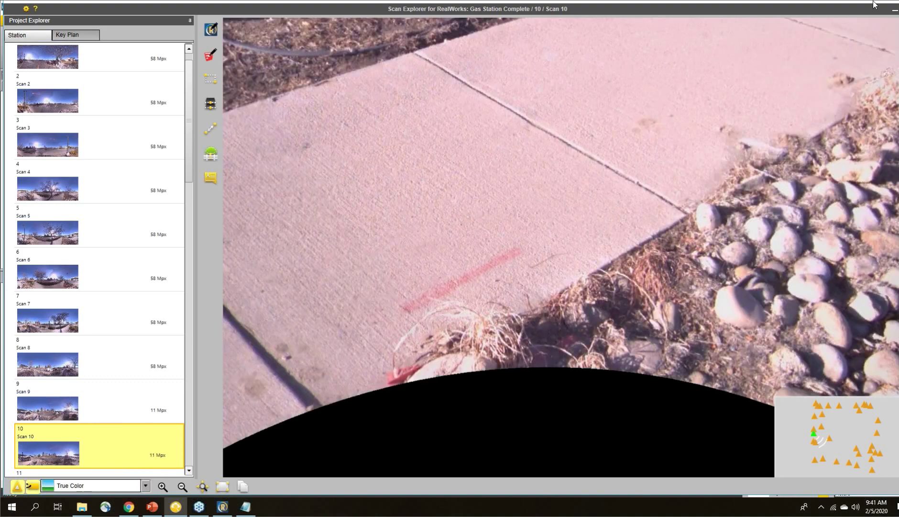
{"action": "left_click", "coordinate": [894, 10]}
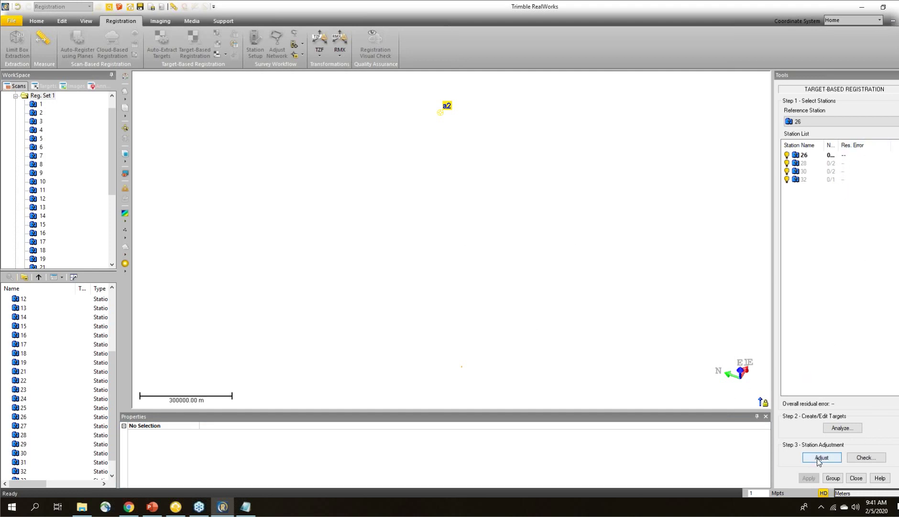
- Inspect the fitted spherical target of station 26 in the Target Analyzer, viewing its sphere and scan points from several angles
{"action": "left_click", "coordinate": [845, 426]}
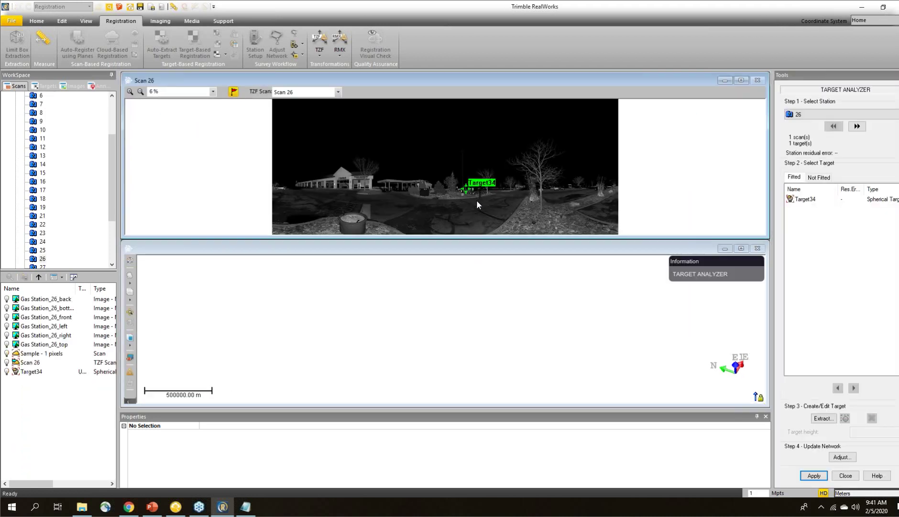
{"action": "left_click", "coordinate": [806, 200]}
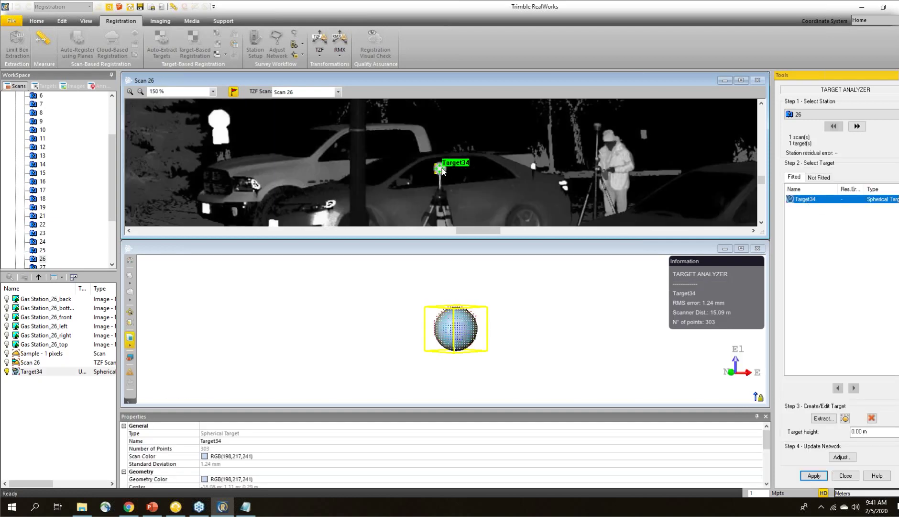
{"action": "left_click_drag", "start_coordinate": [449, 330], "coordinate": [464, 330]}
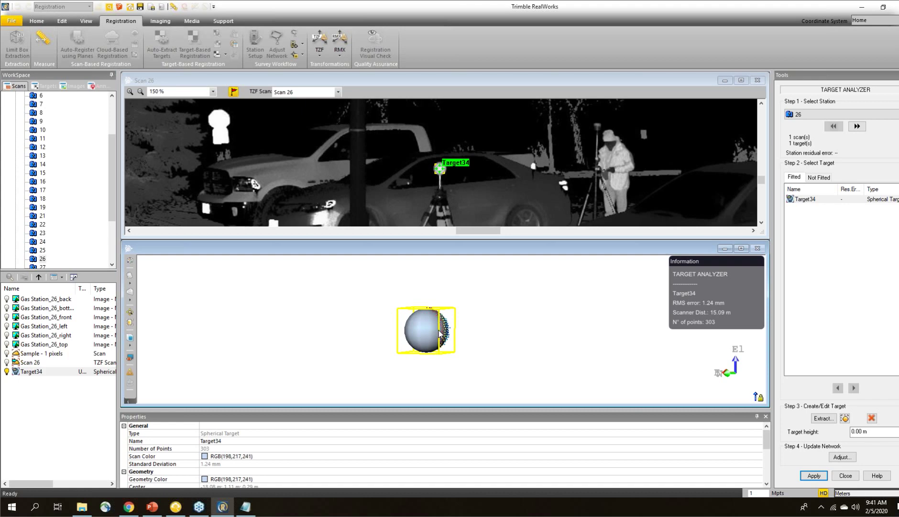
{"action": "scroll", "coordinate": [440, 330], "scroll_direction": "up", "scroll_amount": 5}
{"action": "mouse_move", "coordinate": [471, 303]}
{"action": "left_mouse_down"}
{"action": "mouse_move", "coordinate": [416, 299]}
{"action": "mouse_move", "coordinate": [466, 311]}
{"action": "left_mouse_up"}
{"action": "scroll", "coordinate": [466, 312], "scroll_direction": "down", "scroll_amount": 5}
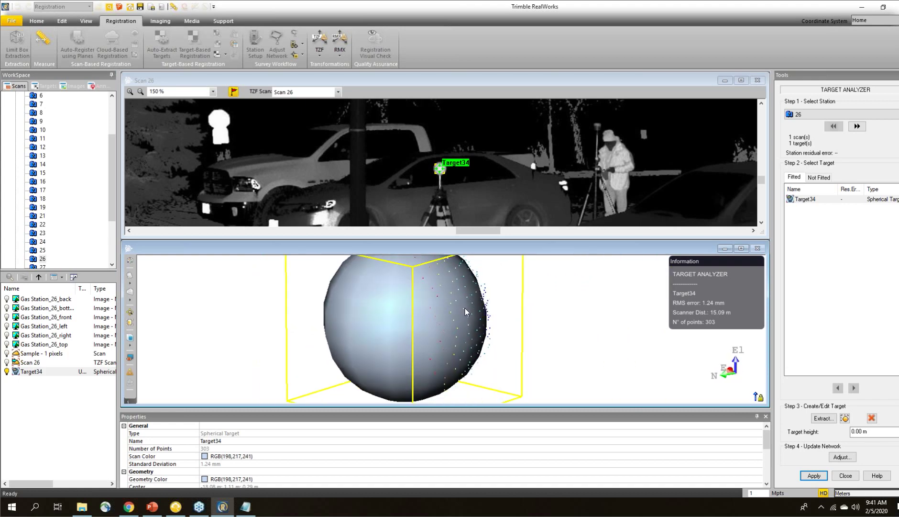
{"action": "left_click", "coordinate": [844, 475]}
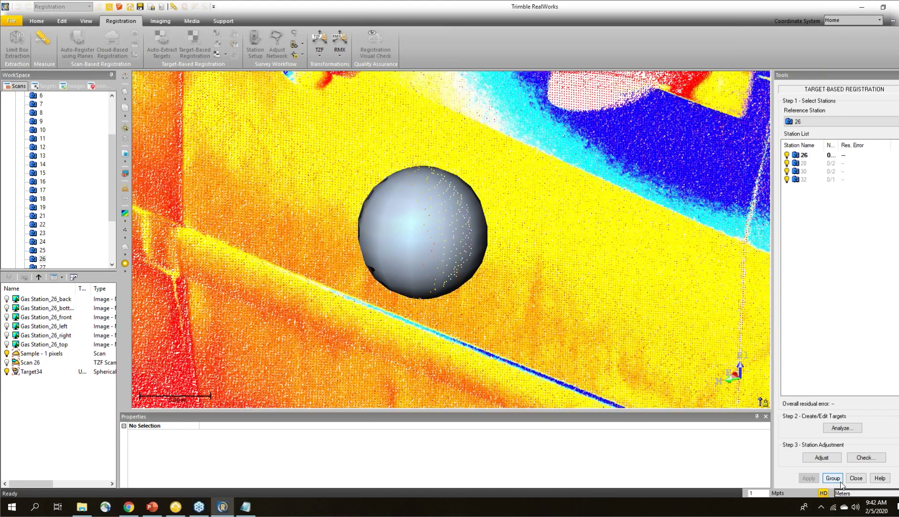
- Close the target-based registration of stations 26, 28, 30 and 32, applying all changes to the database
{"action": "left_click", "coordinate": [857, 478]}
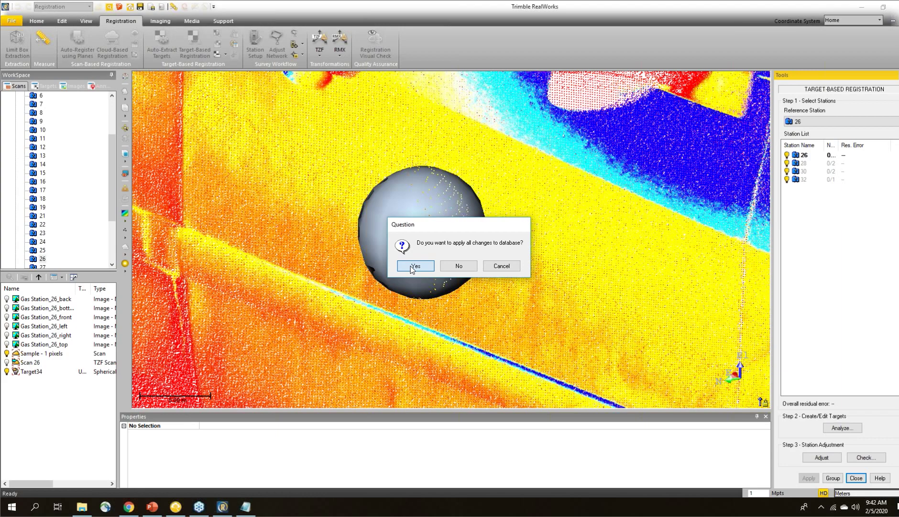
{"action": "left_click", "coordinate": [414, 267]}
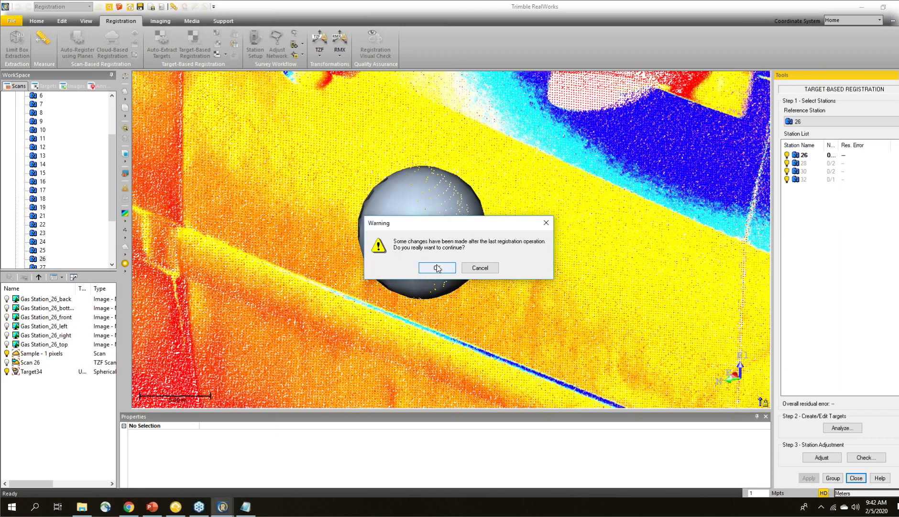
{"action": "left_click", "coordinate": [437, 268]}
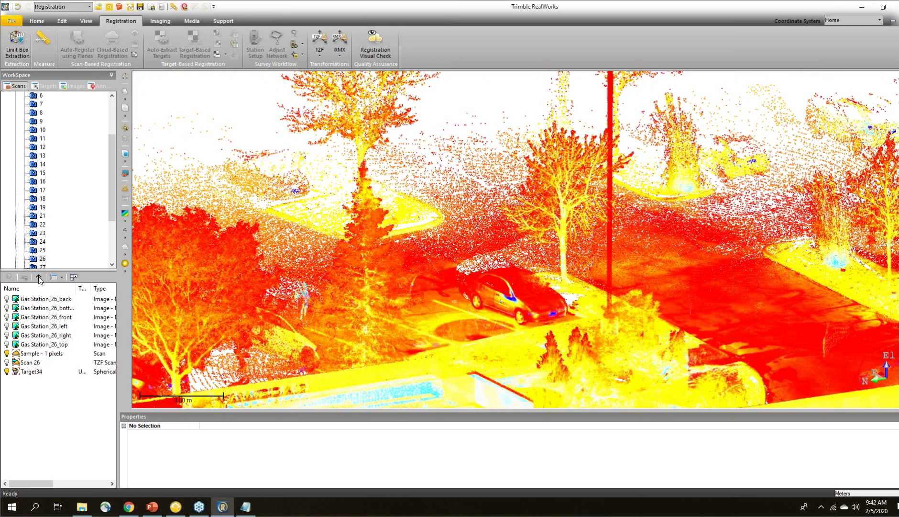
- Select Reg. Set 1 and TopoStation together at the project level and start Target-Based Registration on them
{"action": "left_click", "coordinate": [38, 276]}
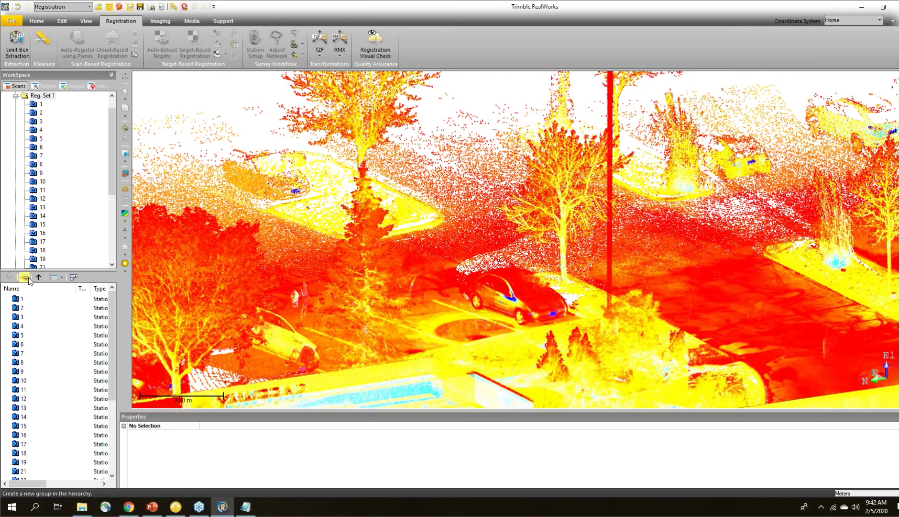
{"action": "left_click", "coordinate": [39, 277]}
{"action": "left_click", "coordinate": [34, 309], "text": "shift"}
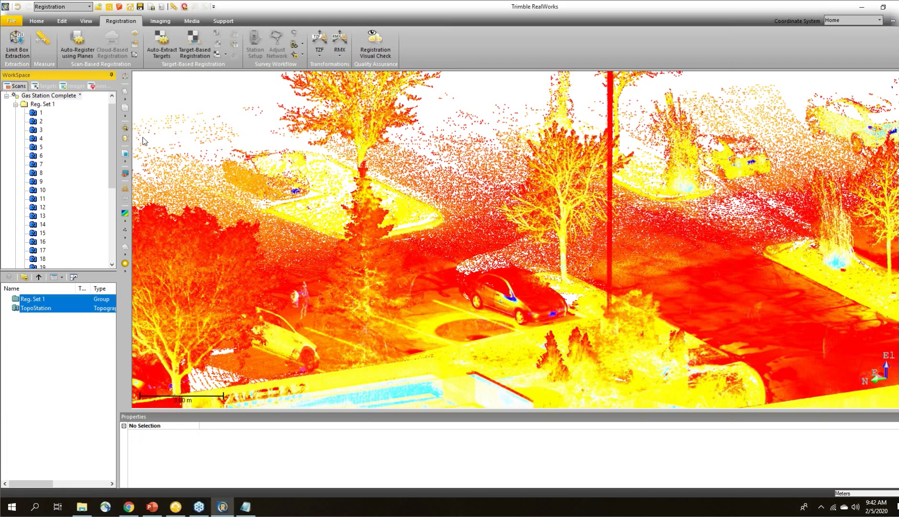
{"action": "left_click", "coordinate": [193, 53]}
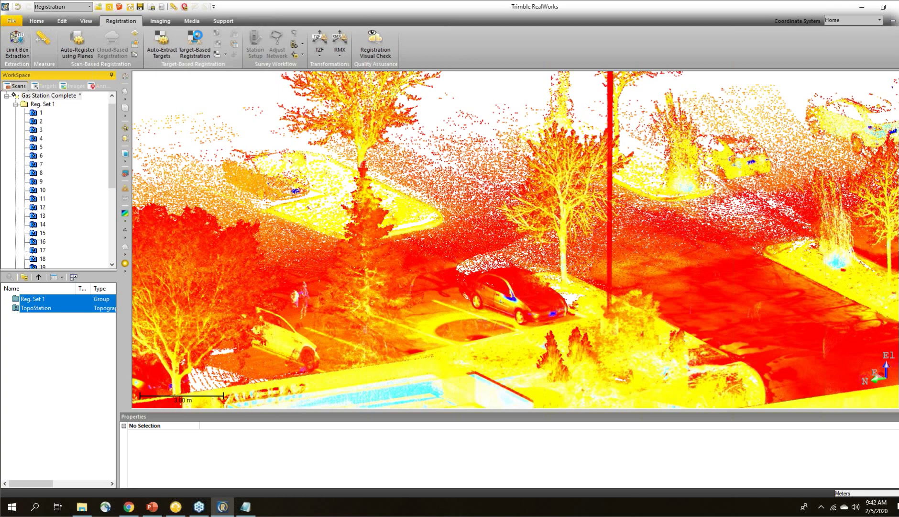
- Examine the residual and fitting errors of the matched targets in stations 26, 28 and 30 in the registration details
{"action": "scroll", "coordinate": [472, 263], "scroll_direction": "down", "scroll_amount": 18}
{"action": "scroll", "coordinate": [474, 253], "scroll_direction": "up", "scroll_amount": 15}
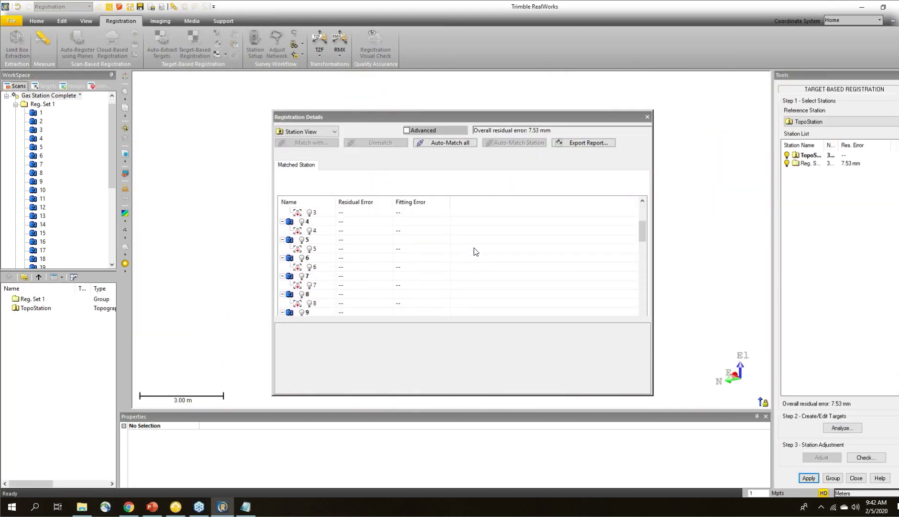
{"action": "left_click", "coordinate": [471, 145]}
{"action": "scroll", "coordinate": [457, 295], "scroll_direction": "down", "scroll_amount": 12}
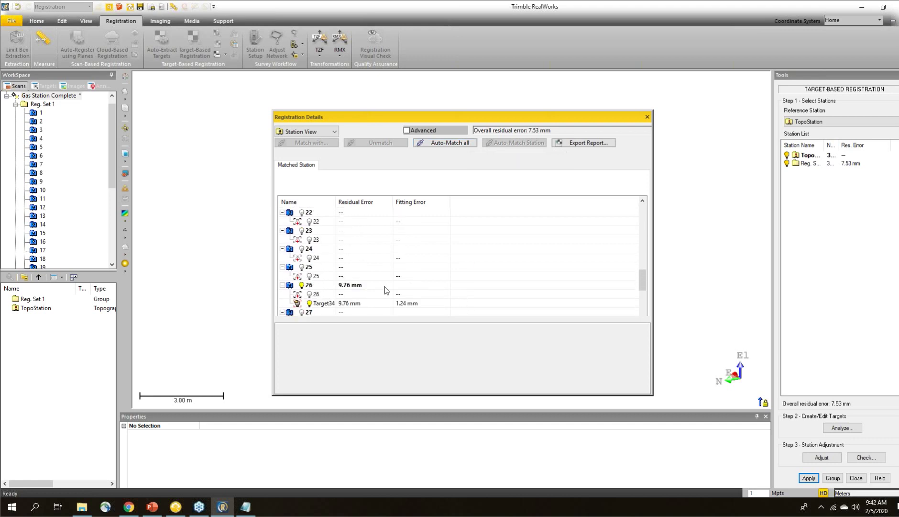
{"action": "scroll", "coordinate": [341, 292], "scroll_direction": "down", "scroll_amount": 1}
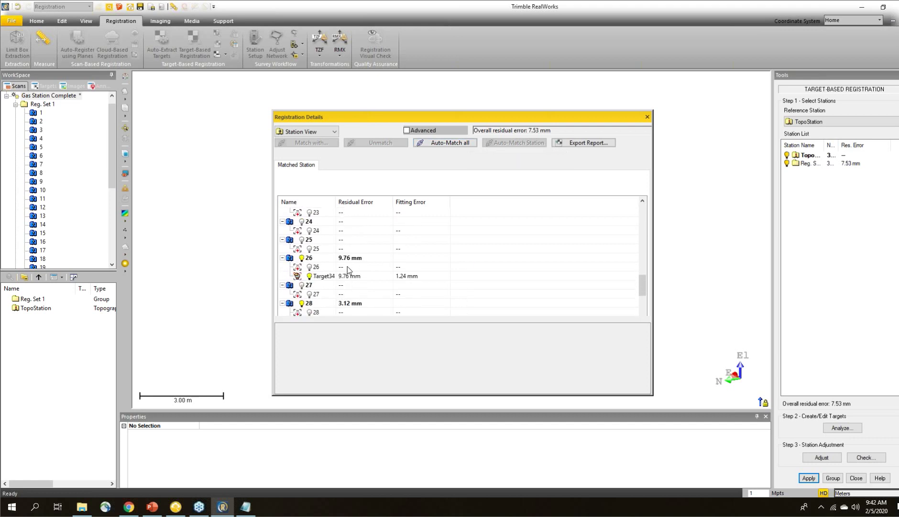
{"action": "scroll", "coordinate": [348, 266], "scroll_direction": "down", "scroll_amount": 1}
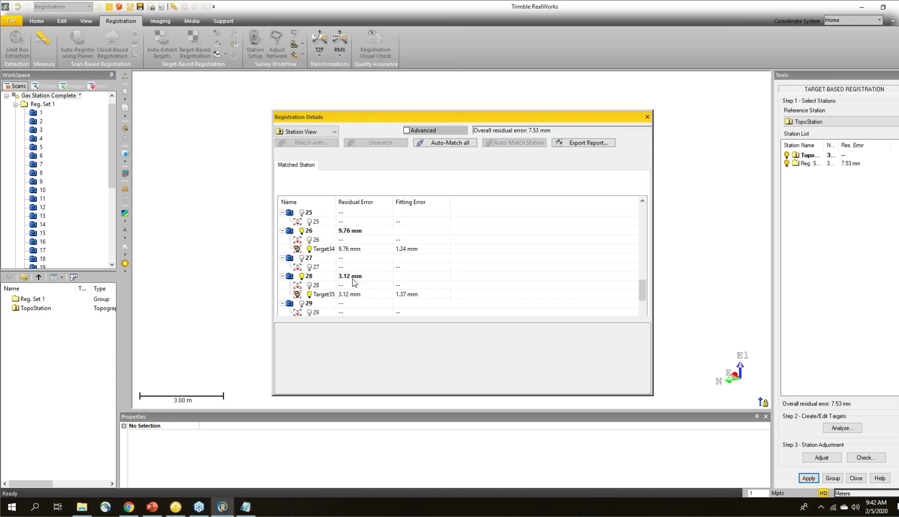
{"action": "scroll", "coordinate": [358, 283], "scroll_direction": "down", "scroll_amount": 1}
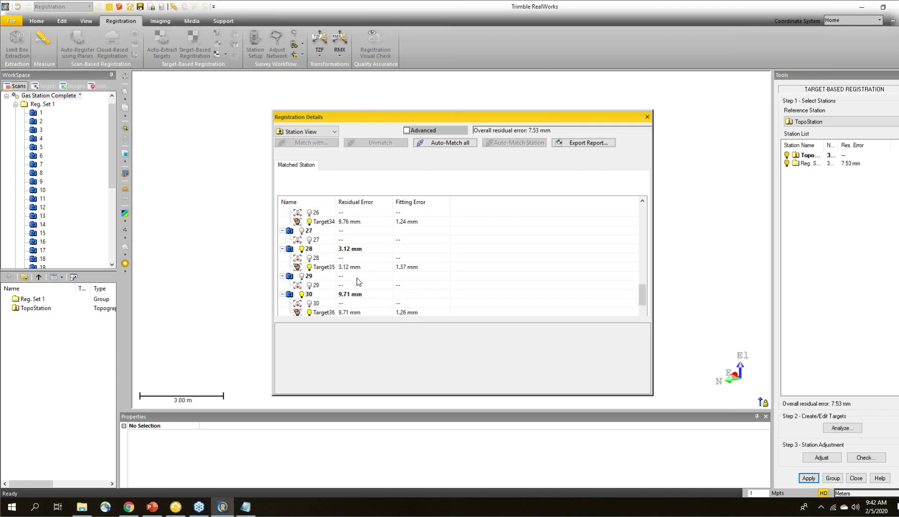
{"action": "scroll", "coordinate": [358, 281], "scroll_direction": "down", "scroll_amount": 1}
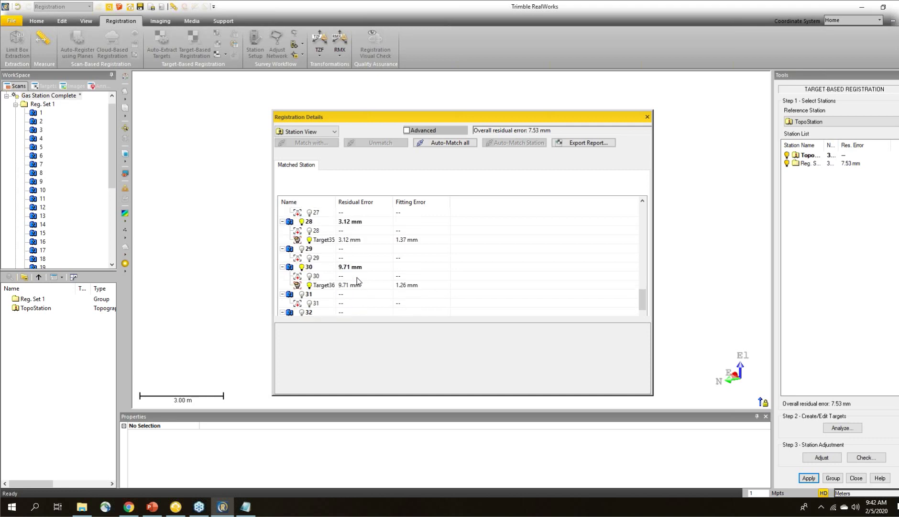
{"action": "left_click", "coordinate": [647, 117]}
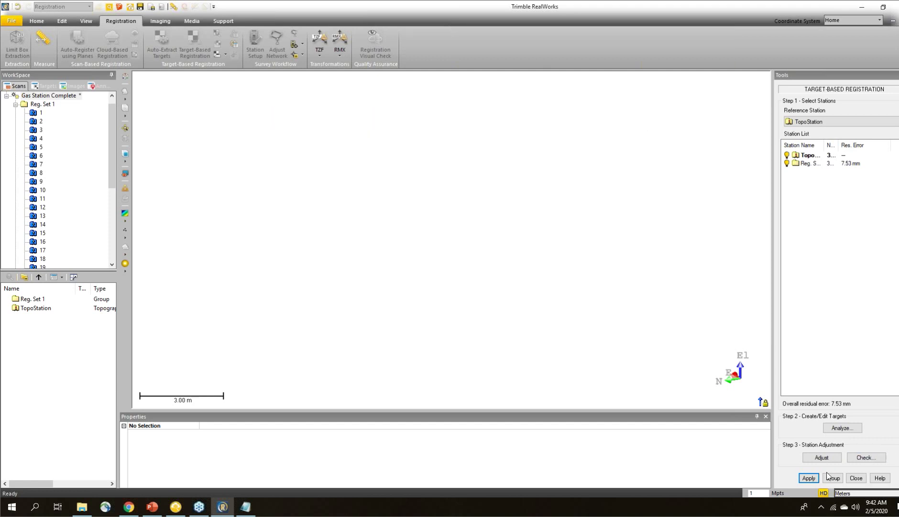
- Adjust Reg. Set 1 to the TopoStation control, apply the registration and close the tool
{"action": "left_click", "coordinate": [822, 457]}
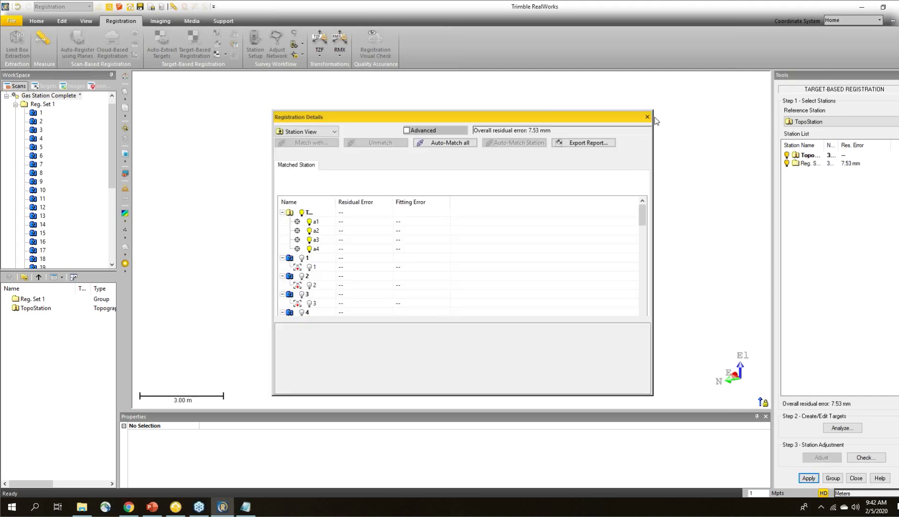
{"action": "left_click", "coordinate": [649, 117]}
{"action": "left_click", "coordinate": [809, 478]}
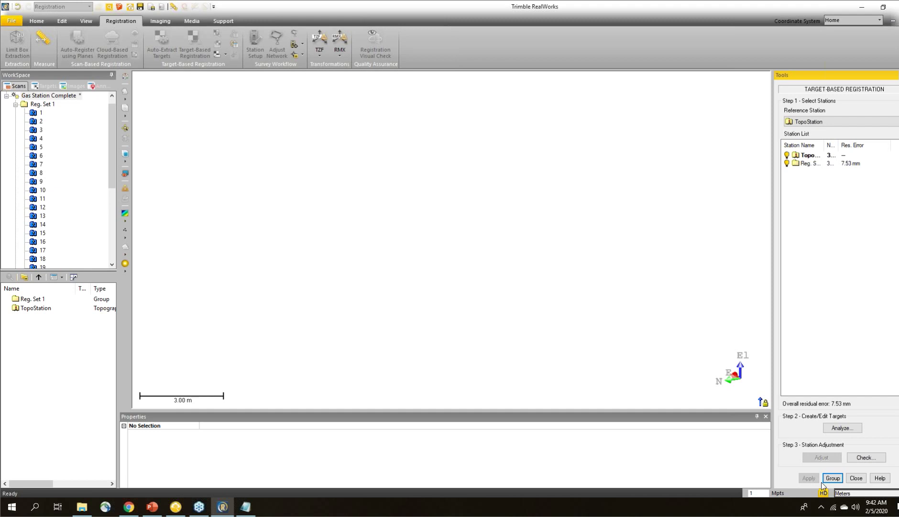
{"action": "left_click", "coordinate": [858, 479]}
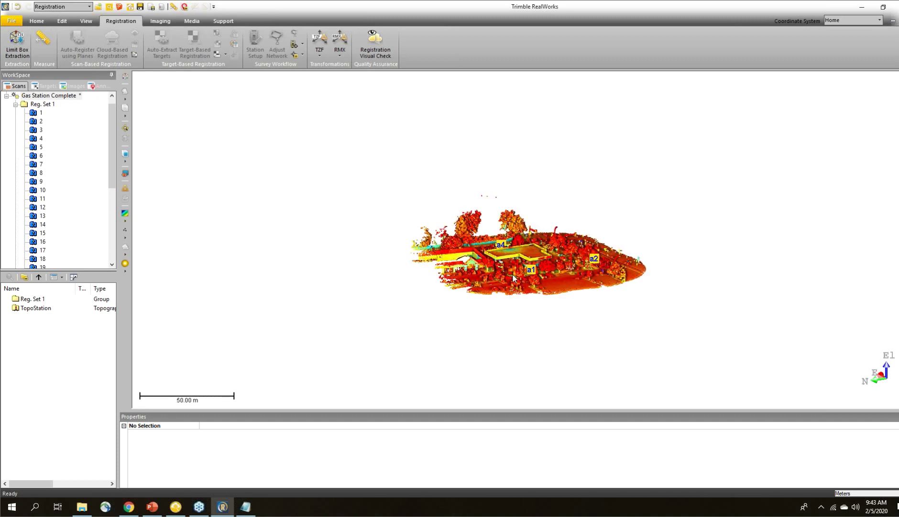
- Locate control point a1 in the registered point cloud and compare it with the spherical target from station 26
{"action": "mouse_move", "coordinate": [517, 266]}
{"action": "left_mouse_down"}
{"action": "mouse_move", "coordinate": [532, 293]}
{"action": "mouse_move", "coordinate": [529, 265]}
{"action": "left_mouse_up"}
{"action": "scroll", "coordinate": [529, 266], "scroll_direction": "up", "scroll_amount": 3}
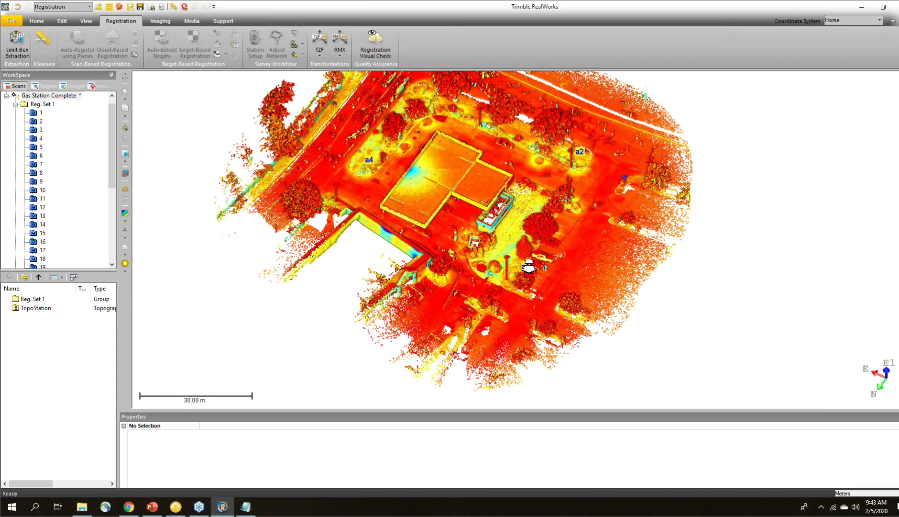
{"action": "scroll", "coordinate": [529, 266], "scroll_direction": "up", "scroll_amount": 10}
{"action": "left_click_drag", "start_coordinate": [485, 310], "coordinate": [542, 246]}
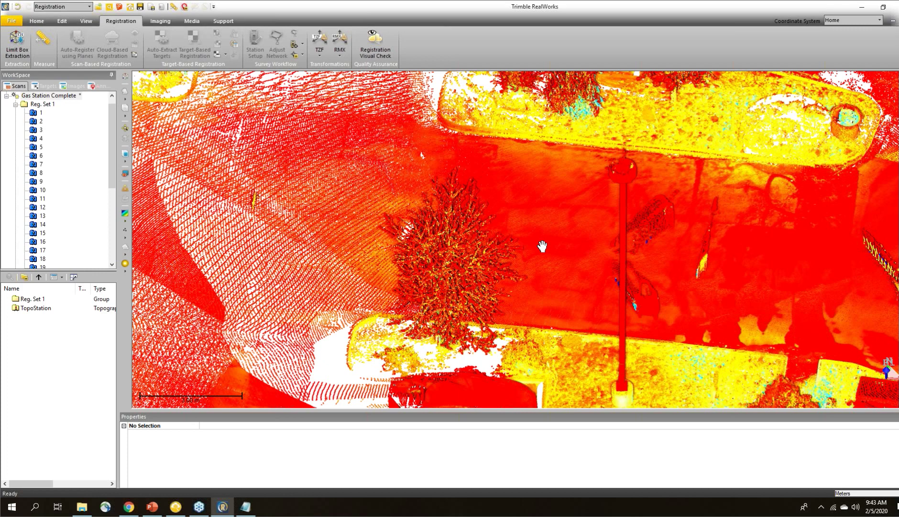
{"action": "scroll", "coordinate": [629, 307], "scroll_direction": "down", "scroll_amount": 3}
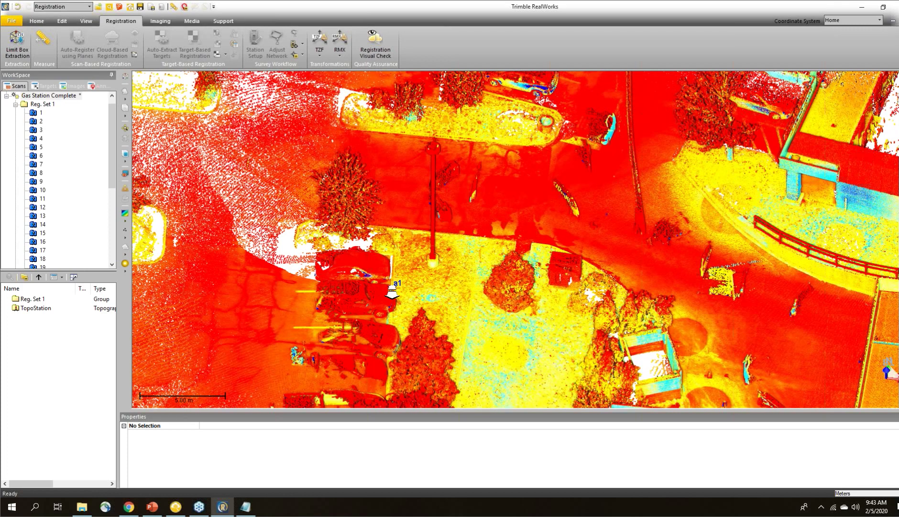
{"action": "scroll", "coordinate": [392, 292], "scroll_direction": "up", "scroll_amount": 3}
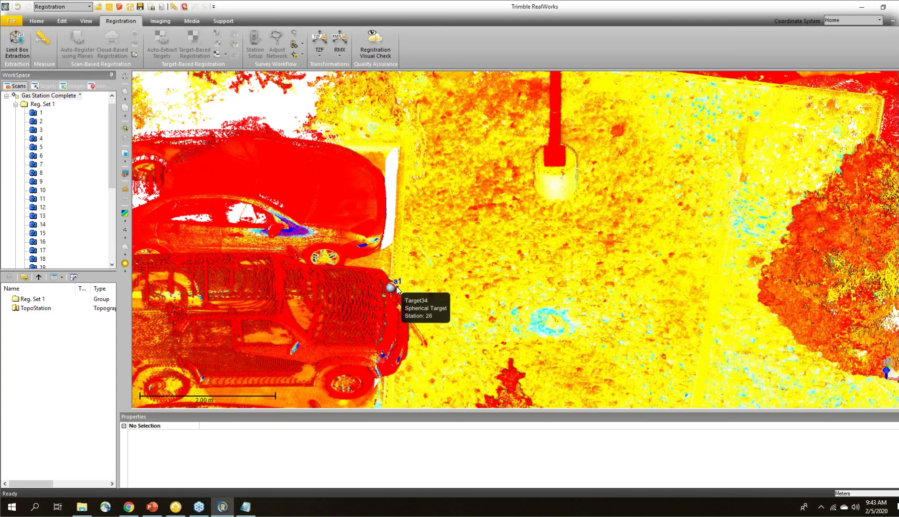
- Hide the point cloud of Reg. Set 1 and set the geometry rendering to Hidden Lines
{"action": "right_click", "coordinate": [30, 299]}
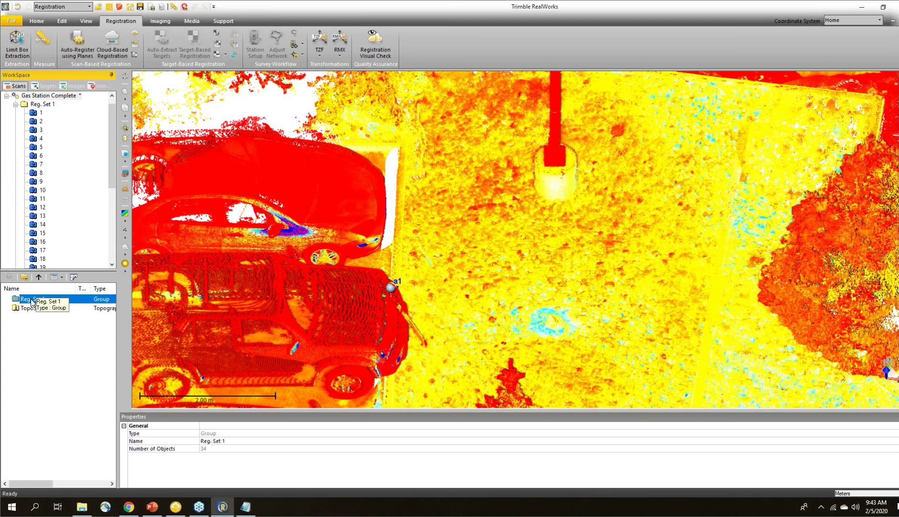
{"action": "left_click", "coordinate": [77, 138]}
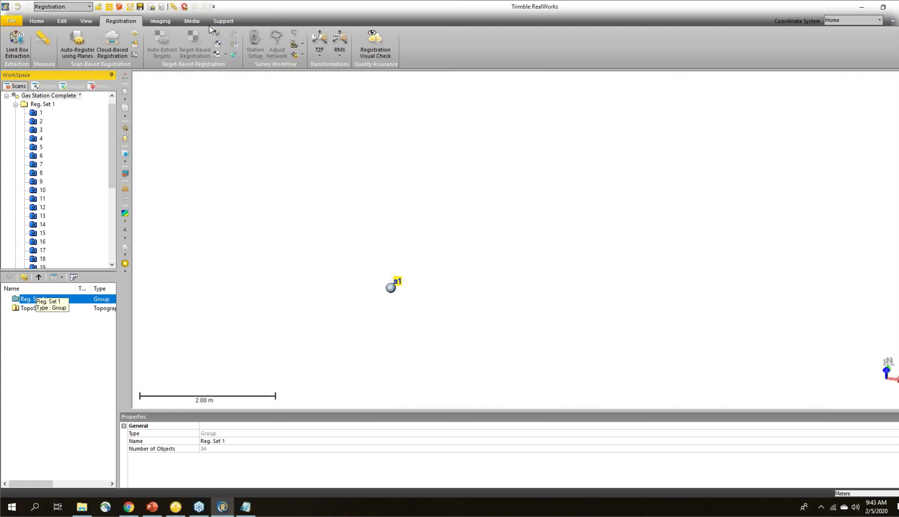
{"action": "left_click", "coordinate": [87, 22]}
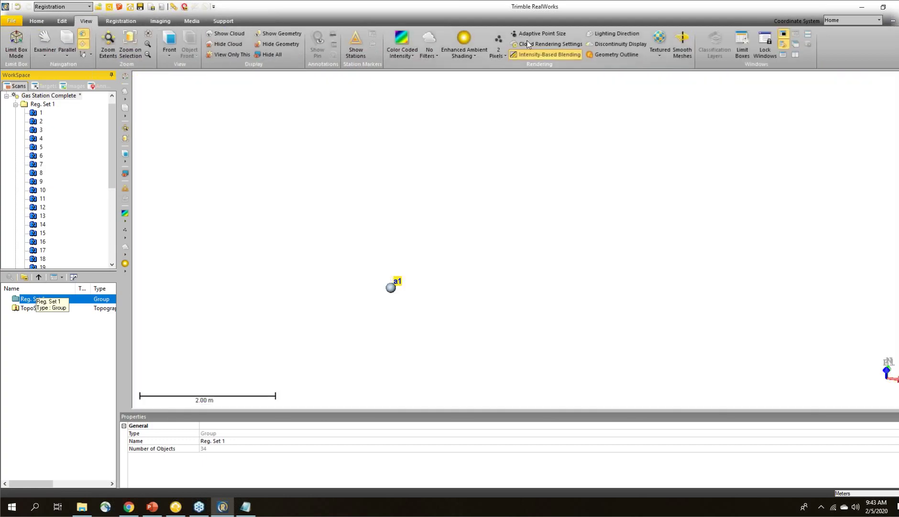
{"action": "left_click", "coordinate": [661, 56]}
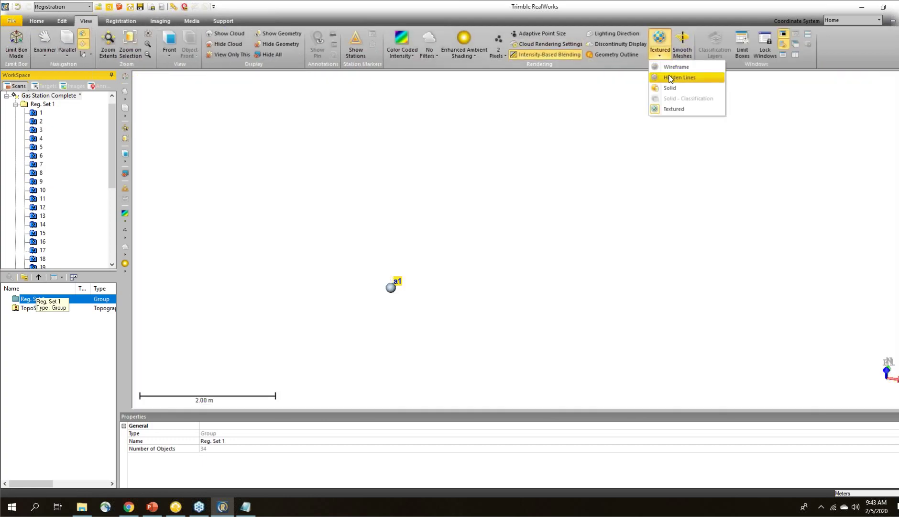
{"action": "left_click", "coordinate": [679, 77]}
- Examine where control point a1 sits inside the spherical target Target34, from the Top view and from the side
{"action": "scroll", "coordinate": [392, 288], "scroll_direction": "up", "scroll_amount": 5}
{"action": "left_click", "coordinate": [393, 289]}
{"action": "scroll", "coordinate": [413, 296], "scroll_direction": "up", "scroll_amount": 6}
{"action": "left_click_drag", "start_coordinate": [358, 274], "coordinate": [361, 309]}
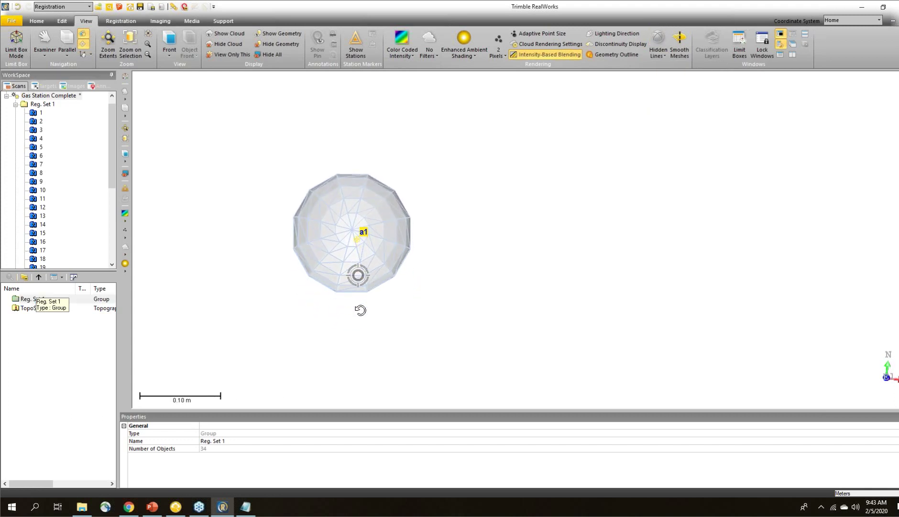
{"action": "left_click", "coordinate": [125, 158]}
{"action": "left_click", "coordinate": [145, 215]}
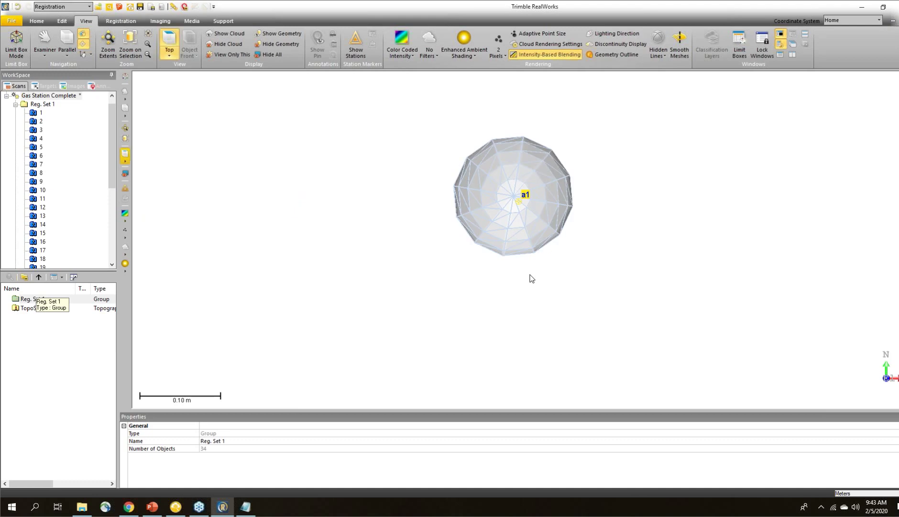
{"action": "scroll", "coordinate": [524, 196], "scroll_direction": "up", "scroll_amount": 2}
{"action": "scroll", "coordinate": [525, 199], "scroll_direction": "up", "scroll_amount": 1}
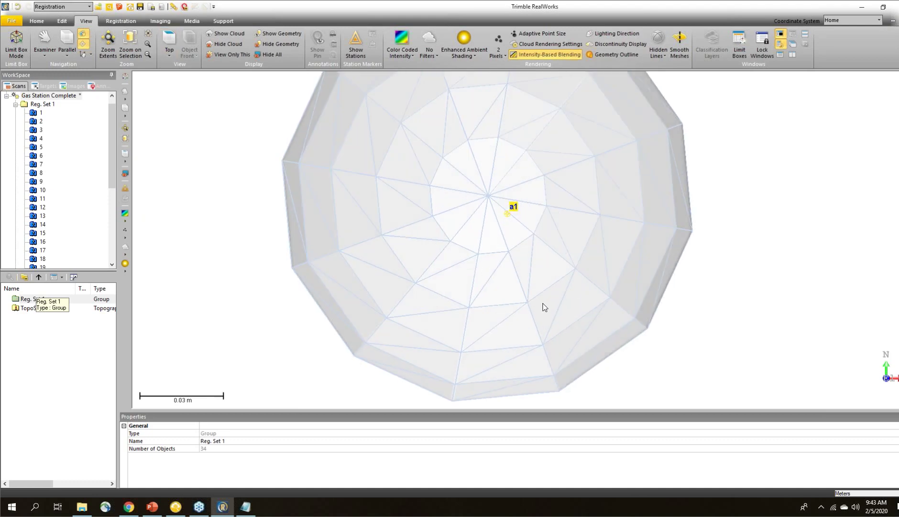
{"action": "scroll", "coordinate": [468, 271], "scroll_direction": "down", "scroll_amount": 4}
{"action": "left_click_drag", "start_coordinate": [479, 248], "coordinate": [494, 200]}
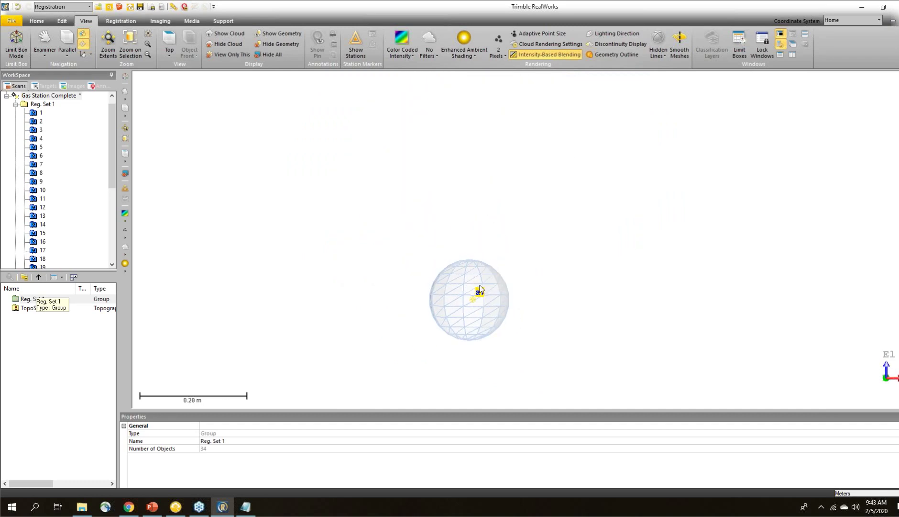
{"action": "scroll", "coordinate": [464, 308], "scroll_direction": "up", "scroll_amount": 3}
{"action": "scroll", "coordinate": [464, 308], "scroll_direction": "up", "scroll_amount": 2}
{"action": "scroll", "coordinate": [465, 308], "scroll_direction": "down", "scroll_amount": 3}
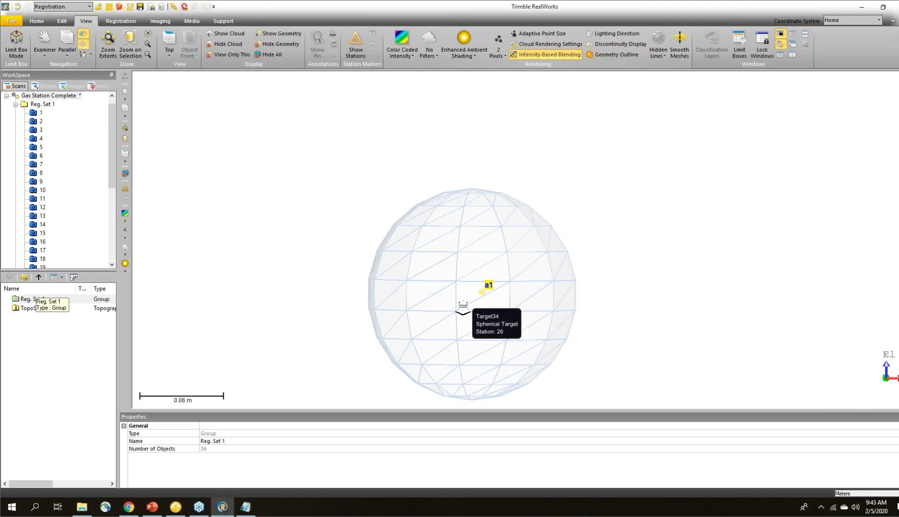
{"action": "scroll", "coordinate": [463, 309], "scroll_direction": "down", "scroll_amount": 1}
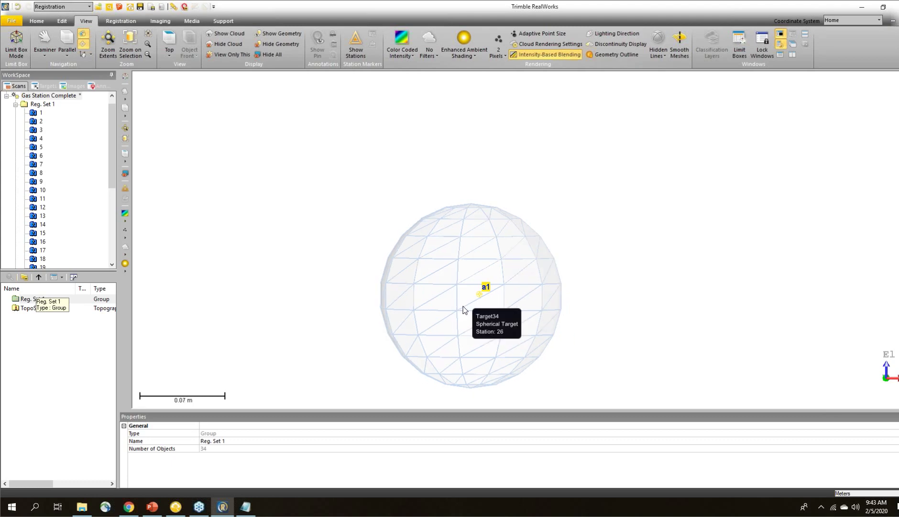
- Measure the point coordinates of control point a1 at its spherical target and close the measurement tool
{"action": "scroll", "coordinate": [507, 289], "scroll_direction": "down", "scroll_amount": 4}
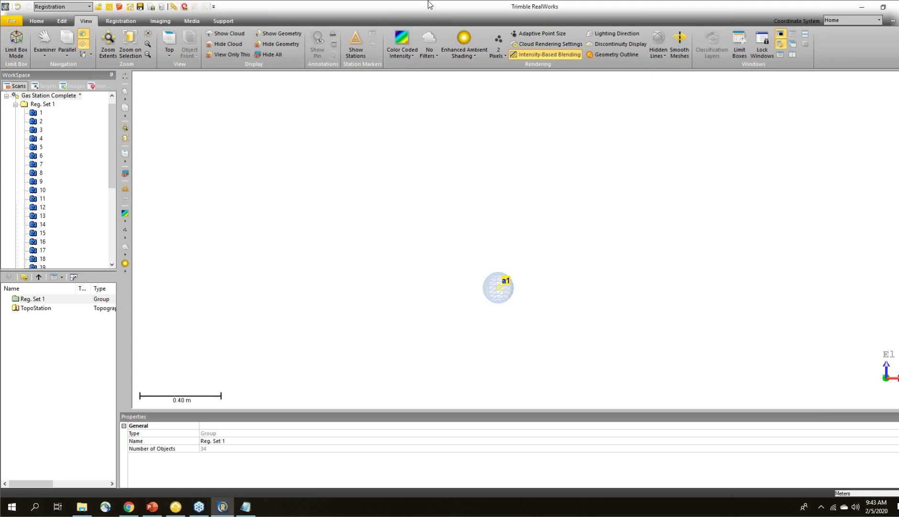
{"action": "left_click", "coordinate": [39, 22]}
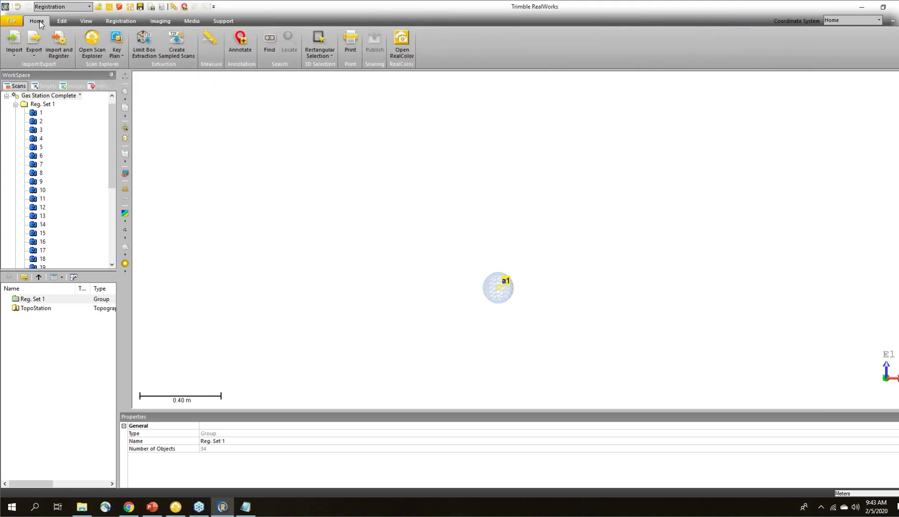
{"action": "left_click", "coordinate": [212, 41]}
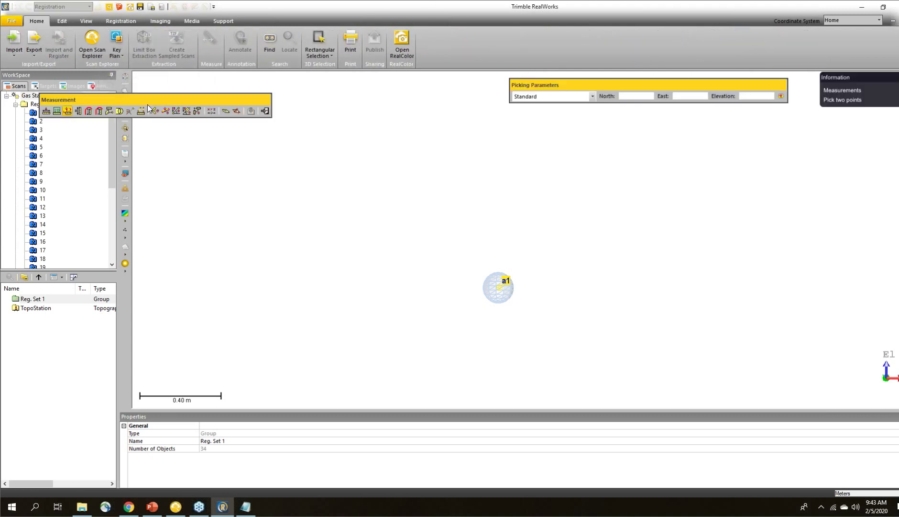
{"action": "left_click", "coordinate": [211, 112]}
{"action": "left_click", "coordinate": [500, 286]}
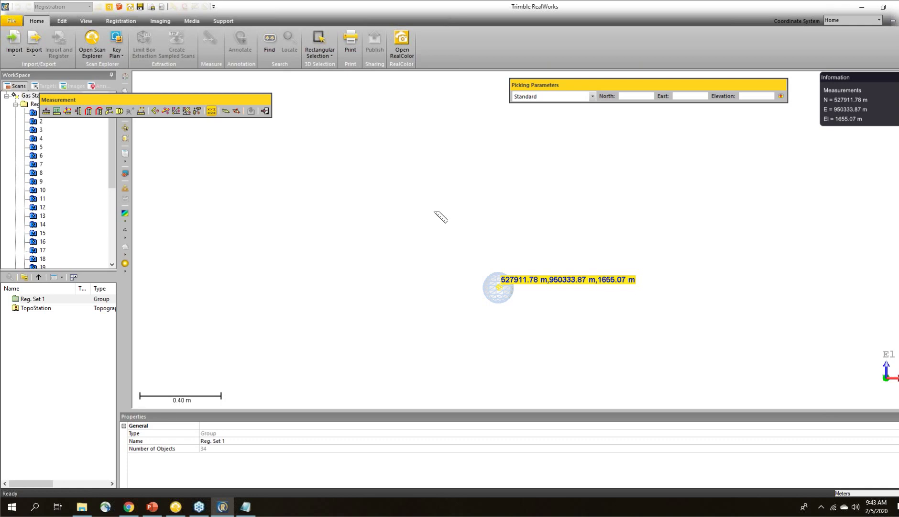
{"action": "left_click", "coordinate": [265, 111]}
- View control points a1, a2, a3 and a4 together from an oblique angle
{"action": "scroll", "coordinate": [498, 309], "scroll_direction": "down", "scroll_amount": 5}
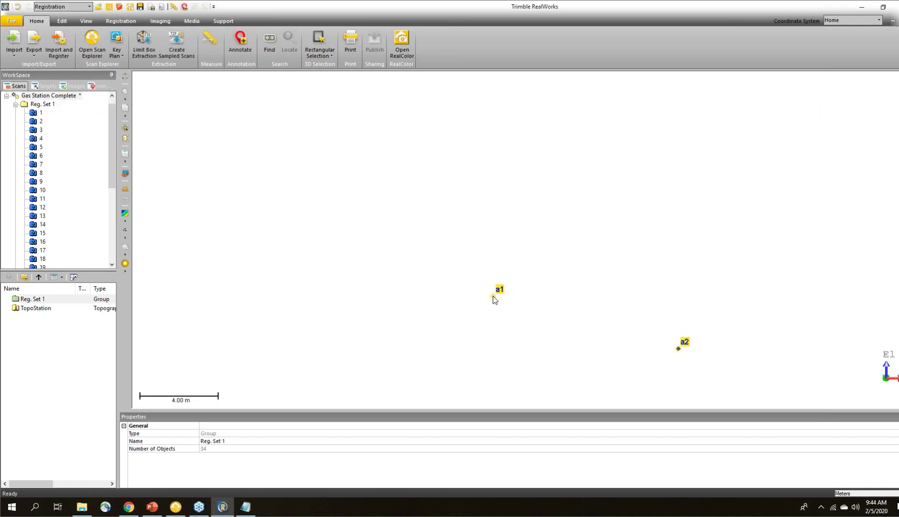
{"action": "middle_click_drag", "start_coordinate": [706, 307], "coordinate": [616, 260]}
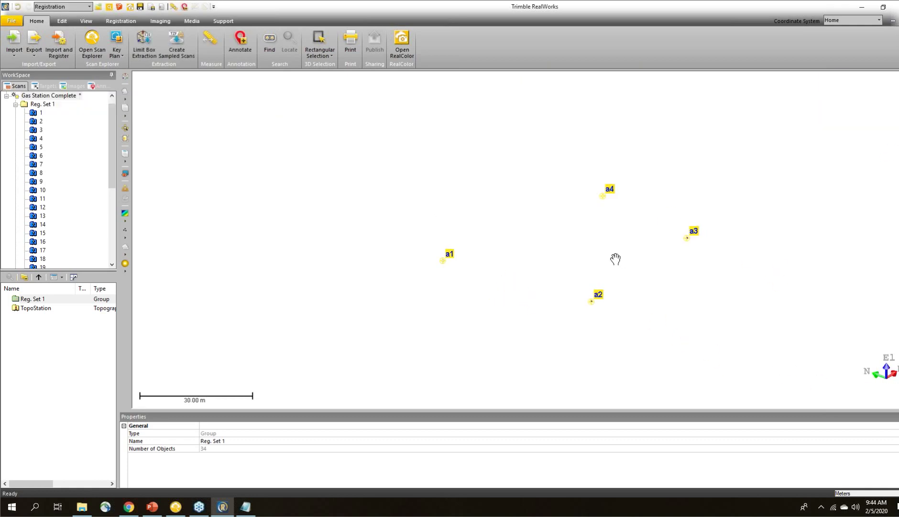